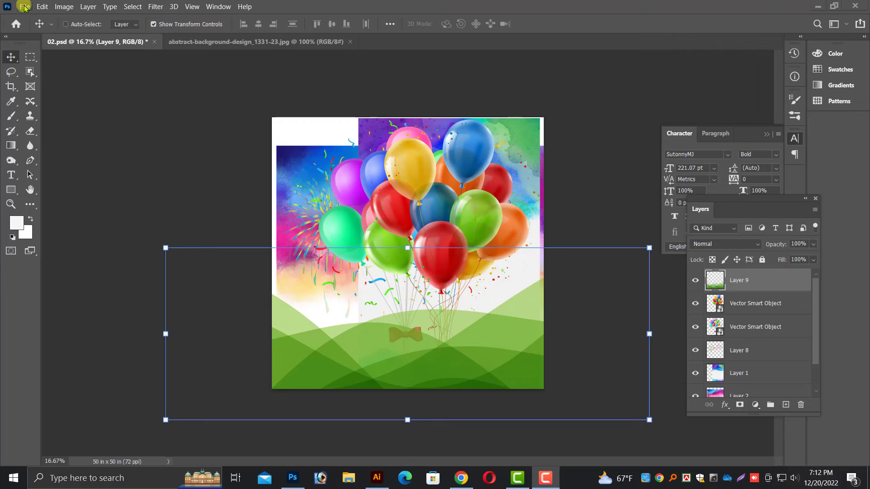
Step: Create a new 6 × 3 inch, 300 ppi Photoshop document
{"action": "left_click", "coordinate": [24, 7]}
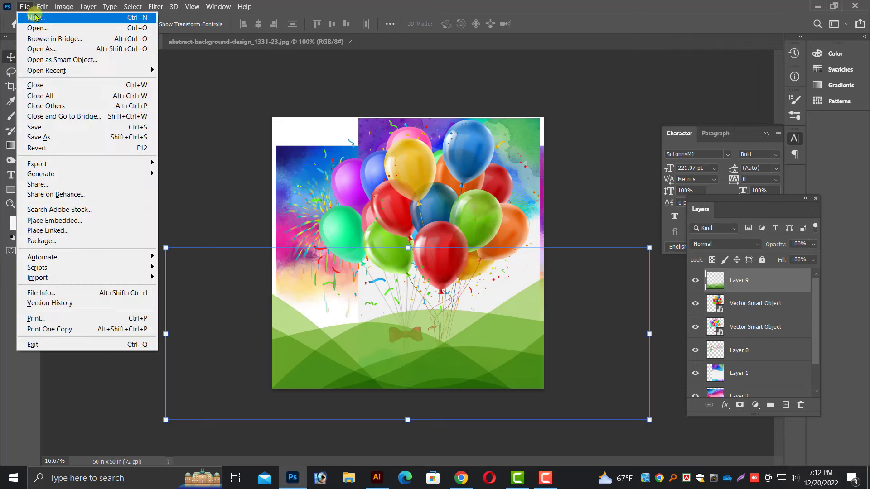
{"action": "left_click", "coordinate": [438, 212]}
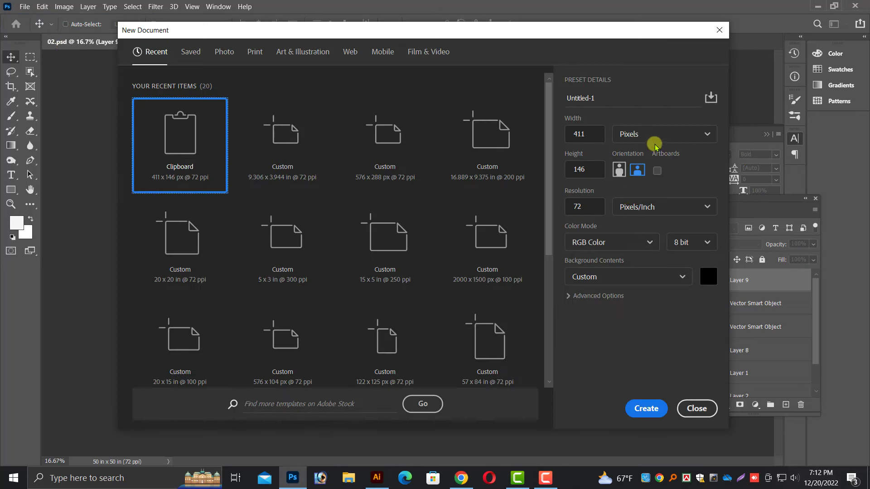
{"action": "left_click", "coordinate": [655, 136]}
{"action": "left_click", "coordinate": [628, 173]}
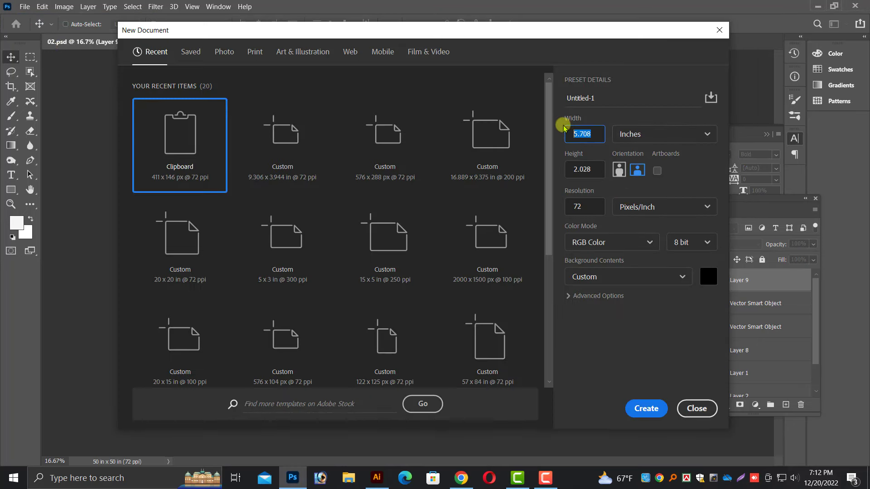
{"action": "type", "text": "6"}
{"action": "key", "text": "Tab"}
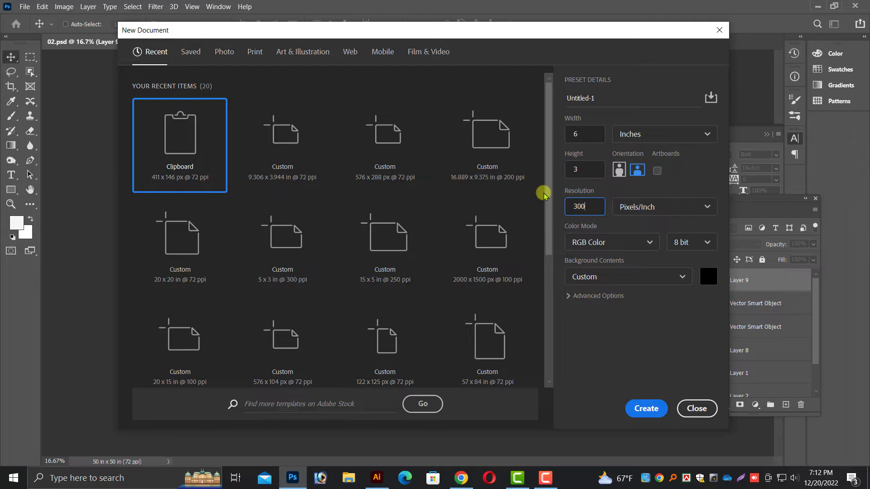
{"action": "left_click", "coordinate": [651, 409]}
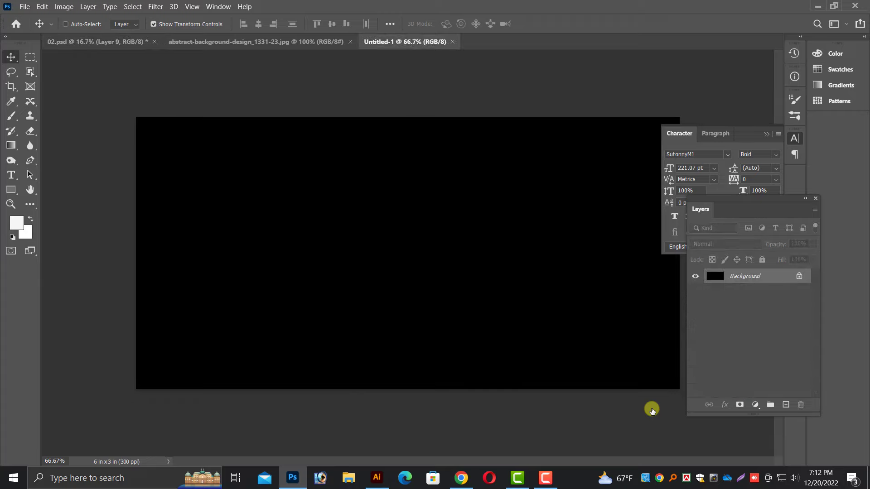
Step: Convert the locked Background into Layer 0 and fill it with white
{"action": "double_click", "coordinate": [756, 282]}
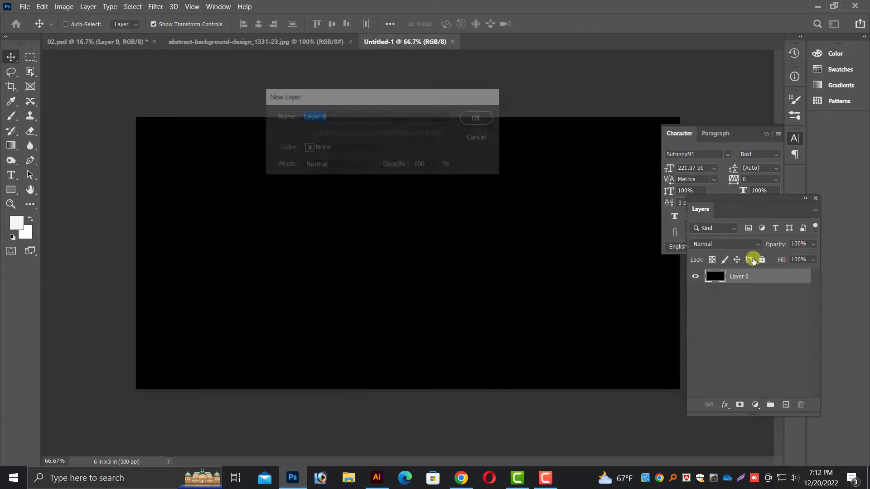
{"action": "key", "text": "Return"}
{"action": "key", "text": "ctrl+BackSpace"}
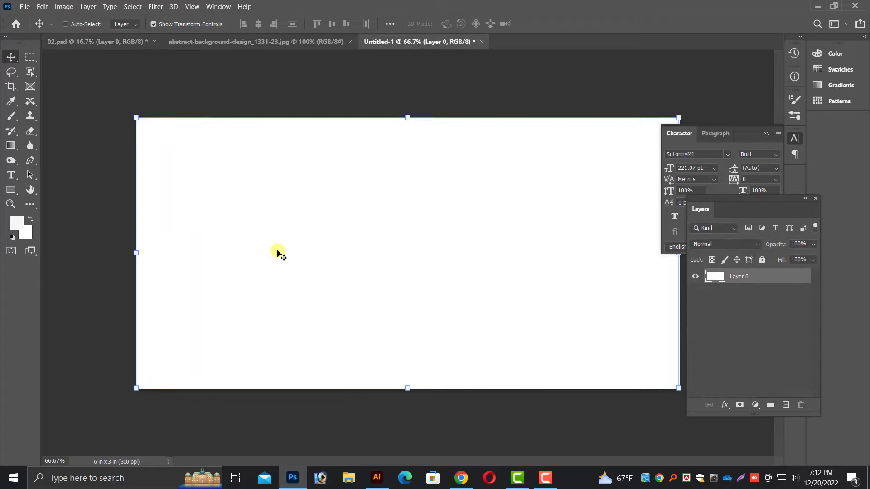
{"action": "left_click", "coordinate": [546, 478]}
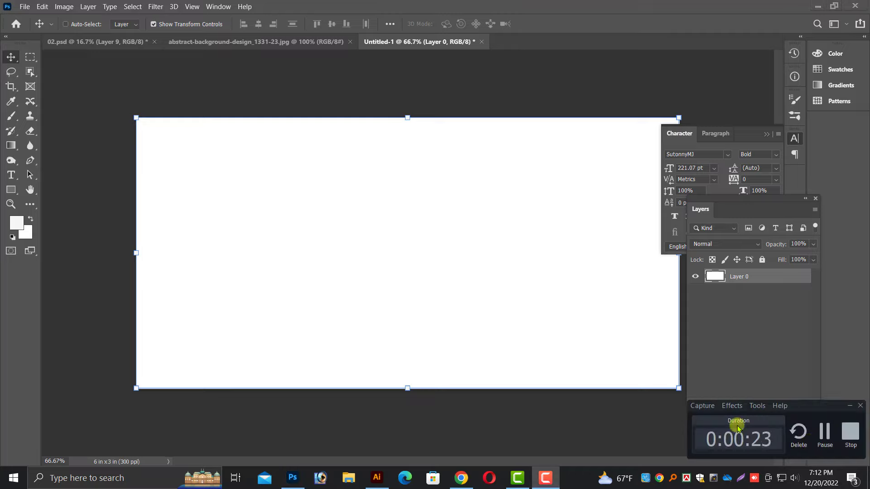
{"action": "left_click", "coordinate": [822, 439]}
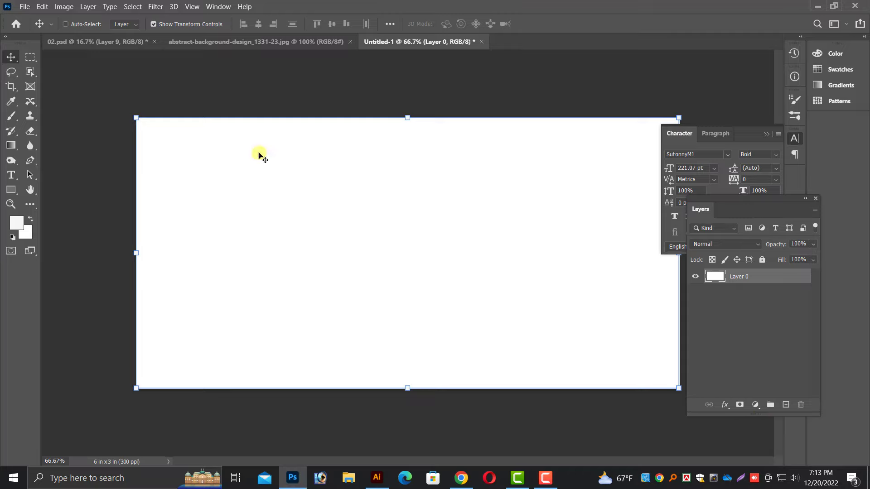
Step: Cycle through the open document tabs and return to 02.psd
{"action": "left_click", "coordinate": [224, 41]}
{"action": "left_click", "coordinate": [385, 42]}
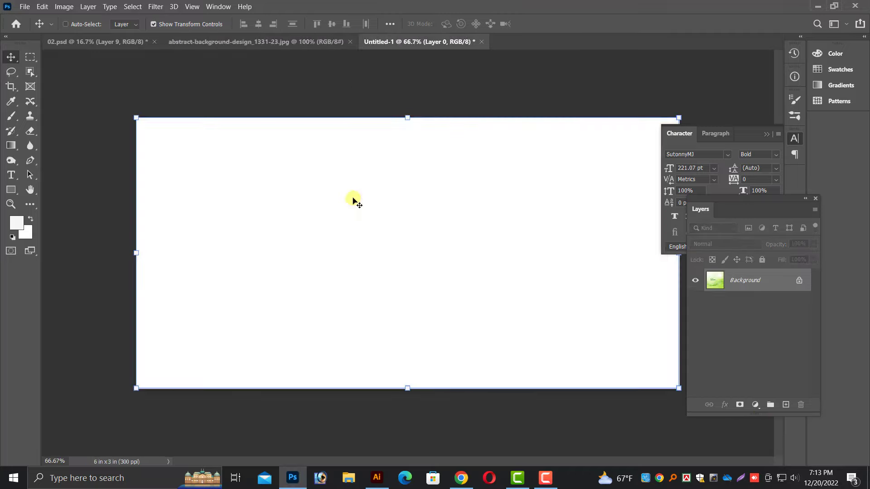
{"action": "left_click", "coordinate": [91, 41]}
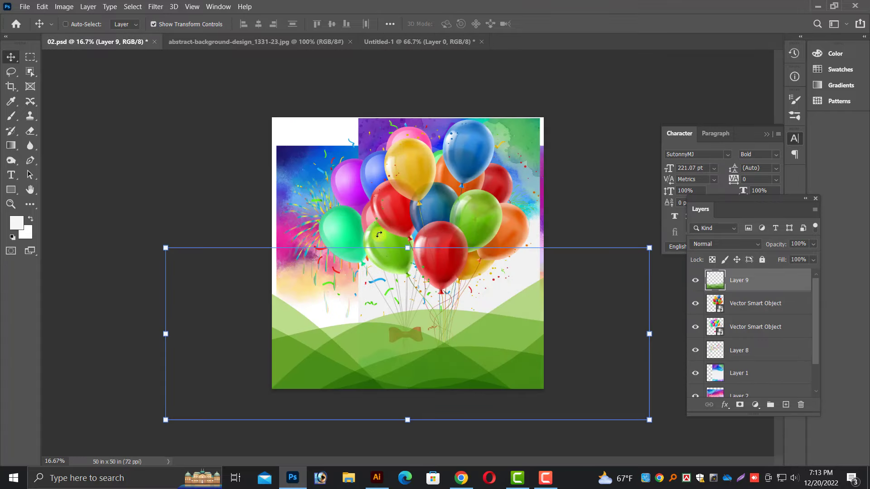
{"action": "left_click", "coordinate": [27, 8]}
{"action": "left_click", "coordinate": [41, 30]}
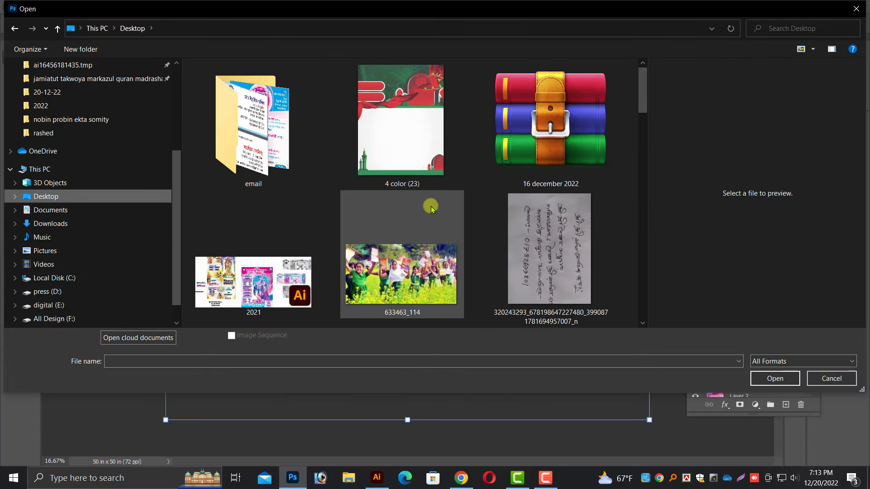
{"action": "scroll", "coordinate": [431, 209], "scroll_direction": "down", "scroll_amount": 5}
{"action": "scroll", "coordinate": [431, 209], "scroll_direction": "up", "scroll_amount": 3}
{"action": "left_click", "coordinate": [408, 149]}
{"action": "left_click", "coordinate": [298, 286], "text": "ctrl"}
{"action": "scroll", "coordinate": [298, 286], "scroll_direction": "down", "scroll_amount": 3}
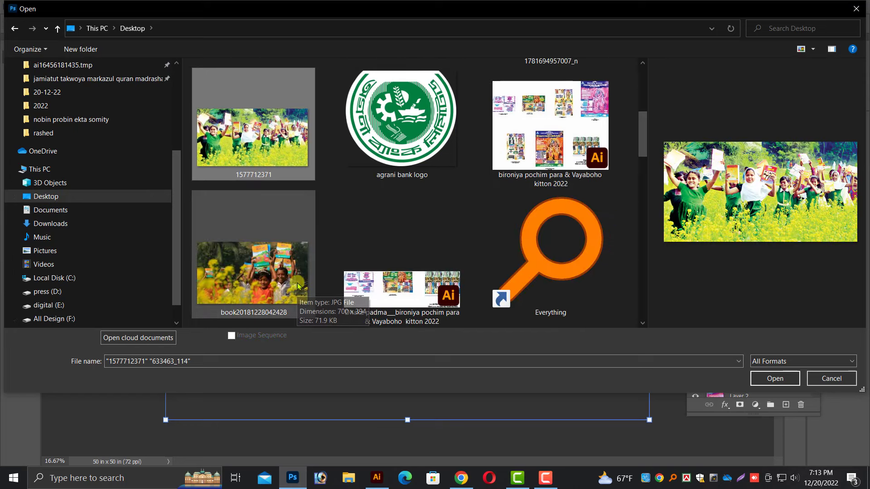
{"action": "left_click", "coordinate": [298, 285], "text": "ctrl"}
{"action": "key", "text": "Return"}
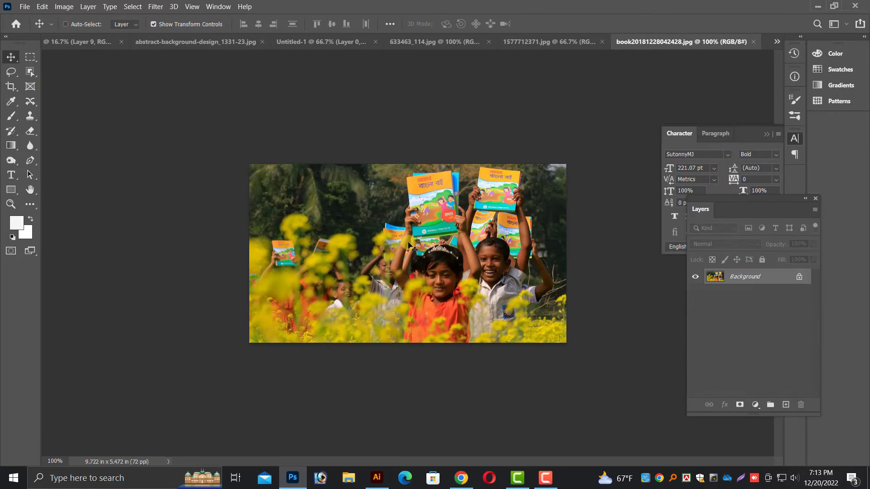
Step: Close the book photo without saving and return to Untitled-1
{"action": "key", "text": "ctrl+w"}
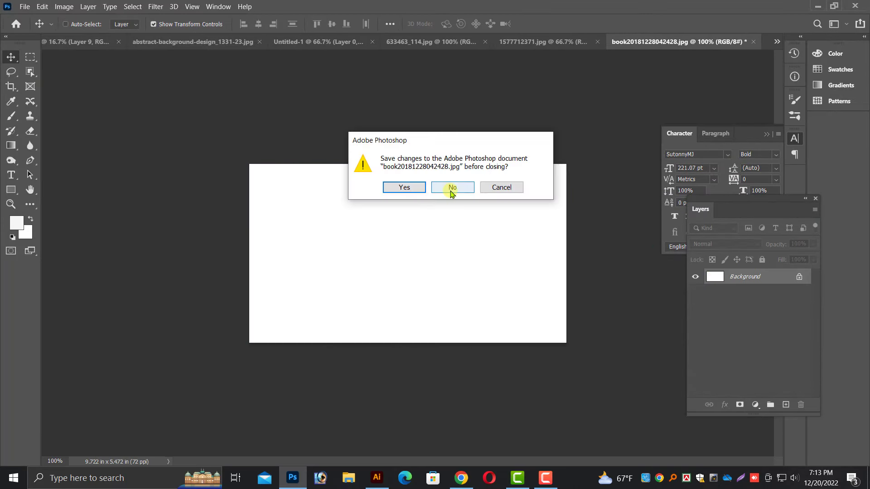
{"action": "left_click", "coordinate": [450, 188]}
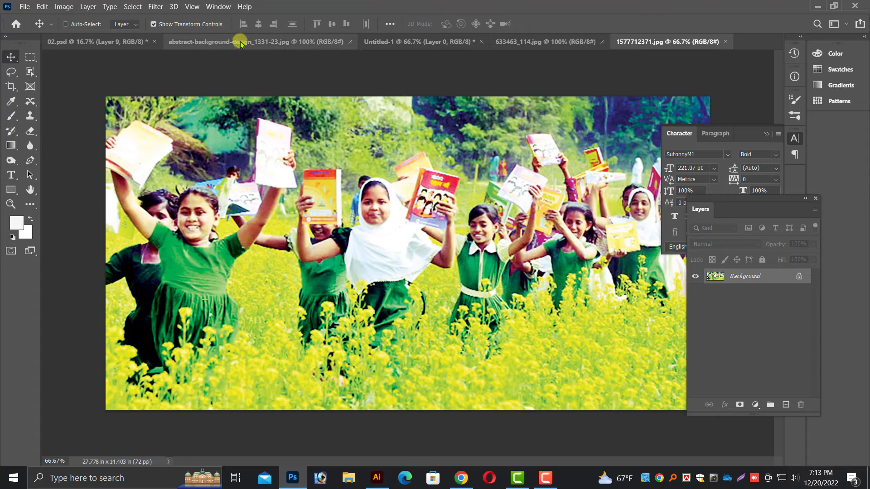
{"action": "left_click", "coordinate": [398, 41]}
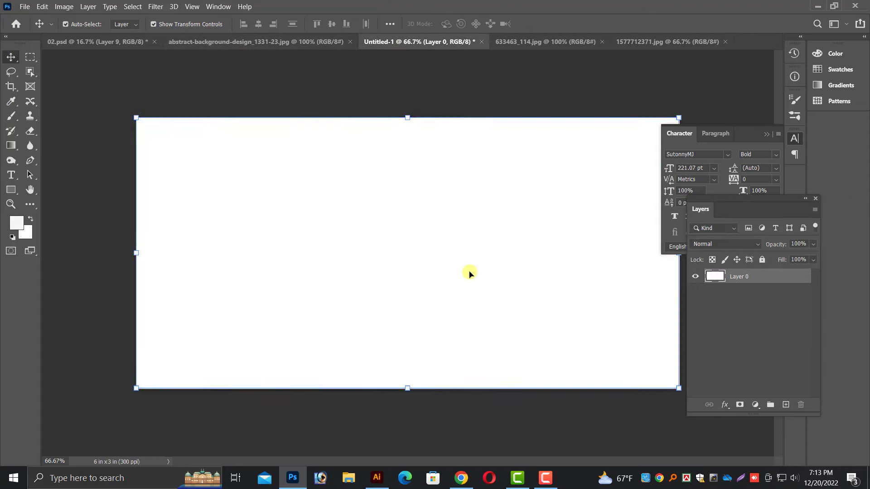
Step: Check the banner's image size, then paste the book photo as a new layer
{"action": "key", "text": "ctrl+alt+i"}
{"action": "left_click", "coordinate": [515, 242]}
{"action": "key", "text": "ctrl+v"}
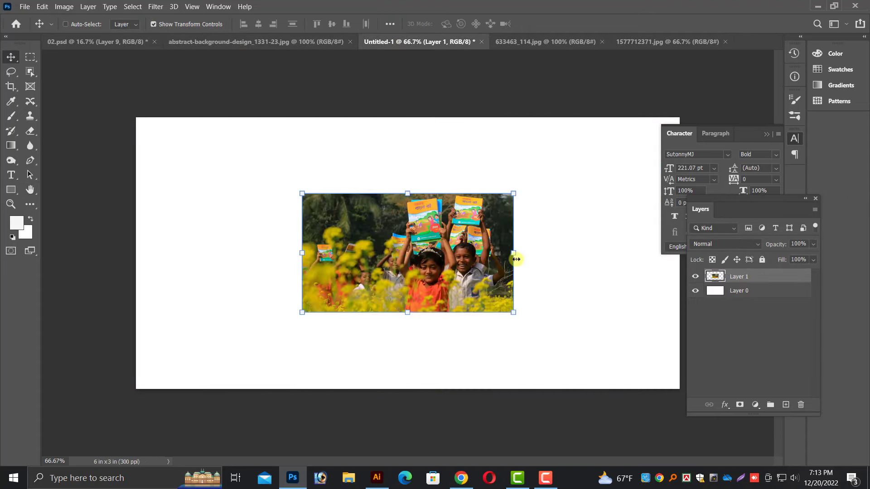
{"action": "left_click_drag", "start_coordinate": [516, 259], "coordinate": [595, 263]}
Step: Scale the book photo up and position it at the top of the canvas
{"action": "key", "text": "ctrl+minus"}
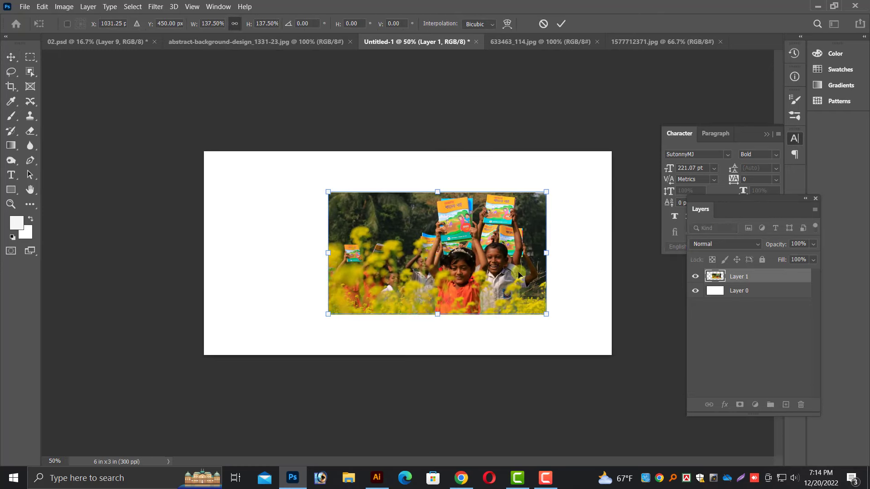
{"action": "left_click_drag", "start_coordinate": [487, 269], "coordinate": [566, 310]}
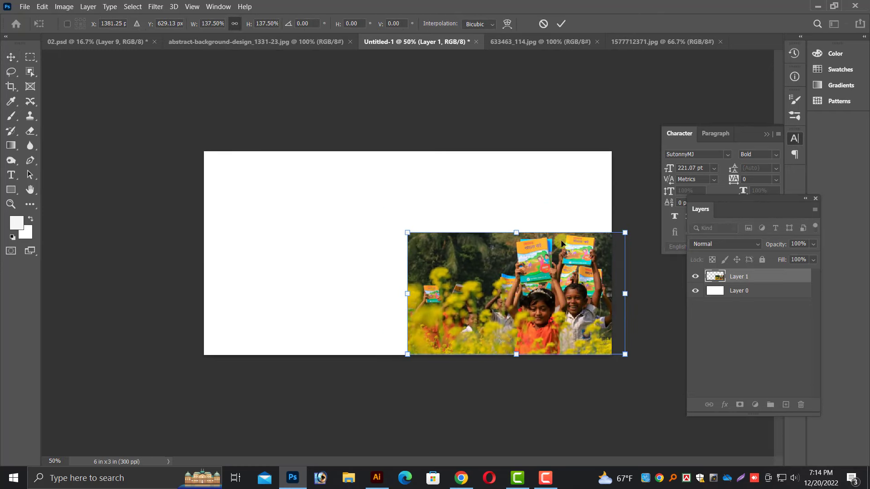
{"action": "left_click_drag", "start_coordinate": [562, 234], "coordinate": [564, 216]}
{"action": "key", "text": "ctrl+plus"}
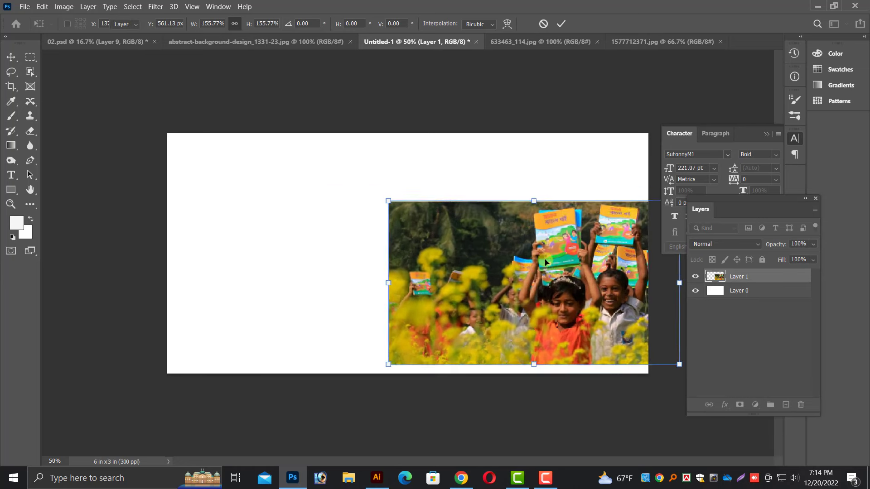
{"action": "key", "text": "Return"}
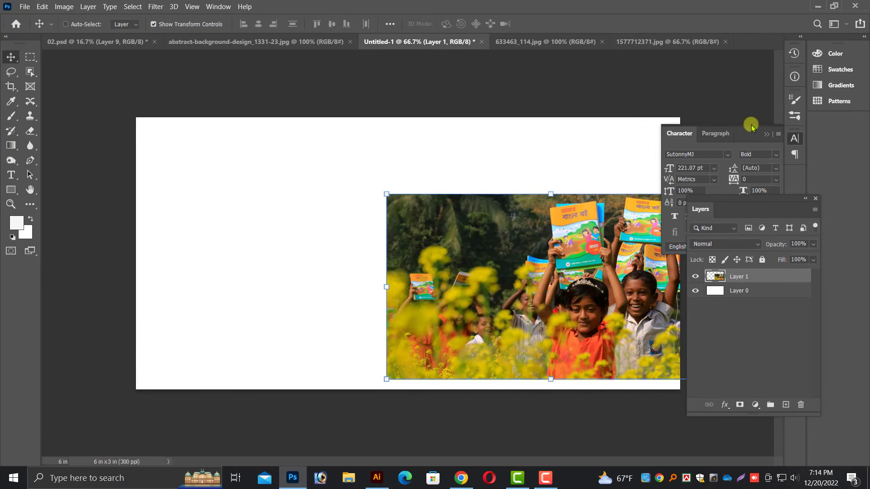
{"action": "left_click_drag", "start_coordinate": [751, 126], "coordinate": [837, 121]}
{"action": "mouse_move", "coordinate": [400, 380]}
{"action": "left_mouse_down"}
{"action": "mouse_move", "coordinate": [397, 303]}
{"action": "mouse_move", "coordinate": [407, 292]}
{"action": "left_mouse_up"}
{"action": "key", "text": "Return"}
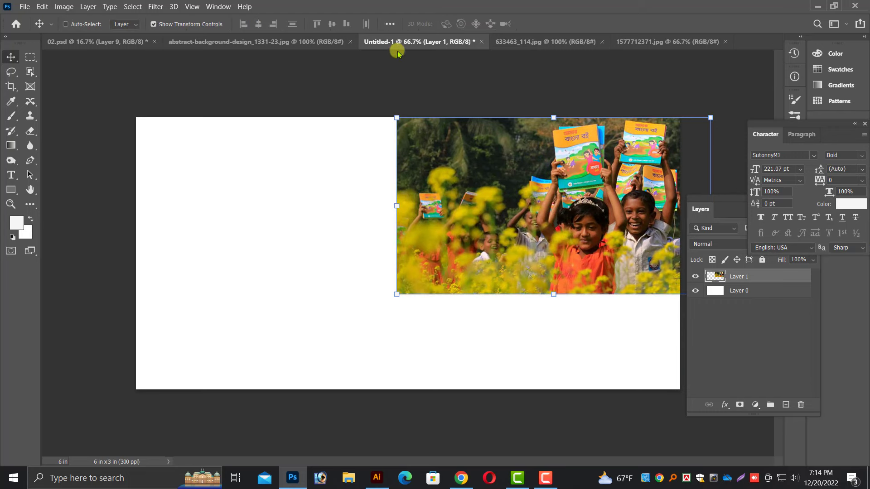
{"action": "key", "text": "ctrl+shift+Tab"}
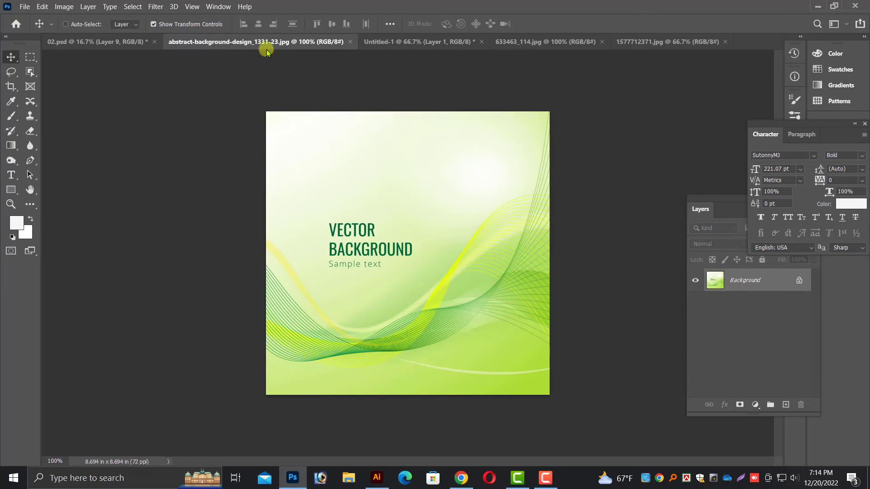
{"action": "left_click", "coordinate": [118, 41]}
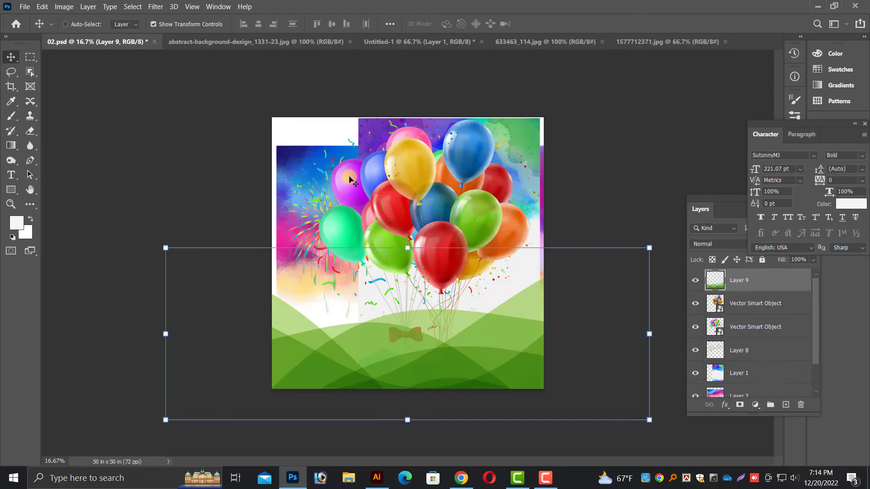
{"action": "left_click", "coordinate": [629, 41]}
{"action": "key", "text": "ctrl+a"}
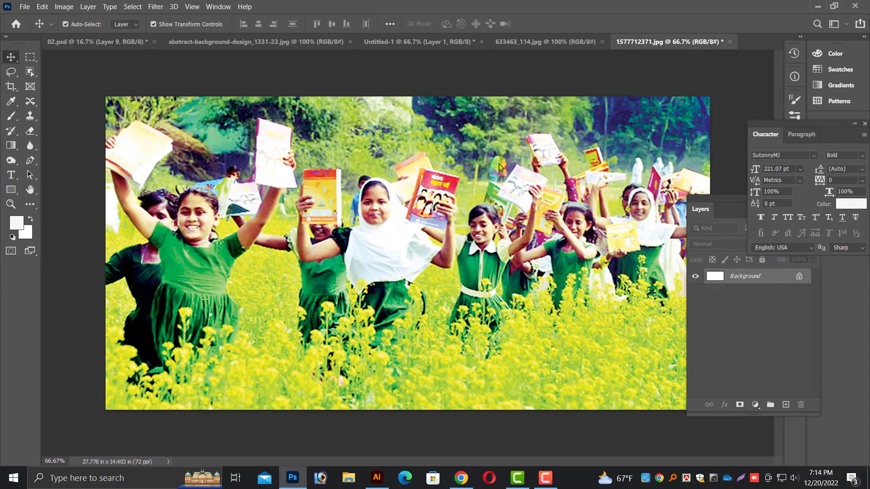
{"action": "key", "text": "ctrl+x"}
{"action": "key", "text": "ctrl+w"}
{"action": "left_click", "coordinate": [460, 190]}
{"action": "left_click", "coordinate": [431, 41]}
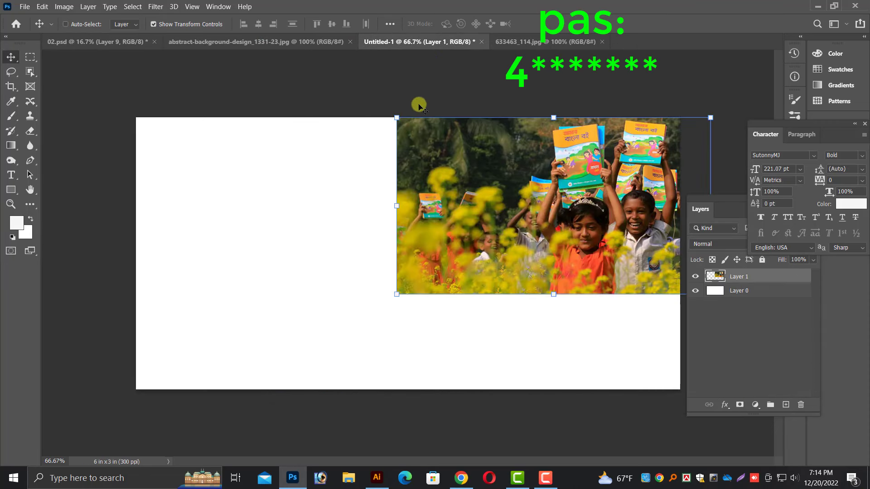
Step: Paste the children photo into the banner at about half size, bottom-left
{"action": "key", "text": "ctrl+v"}
{"action": "key", "text": "ctrl+t"}
{"action": "key", "text": "ctrl+minus"}
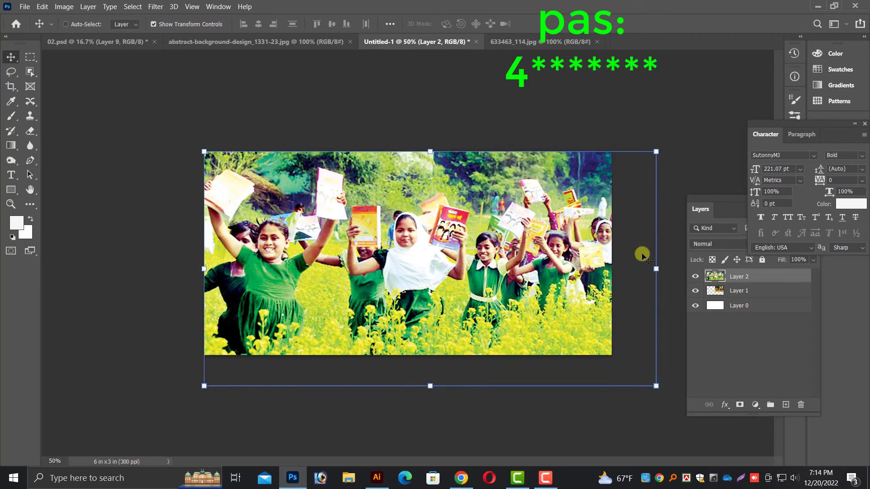
{"action": "left_click_drag", "start_coordinate": [647, 252], "coordinate": [434, 250]}
{"action": "left_click_drag", "start_coordinate": [367, 211], "coordinate": [367, 241]}
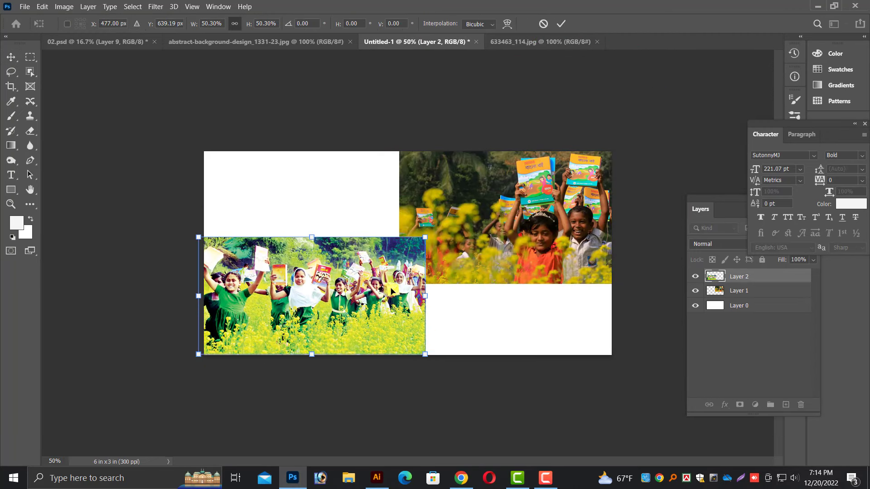
{"action": "key", "text": "ctrl+plus"}
{"action": "key", "text": "Return"}
Step: Move the abstract green background into the banner, shifted left, closing its source unsaved
{"action": "left_click", "coordinate": [256, 42]}
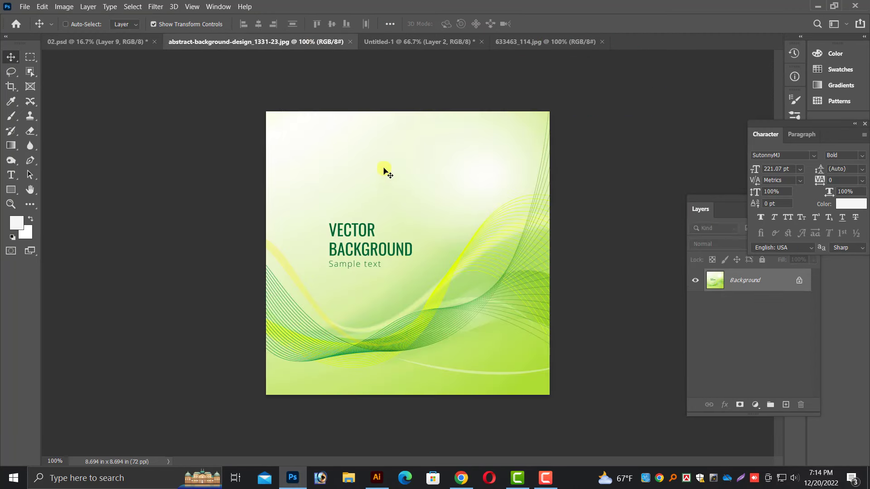
{"action": "key", "text": "ctrl+a"}
{"action": "key", "text": "BackSpace"}
{"action": "key", "text": "ctrl+w"}
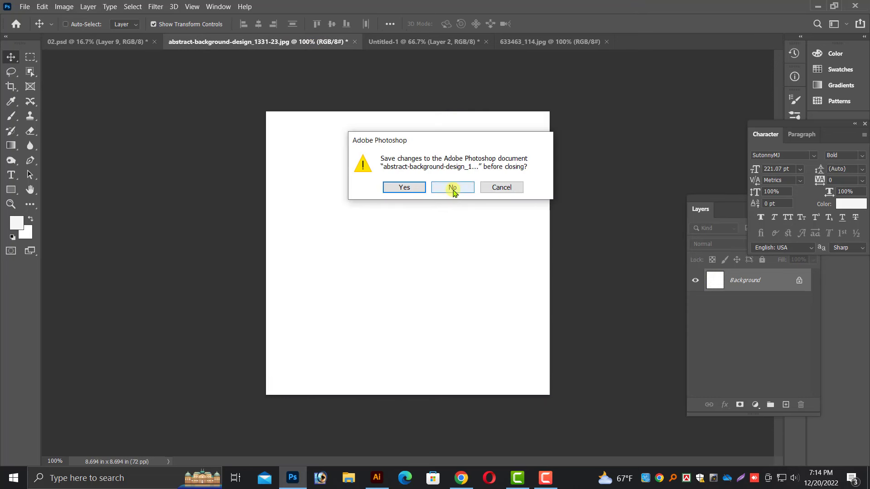
{"action": "left_click", "coordinate": [451, 187]}
{"action": "key", "text": "ctrl+v"}
{"action": "left_click_drag", "start_coordinate": [437, 232], "coordinate": [375, 233]}
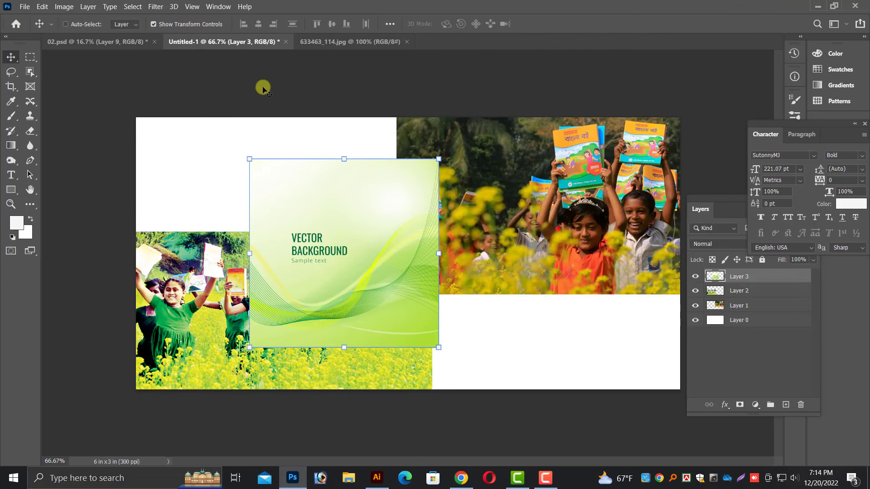
{"action": "left_click", "coordinate": [324, 41]}
Step: Close 633463_114.jpg and bring the 02.psd balloons layer into the banner
{"action": "key", "text": "ctrl+w"}
{"action": "left_click", "coordinate": [145, 42]}
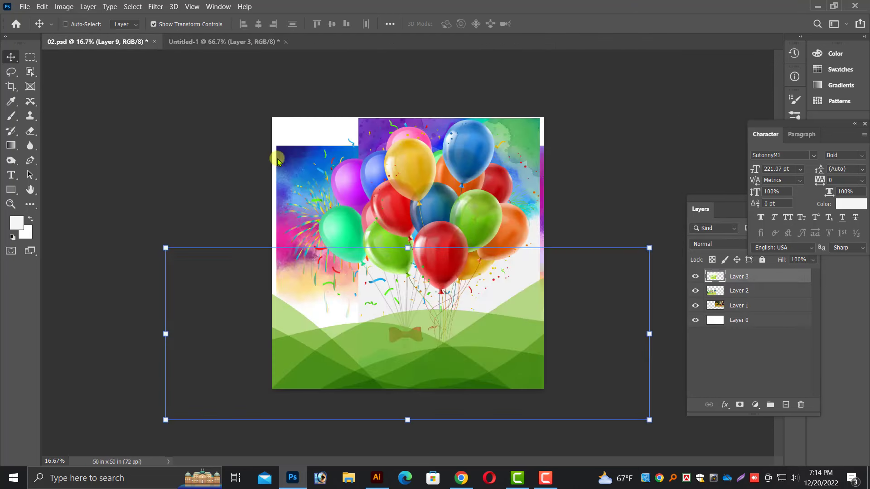
{"action": "left_click_drag", "start_coordinate": [423, 181], "coordinate": [408, 185]}
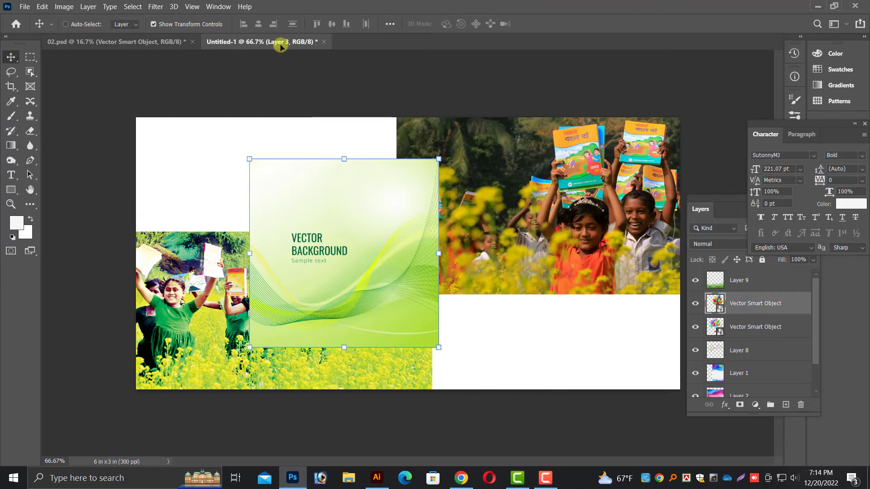
{"action": "key", "text": "ctrl+minus"}
{"action": "key", "text": "ctrl+minus"}
{"action": "key", "text": "ctrl+minus"}
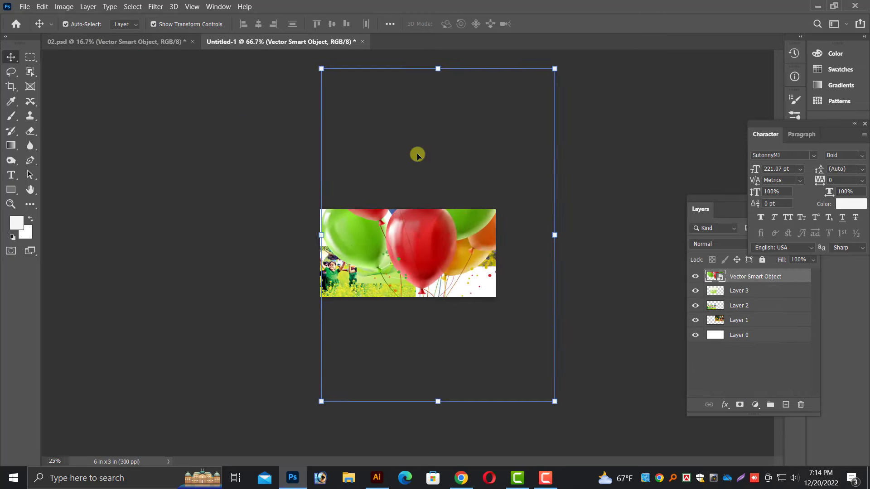
{"action": "key", "text": "ctrl+minus"}
Step: Scale the balloons to about 61% over the right photo and select Layer 3
{"action": "left_click_drag", "start_coordinate": [407, 231], "coordinate": [400, 232]}
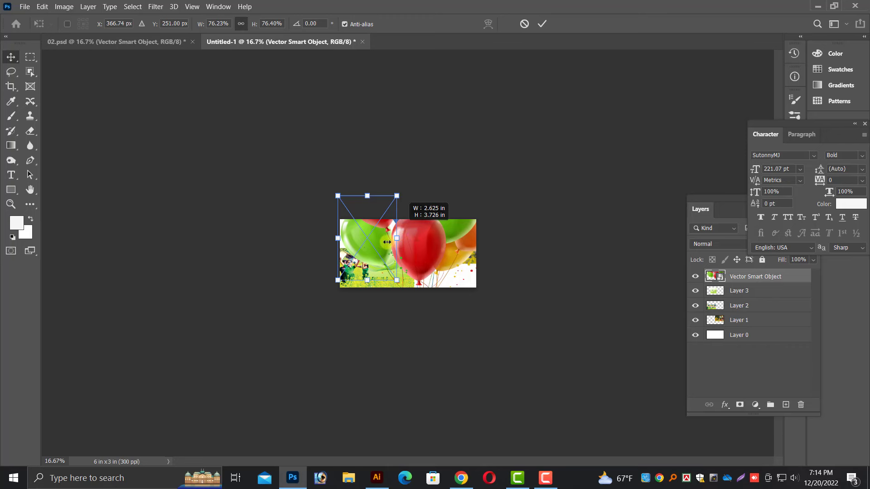
{"action": "key", "text": "ctrl+plus"}
{"action": "key", "text": "ctrl+plus"}
{"action": "key", "text": "ctrl+plus"}
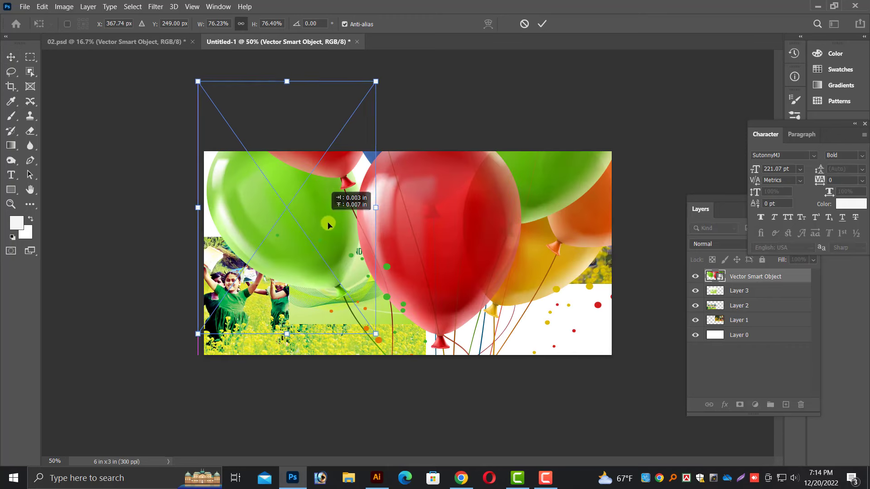
{"action": "mouse_move", "coordinate": [330, 224]}
{"action": "left_mouse_down"}
{"action": "mouse_move", "coordinate": [458, 260]}
{"action": "mouse_move", "coordinate": [445, 241]}
{"action": "left_mouse_up"}
{"action": "mouse_move", "coordinate": [485, 188]}
{"action": "left_mouse_down"}
{"action": "mouse_move", "coordinate": [510, 143]}
{"action": "mouse_move", "coordinate": [492, 178]}
{"action": "left_mouse_up"}
{"action": "left_click_drag", "start_coordinate": [478, 209], "coordinate": [529, 223]}
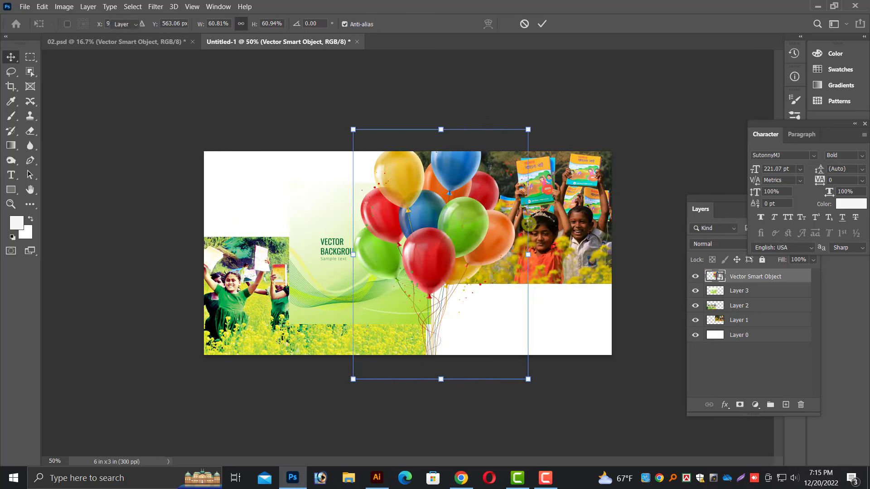
{"action": "left_click_drag", "start_coordinate": [446, 249], "coordinate": [520, 245]}
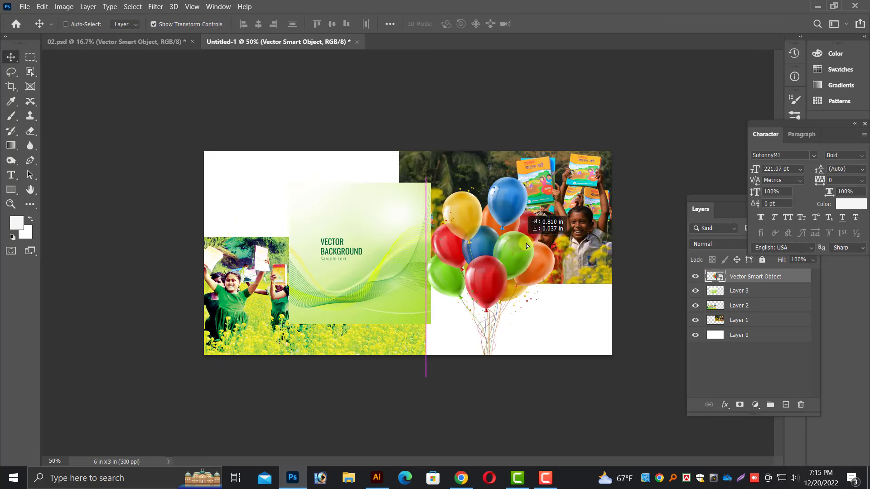
{"action": "right_click", "coordinate": [381, 249]}
{"action": "left_click", "coordinate": [385, 249]}
Step: Raise Layer 3 above the balloons and make a feathered lasso selection around its sample text
{"action": "key", "text": "ctrl+bracketright"}
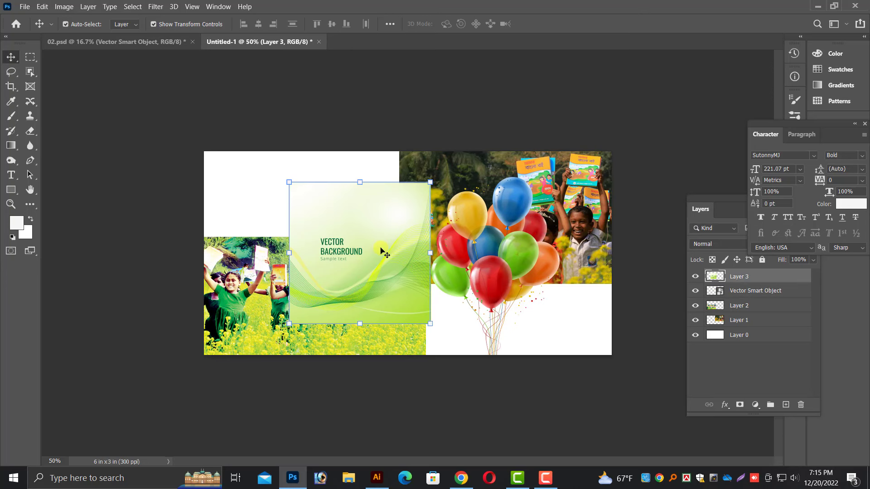
{"action": "scroll", "coordinate": [381, 249], "scroll_direction": "up", "scroll_amount": 1}
{"action": "scroll", "coordinate": [334, 239], "scroll_direction": "up", "scroll_amount": 1}
{"action": "left_click", "coordinate": [30, 101]}
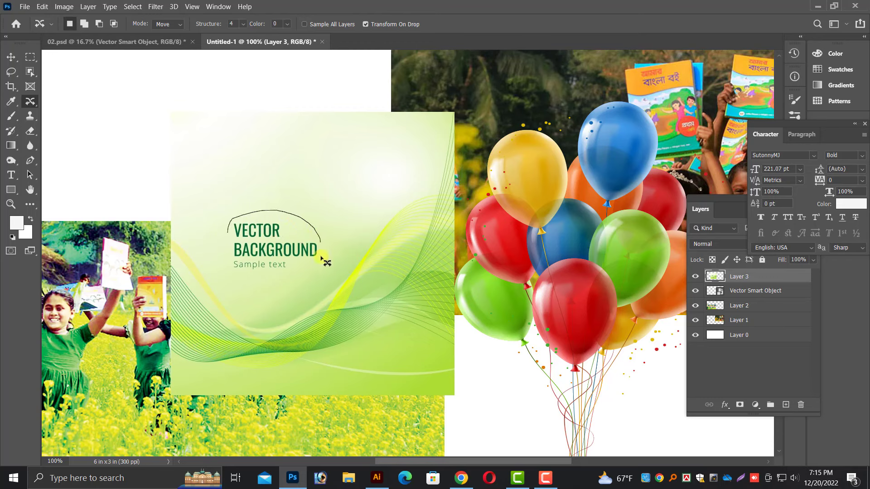
{"action": "right_click", "coordinate": [233, 180]}
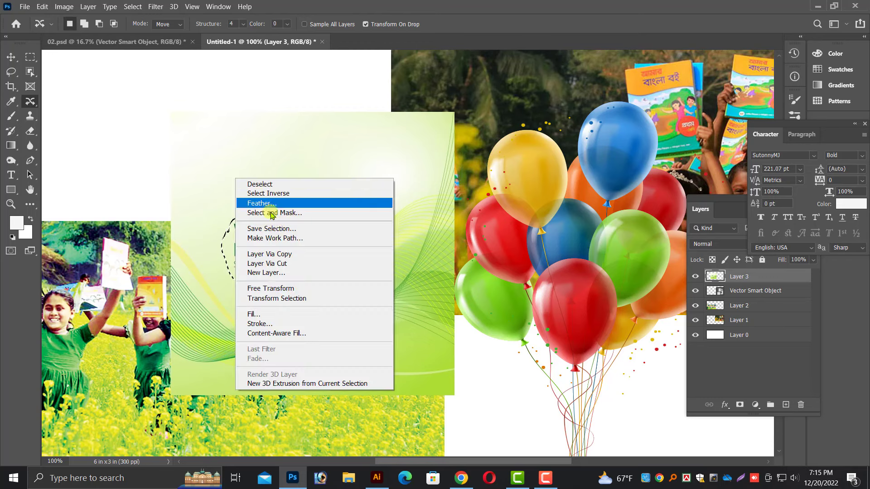
{"action": "left_click", "coordinate": [253, 203]}
{"action": "left_click", "coordinate": [435, 127]}
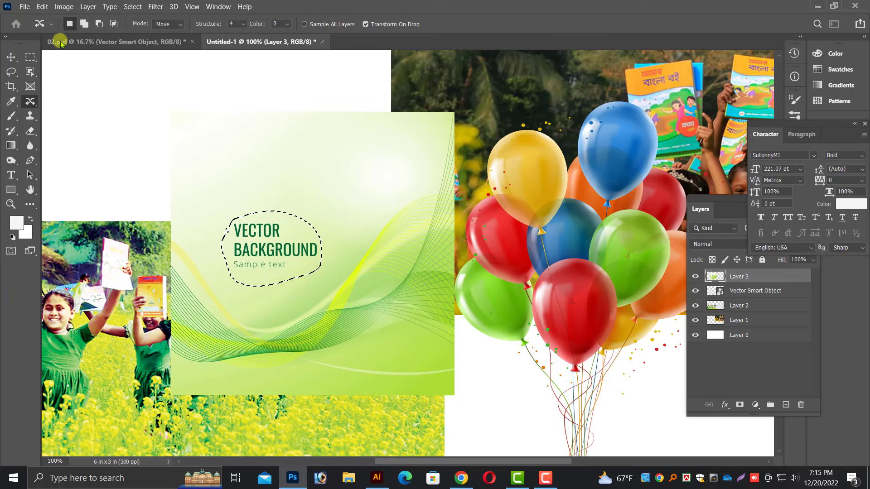
Step: Erase the sample text with a Content-Aware fill and deselect
{"action": "left_click", "coordinate": [42, 6]}
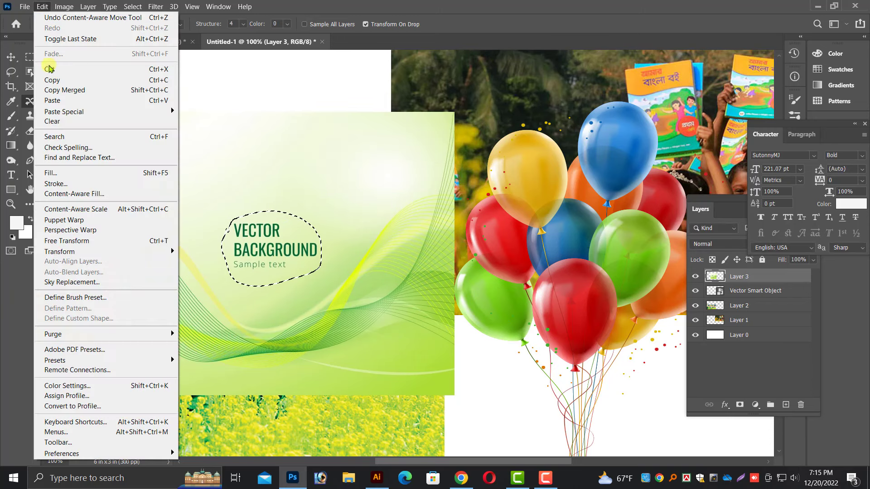
{"action": "left_click", "coordinate": [55, 178]}
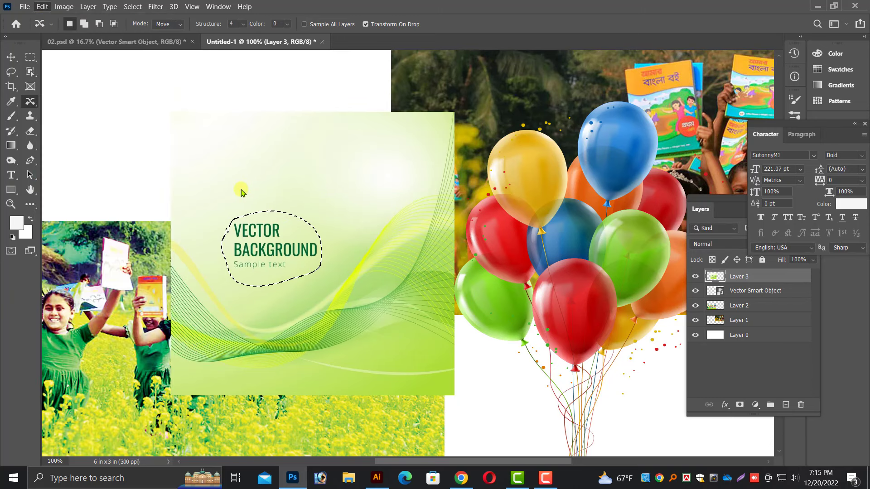
{"action": "left_click", "coordinate": [446, 103]}
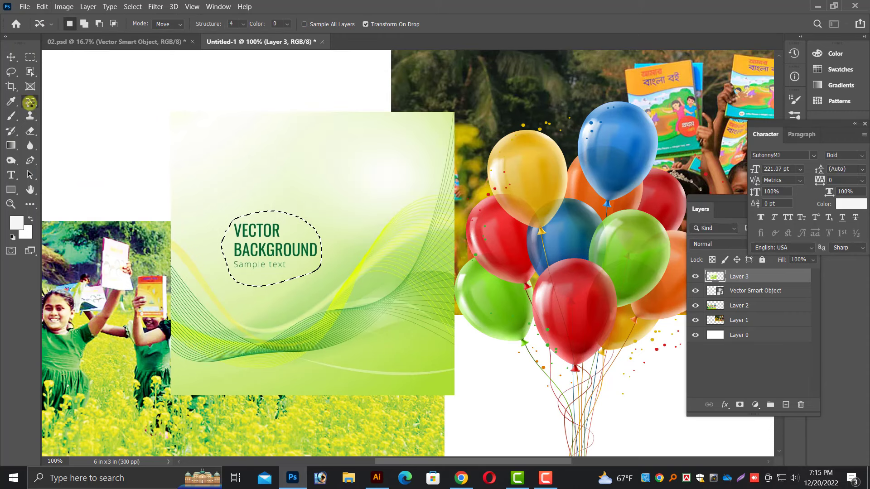
{"action": "left_click", "coordinate": [11, 57]}
{"action": "key", "text": "ctrl+d"}
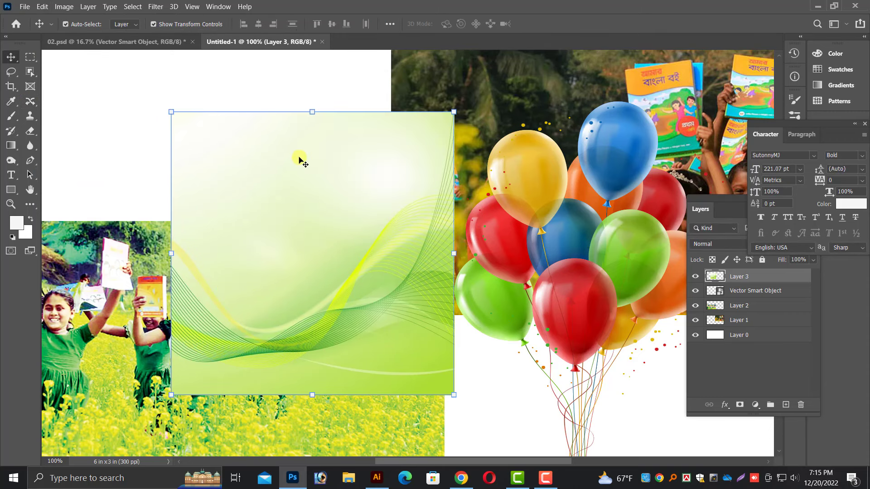
Step: Stretch the green background to fill the banner, stacked just above Layer 0
{"action": "key", "text": "ctrl+minus"}
{"action": "key", "text": "ctrl+minus"}
{"action": "left_click_drag", "start_coordinate": [352, 237], "coordinate": [264, 201]}
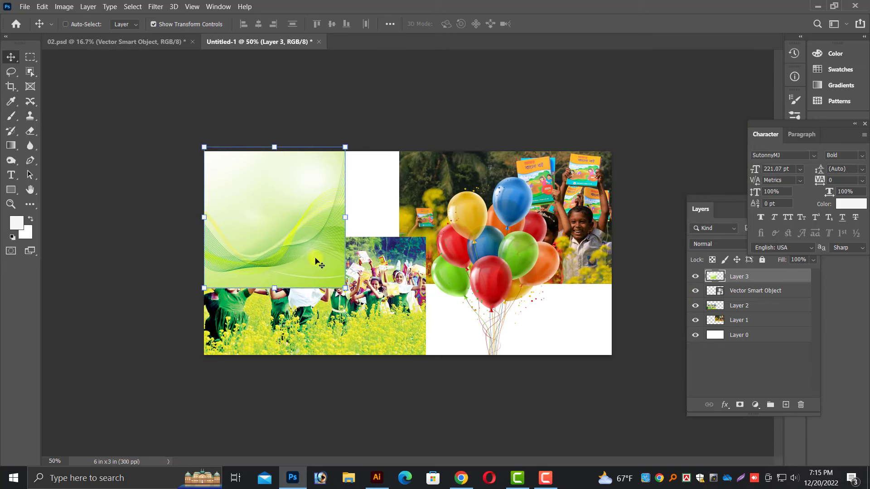
{"action": "left_click_drag", "start_coordinate": [345, 288], "coordinate": [614, 358]}
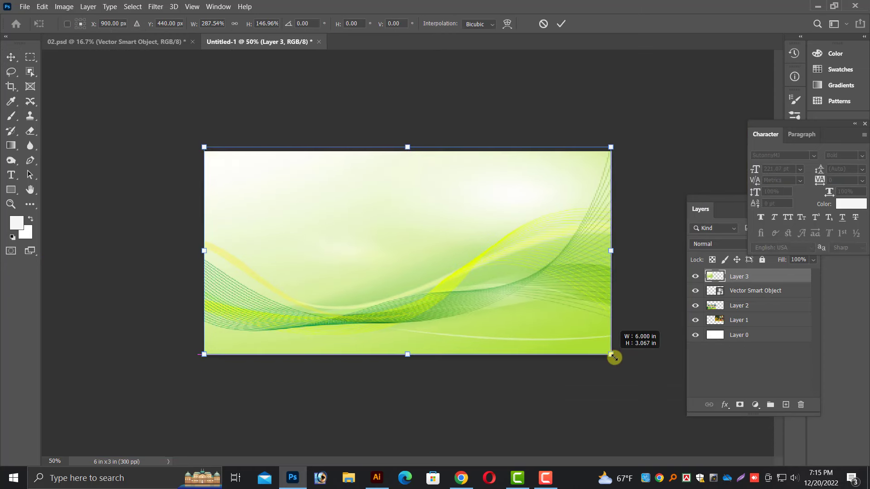
{"action": "key", "text": "Return"}
{"action": "key", "text": "ctrl+shift+bracketleft"}
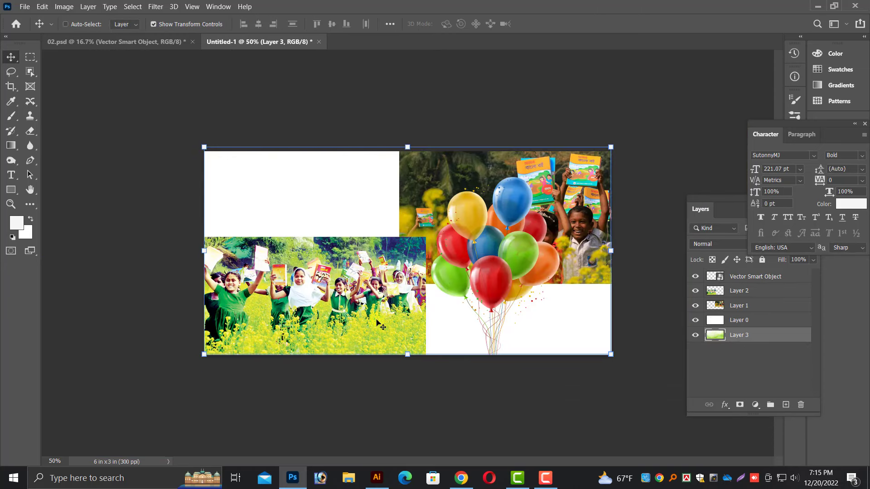
{"action": "key", "text": "ctrl+bracketright"}
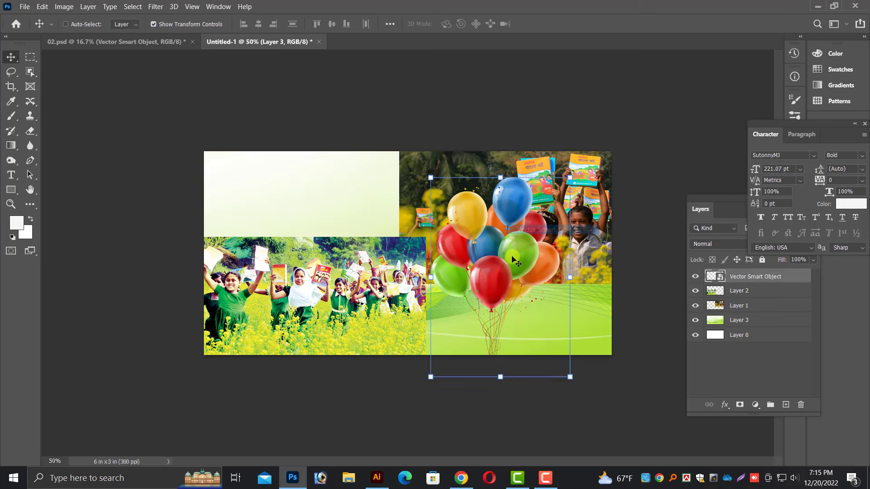
Step: Move the balloons onto the left photo and select Layer 1, the right photo
{"action": "left_click_drag", "start_coordinate": [506, 226], "coordinate": [338, 231]}
{"action": "right_click", "coordinate": [539, 263]}
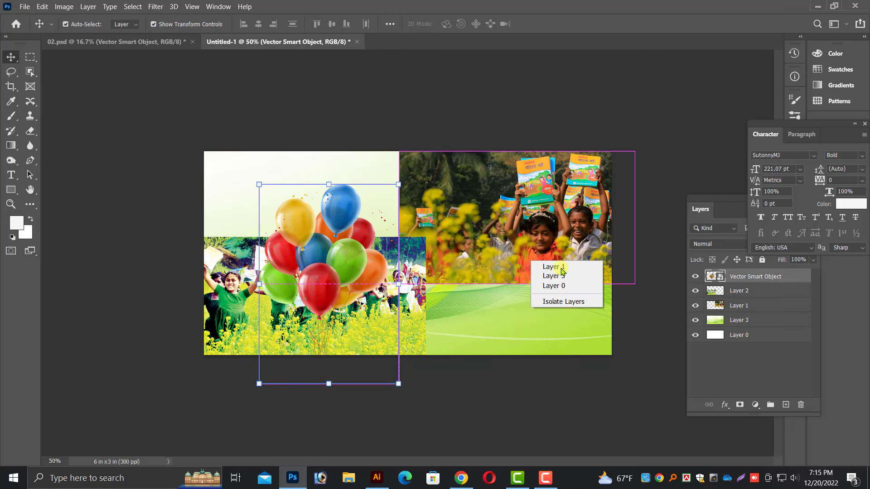
{"action": "left_click", "coordinate": [561, 276]}
{"action": "right_click", "coordinate": [541, 215]}
{"action": "key", "text": "Escape"}
Step: Softly erase the right photo's left edge at 100% zoom
{"action": "key", "text": "ctrl+plus"}
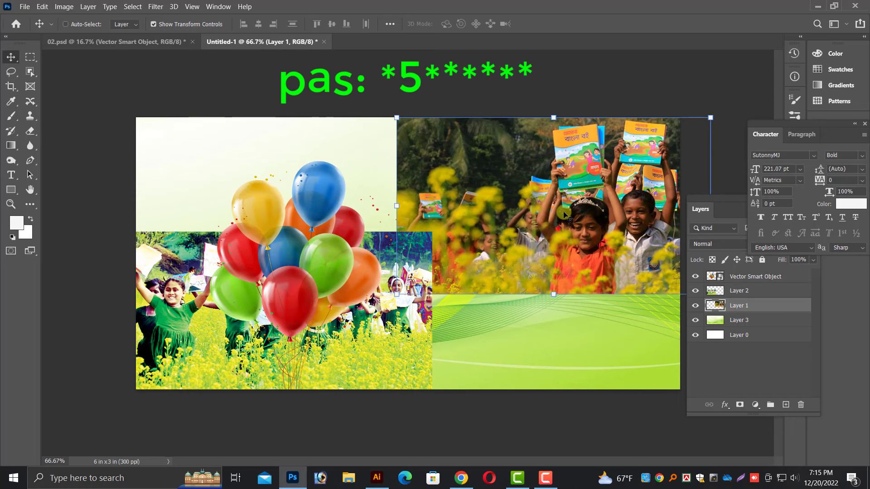
{"action": "key", "text": "ctrl+plus"}
{"action": "left_click_drag", "start_coordinate": [490, 168], "coordinate": [452, 193]}
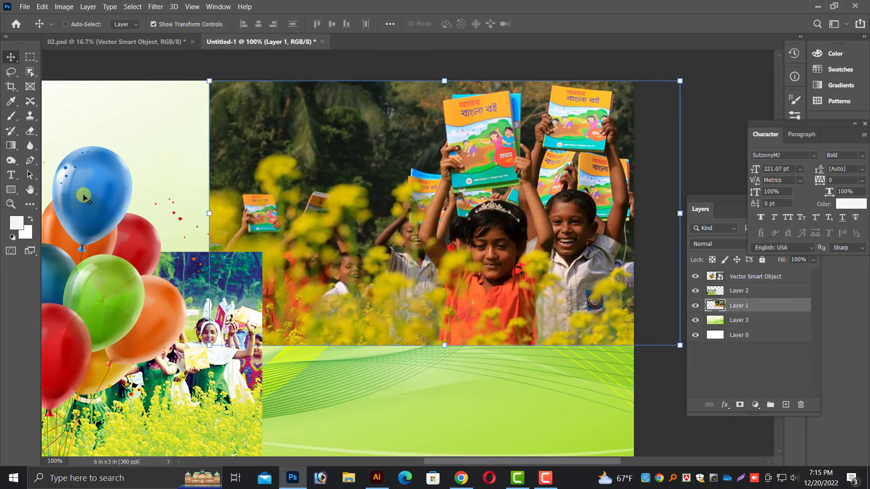
{"action": "left_click", "coordinate": [30, 132]}
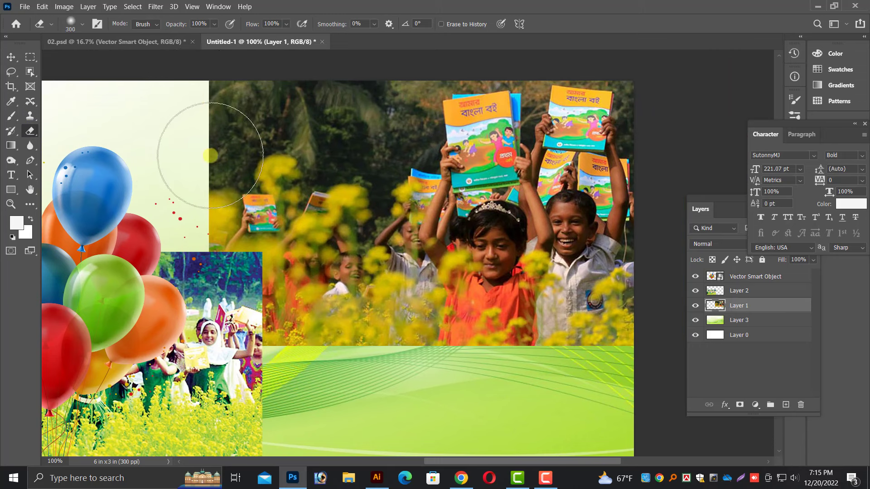
{"action": "mouse_move", "coordinate": [210, 156]}
{"action": "left_mouse_down"}
{"action": "mouse_move", "coordinate": [136, 176]}
{"action": "mouse_move", "coordinate": [361, 388]}
{"action": "mouse_move", "coordinate": [333, 403]}
{"action": "mouse_move", "coordinate": [564, 398]}
{"action": "mouse_move", "coordinate": [233, 362]}
{"action": "left_mouse_up"}
{"action": "key", "text": "bracketright"}
{"action": "key", "text": "bracketright"}
{"action": "key", "text": "ctrl+minus"}
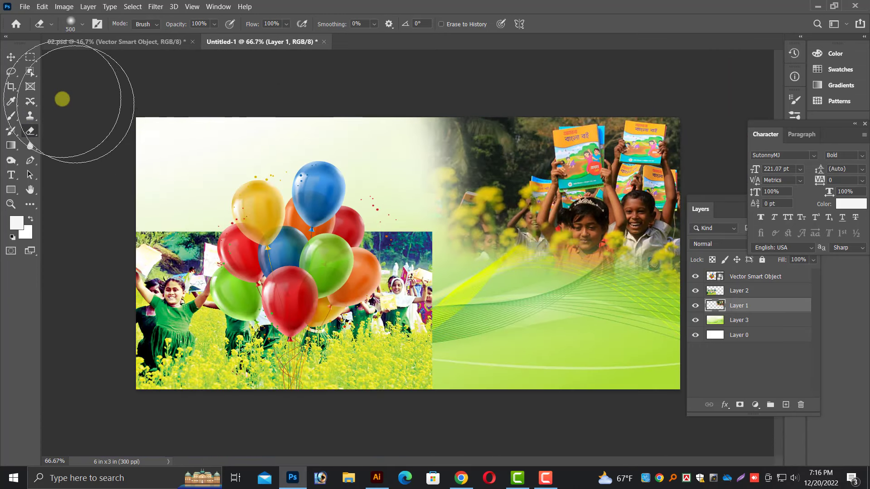
Step: Shrink the balloons to about 30% atop the right photo, then select Layer 2
{"action": "left_click", "coordinate": [11, 57]}
{"action": "left_click_drag", "start_coordinate": [331, 262], "coordinate": [479, 220]}
{"action": "mouse_move", "coordinate": [452, 388]}
{"action": "left_mouse_down"}
{"action": "mouse_move", "coordinate": [453, 214]}
{"action": "mouse_move", "coordinate": [507, 226]}
{"action": "left_mouse_up"}
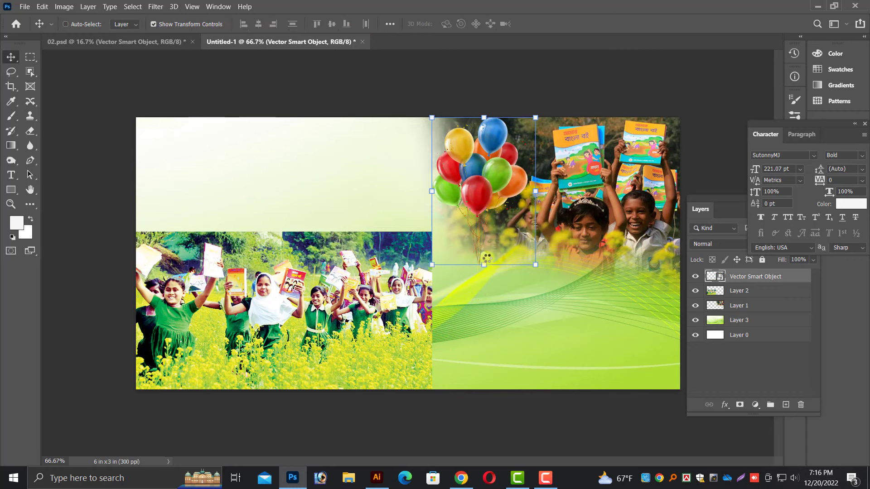
{"action": "left_click_drag", "start_coordinate": [484, 265], "coordinate": [482, 258]}
{"action": "key", "text": "ctrl+z"}
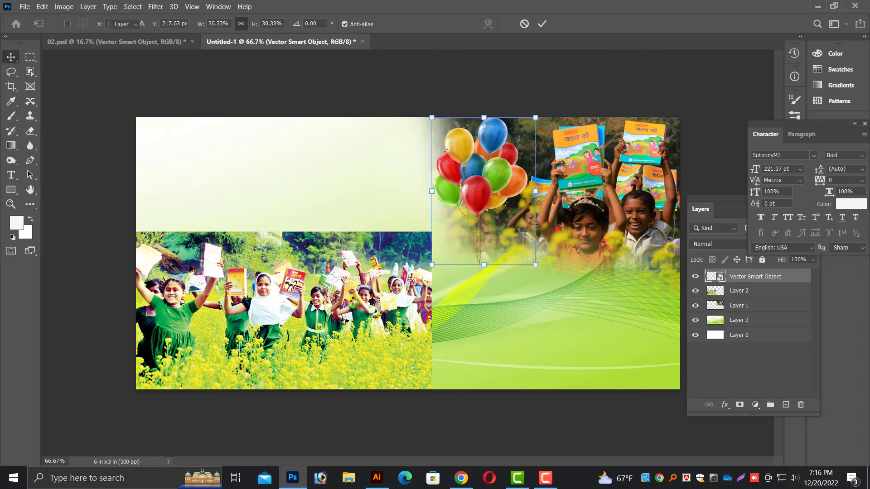
{"action": "key", "text": "Return"}
{"action": "right_click", "coordinate": [374, 313]}
{"action": "left_click", "coordinate": [382, 321]}
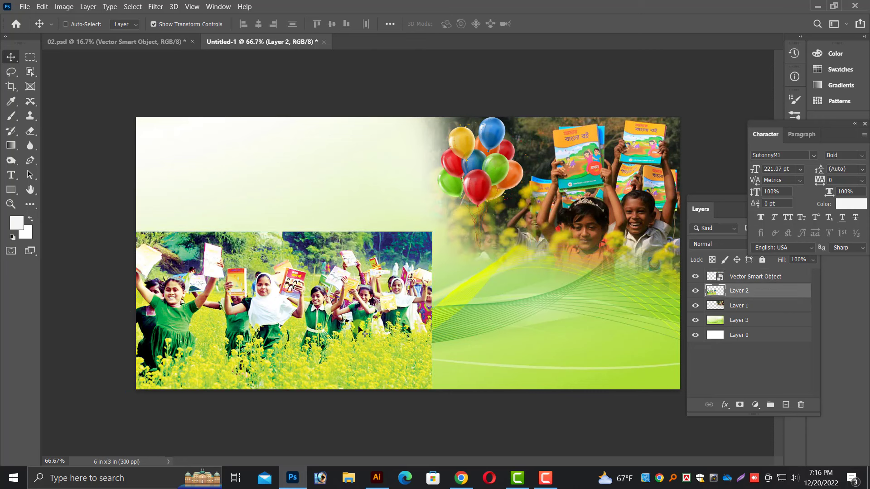
Step: Place the left children photo top-left and fade its bottom and right edges
{"action": "left_click_drag", "start_coordinate": [340, 348], "coordinate": [327, 236]}
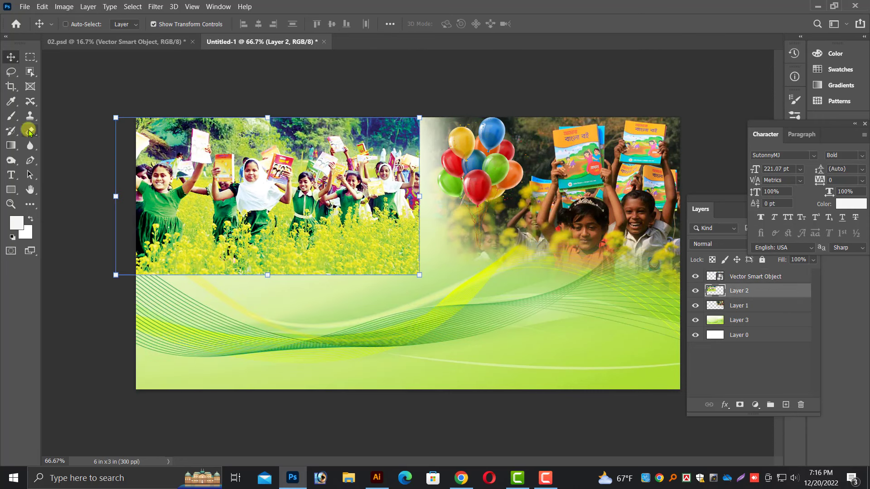
{"action": "key", "text": "e"}
{"action": "mouse_move", "coordinate": [150, 272]}
{"action": "left_mouse_down"}
{"action": "mouse_move", "coordinate": [427, 74]}
{"action": "mouse_move", "coordinate": [395, 253]}
{"action": "left_mouse_up"}
{"action": "left_click_drag", "start_coordinate": [310, 282], "coordinate": [476, 88]}
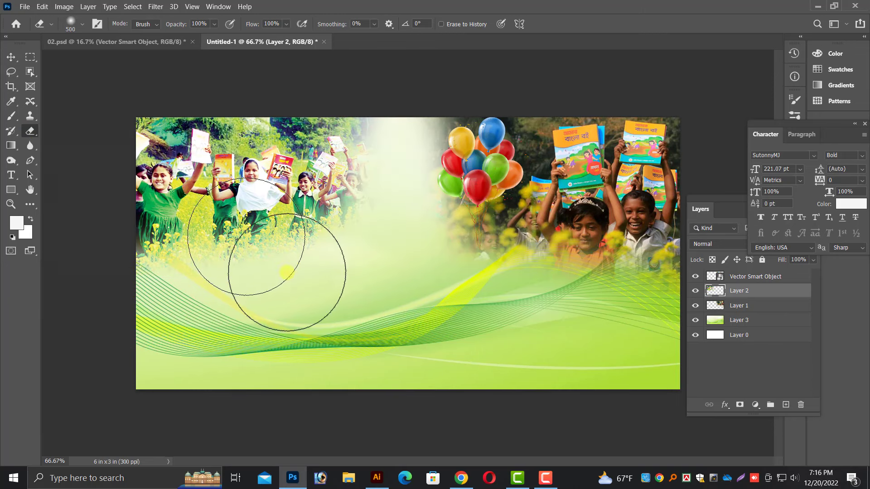
{"action": "key", "text": "v"}
{"action": "mouse_move", "coordinate": [304, 190]}
{"action": "left_mouse_down"}
{"action": "mouse_move", "coordinate": [255, 191]}
{"action": "mouse_move", "coordinate": [255, 203]}
{"action": "left_mouse_up"}
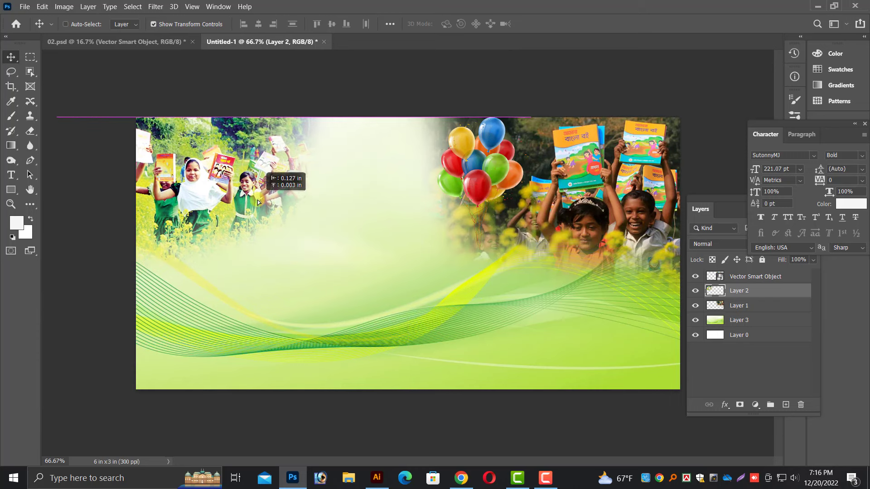
Step: Erase more of the right photo's left side beside the balloons
{"action": "left_click", "coordinate": [489, 187]}
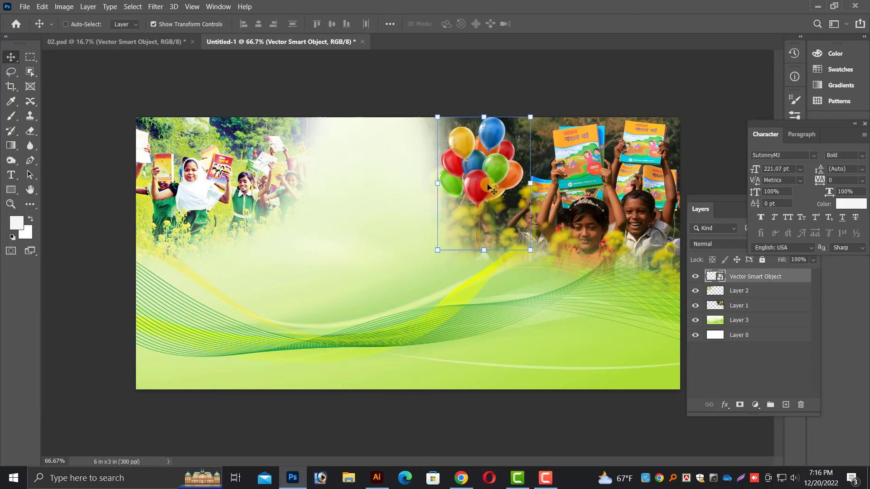
{"action": "left_click", "coordinate": [563, 174], "text": "ctrl"}
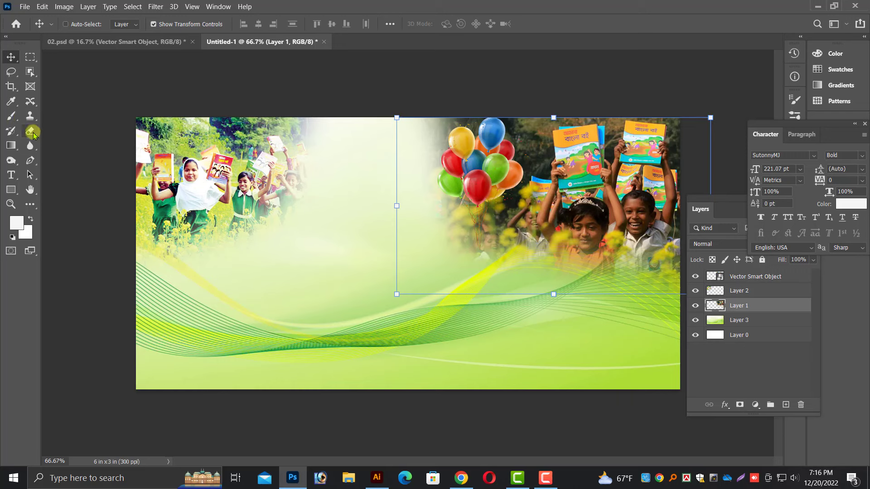
{"action": "left_click", "coordinate": [30, 131]}
{"action": "left_click_drag", "start_coordinate": [379, 278], "coordinate": [408, 184]}
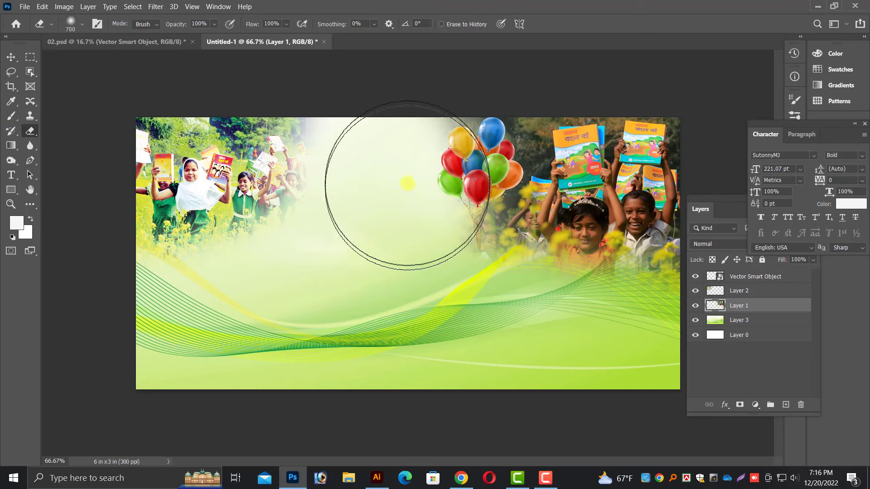
Step: Rescale the balloon bunch to 29.68% and nudge it slightly right
{"action": "left_click", "coordinate": [11, 57]}
{"action": "right_click", "coordinate": [500, 176]}
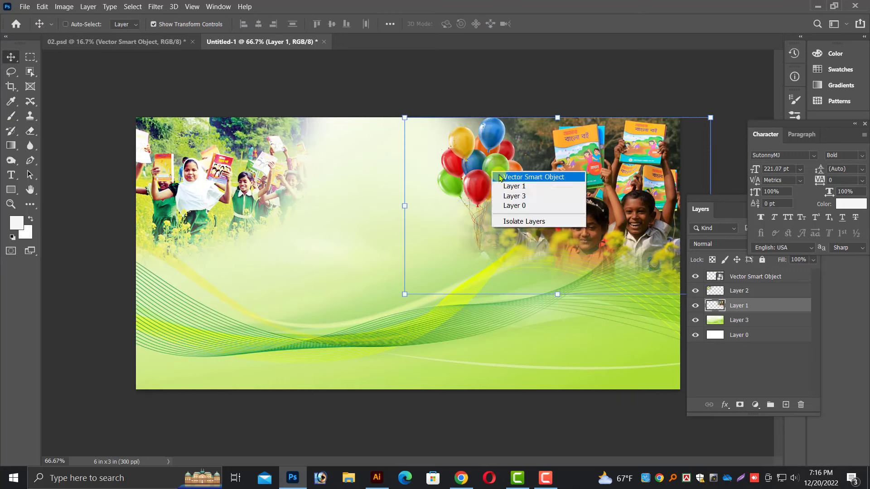
{"action": "left_click", "coordinate": [500, 177]}
{"action": "left_click_drag", "start_coordinate": [528, 118], "coordinate": [528, 118]}
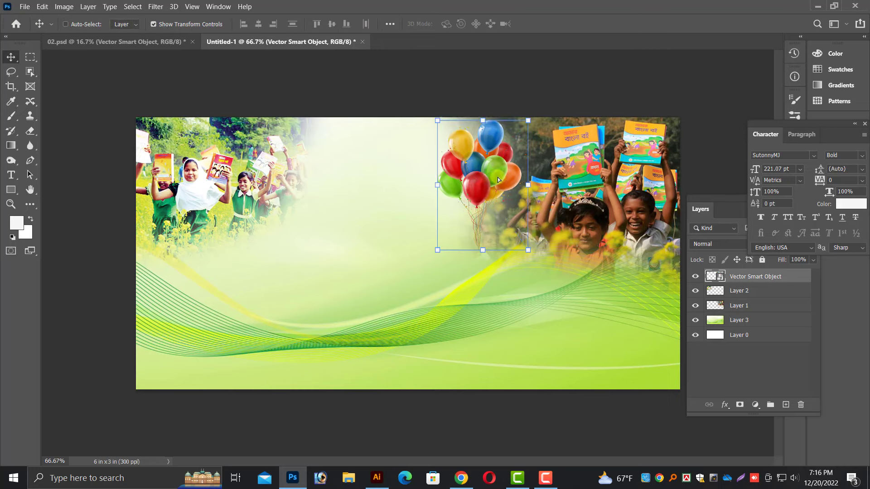
{"action": "left_click_drag", "start_coordinate": [497, 178], "coordinate": [511, 181]}
{"action": "right_click", "coordinate": [459, 338]}
Step: With Auto-Select off, stretch the green wave Layer 3 upward in two passes and commit
{"action": "left_click", "coordinate": [459, 333]}
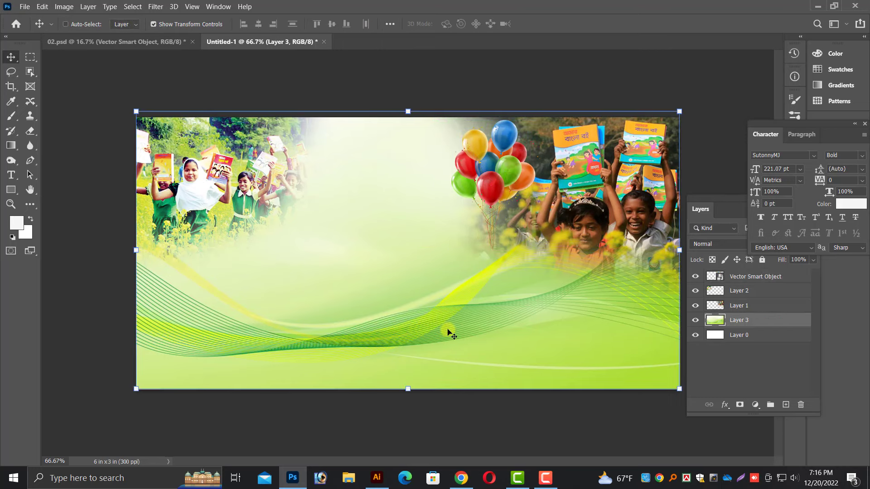
{"action": "left_click", "coordinate": [371, 295], "text": "ctrl"}
{"action": "right_click", "coordinate": [430, 334]}
{"action": "left_click", "coordinate": [437, 340]}
{"action": "left_click_drag", "start_coordinate": [408, 101], "coordinate": [408, 86]}
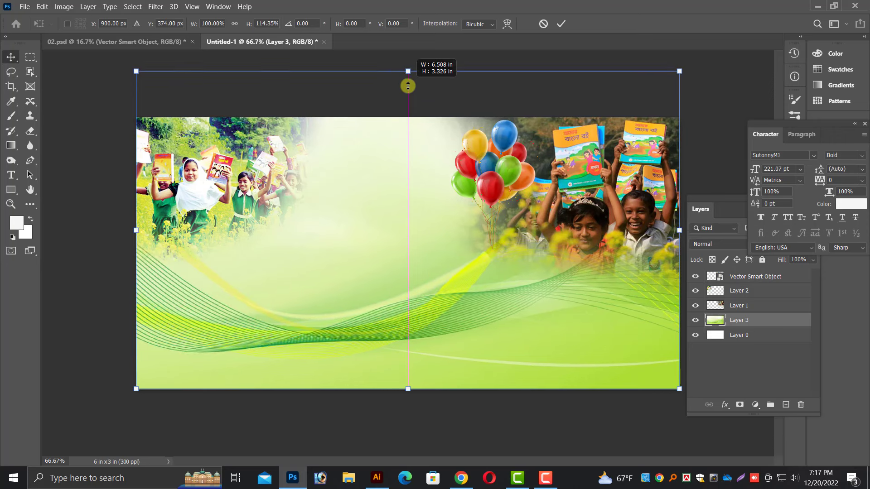
{"action": "double_click", "coordinate": [386, 147]}
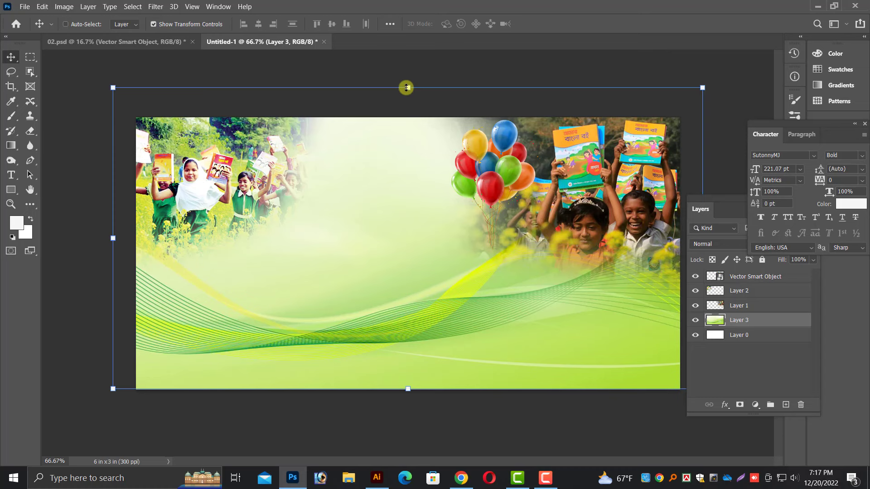
{"action": "left_click_drag", "start_coordinate": [408, 77], "coordinate": [408, 64]}
{"action": "key", "text": "Return"}
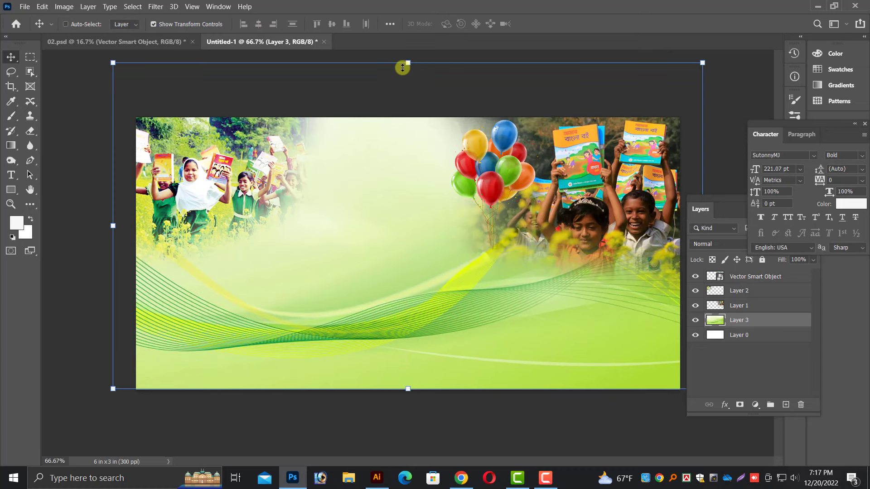
Step: Make Layer 2 and then the balloon layer active again using the layer list
{"action": "right_click", "coordinate": [401, 183]}
{"action": "left_click", "coordinate": [394, 196]}
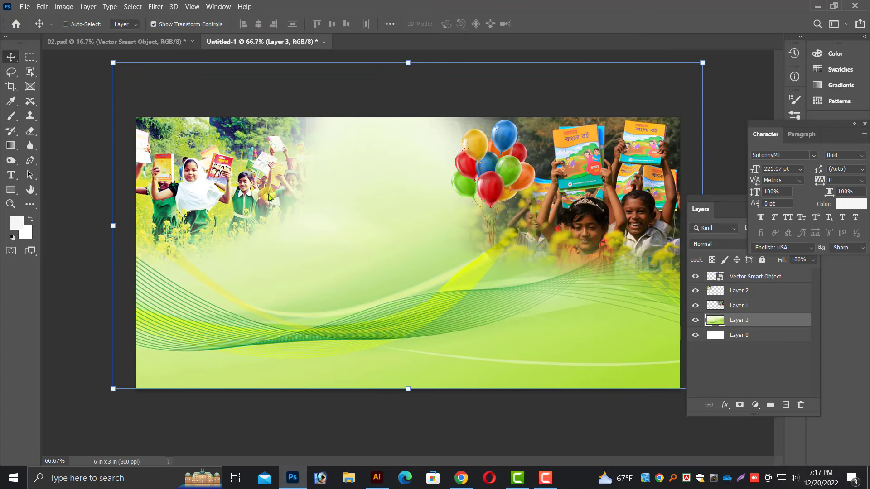
{"action": "right_click", "coordinate": [397, 341]}
{"action": "left_click", "coordinate": [408, 345]}
{"action": "right_click", "coordinate": [511, 190]}
Step: Delete 02.psd's top balloon layer and drag the other balloon bunch into the Untitled-1 banner
{"action": "left_click", "coordinate": [562, 195]}
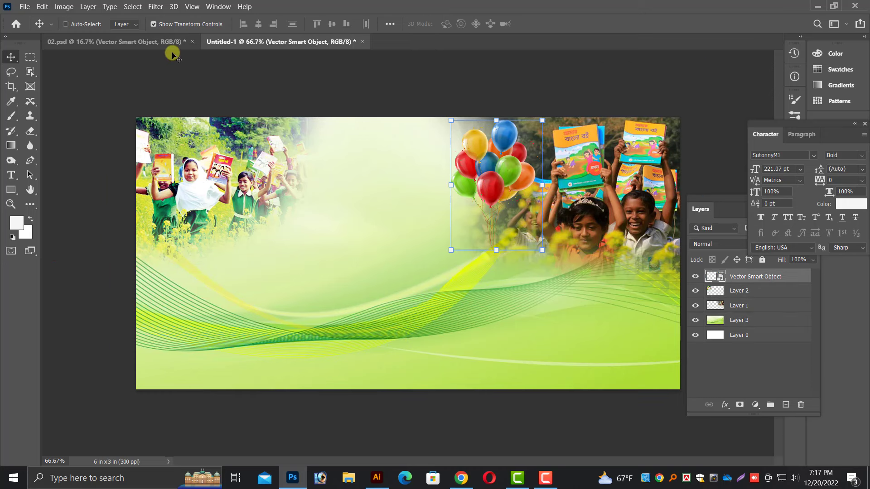
{"action": "left_click", "coordinate": [158, 42]}
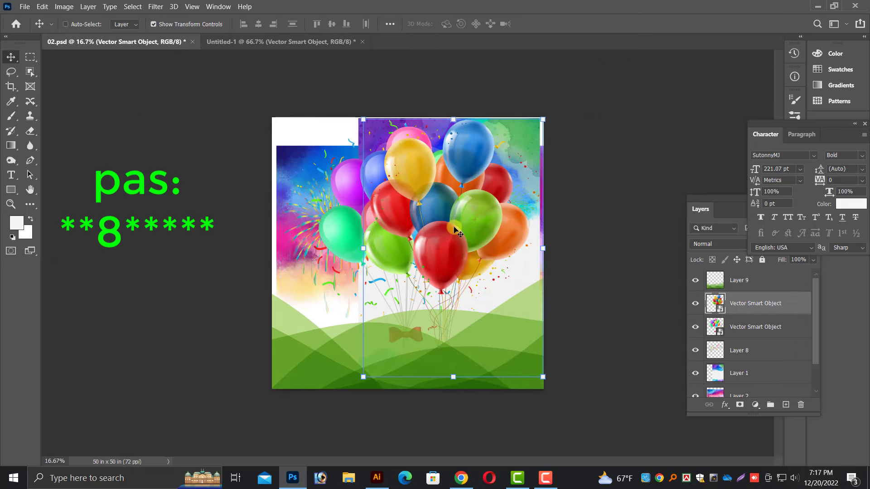
{"action": "key", "text": "Delete"}
{"action": "right_click", "coordinate": [382, 218]}
{"action": "left_click", "coordinate": [399, 223]}
{"action": "left_click_drag", "start_coordinate": [331, 199], "coordinate": [107, 52]}
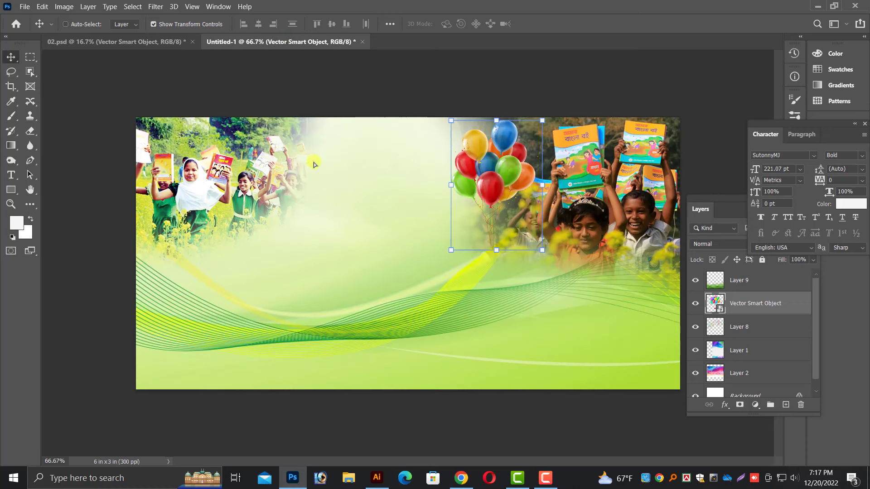
{"action": "left_click_drag", "start_coordinate": [115, 42], "coordinate": [427, 245]}
Step: Scale the balloon bunch down to about 42.88% and place it at the banner's lower-left corner
{"action": "left_click_drag", "start_coordinate": [295, 163], "coordinate": [244, 185]}
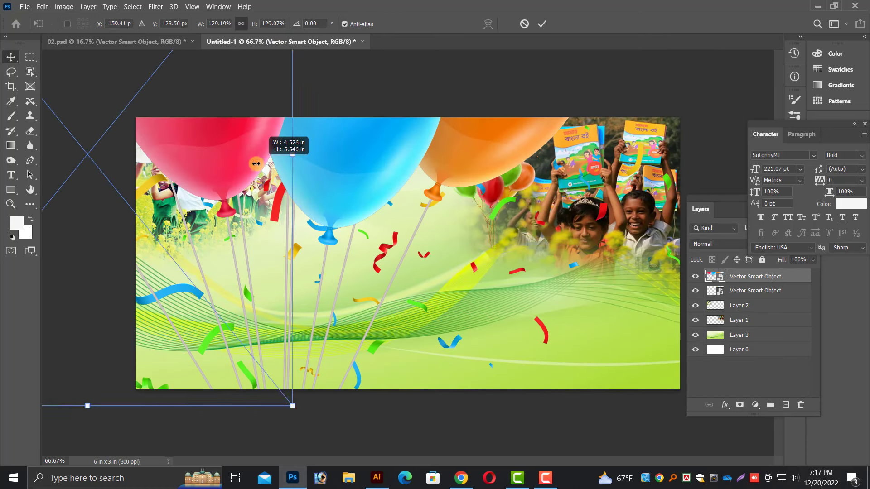
{"action": "left_click_drag", "start_coordinate": [188, 189], "coordinate": [174, 161]}
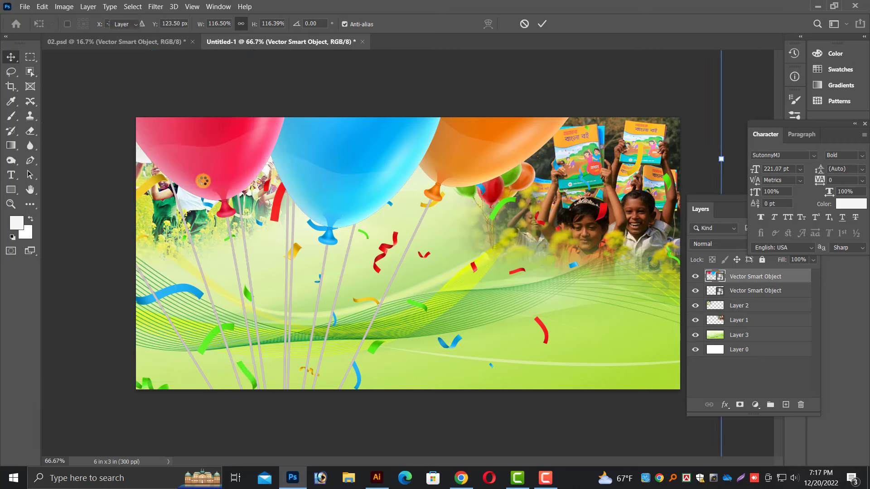
{"action": "key", "text": "Return"}
{"action": "left_click_drag", "start_coordinate": [324, 208], "coordinate": [431, 247]}
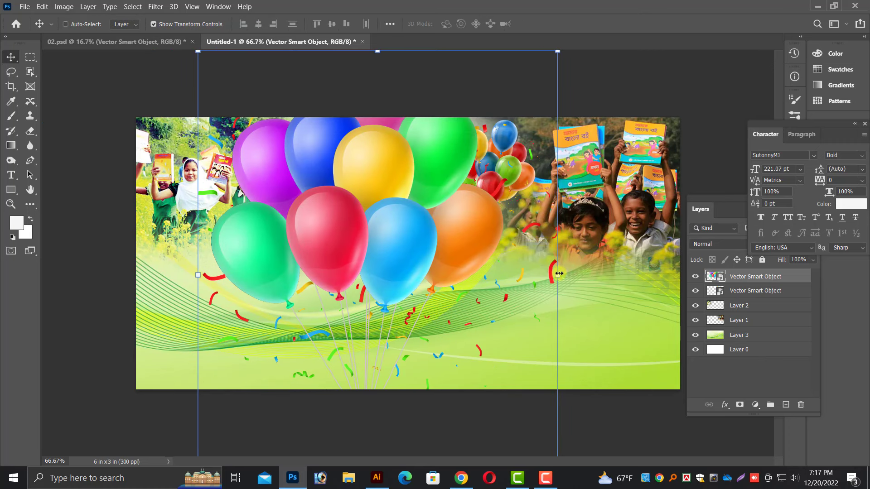
{"action": "left_click_drag", "start_coordinate": [559, 274], "coordinate": [386, 270]}
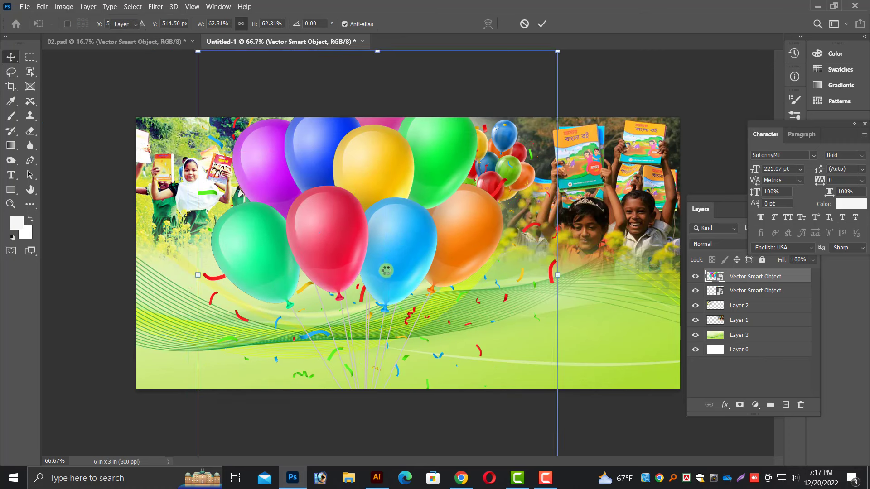
{"action": "left_click_drag", "start_coordinate": [290, 229], "coordinate": [238, 233]}
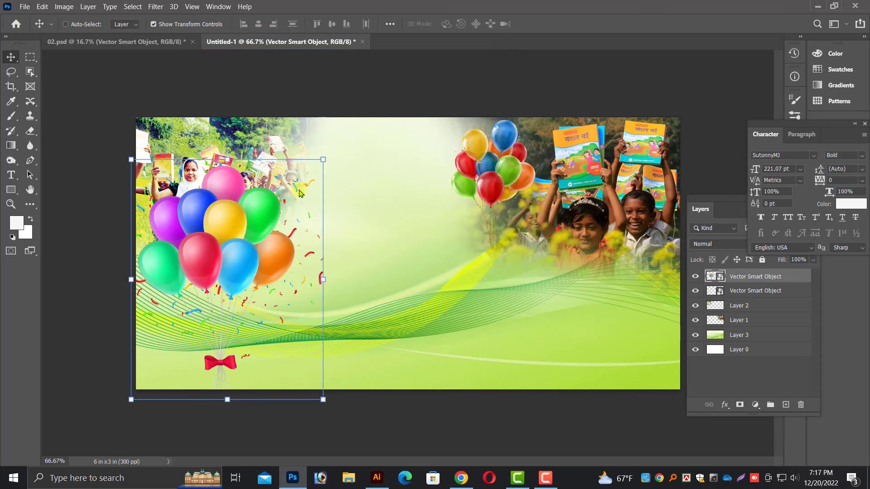
{"action": "left_click_drag", "start_coordinate": [323, 159], "coordinate": [288, 232]}
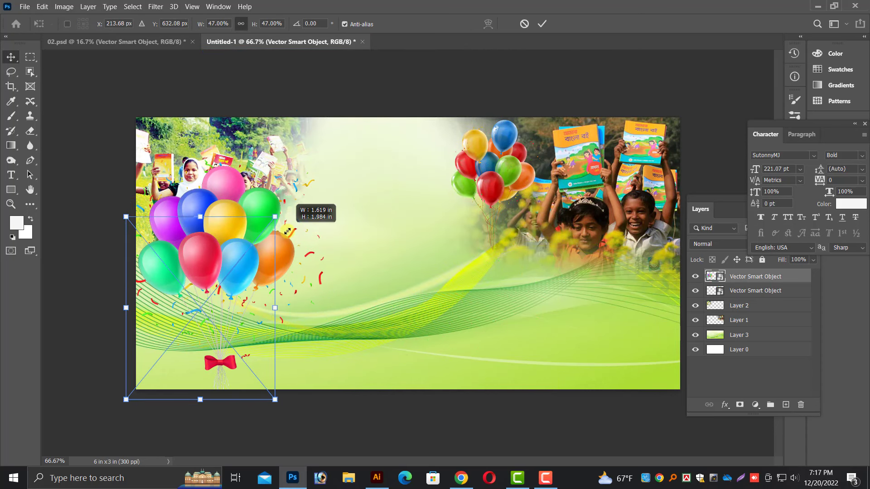
{"action": "key", "text": "Return"}
{"action": "left_click_drag", "start_coordinate": [216, 290], "coordinate": [229, 298]}
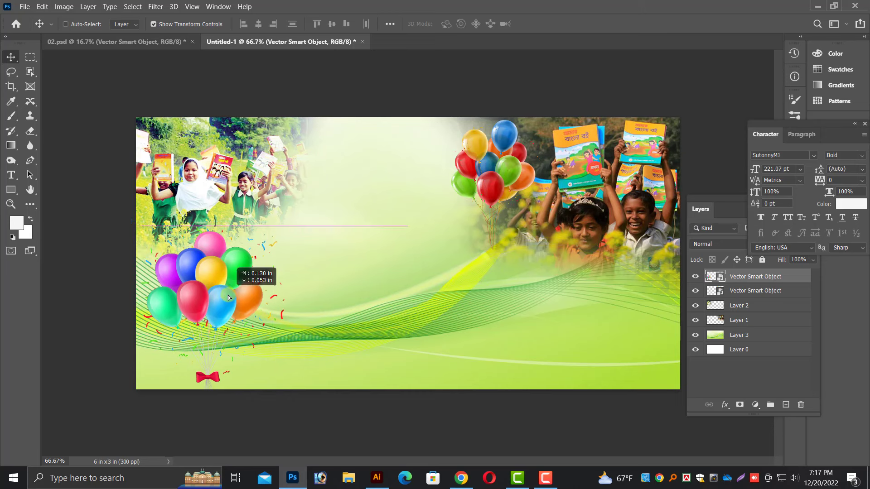
{"action": "left_click_drag", "start_coordinate": [282, 237], "coordinate": [271, 243]}
{"action": "key", "text": "Return"}
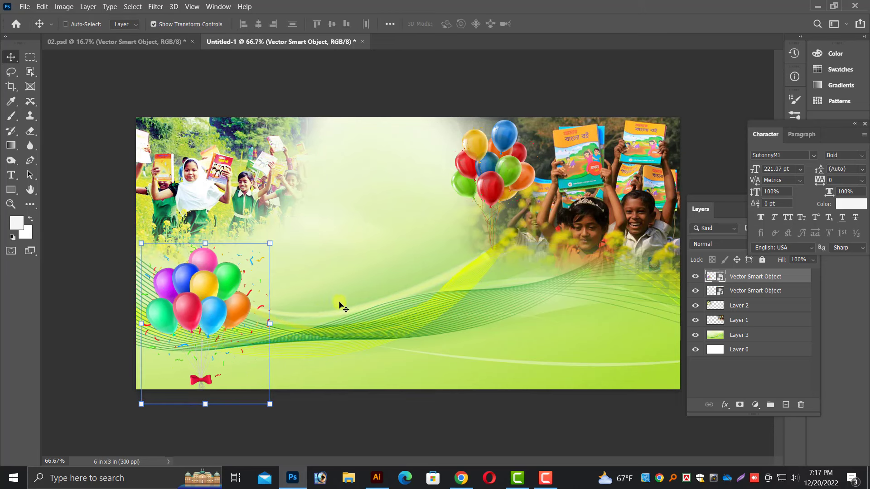
Step: In 02.psd, delete the balloon layer and locate fireworks Layer 8 among the stacked layers
{"action": "left_click", "coordinate": [163, 42]}
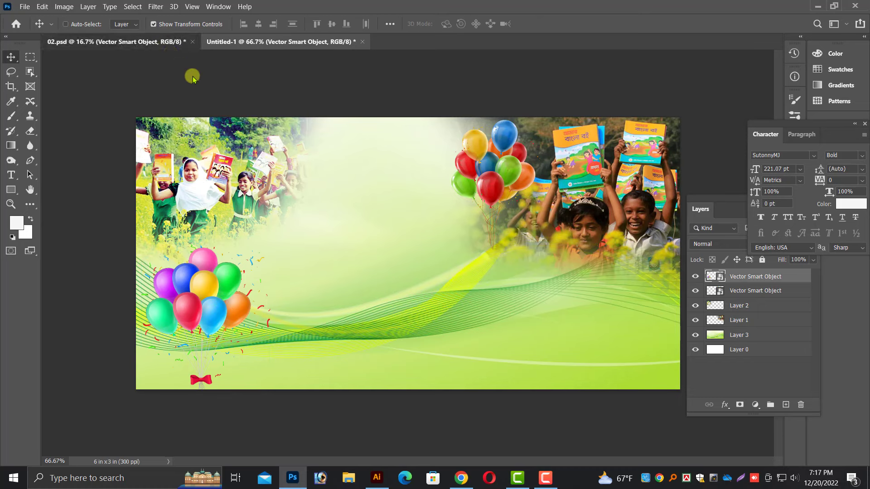
{"action": "key", "text": "Delete"}
{"action": "right_click", "coordinate": [491, 349]}
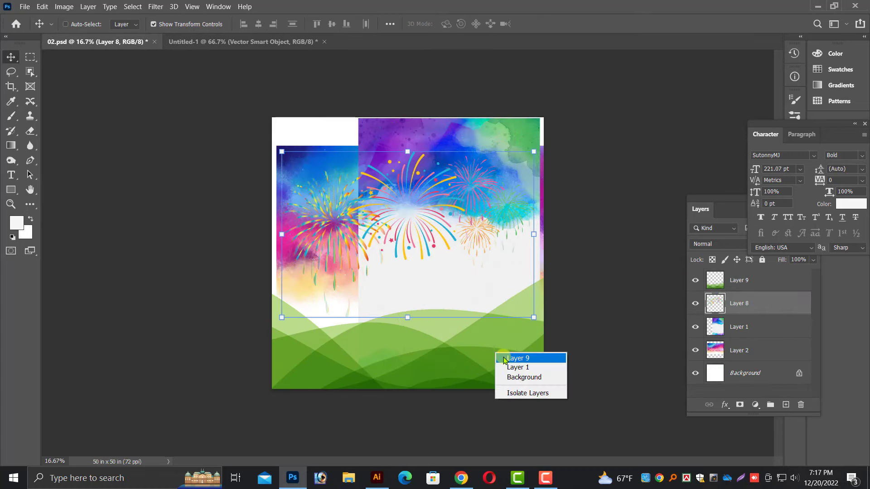
{"action": "left_click", "coordinate": [508, 357]}
{"action": "mouse_move", "coordinate": [317, 322]}
{"action": "left_mouse_down"}
{"action": "mouse_move", "coordinate": [120, 44]}
{"action": "mouse_move", "coordinate": [472, 335]}
{"action": "left_mouse_up"}
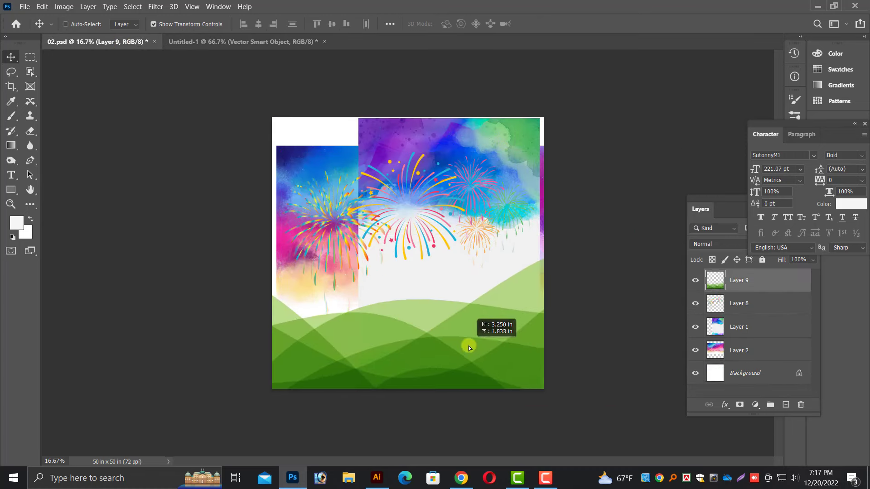
{"action": "right_click", "coordinate": [412, 206]}
{"action": "left_click", "coordinate": [424, 220]}
{"action": "right_click", "coordinate": [428, 227]}
{"action": "left_click", "coordinate": [437, 233]}
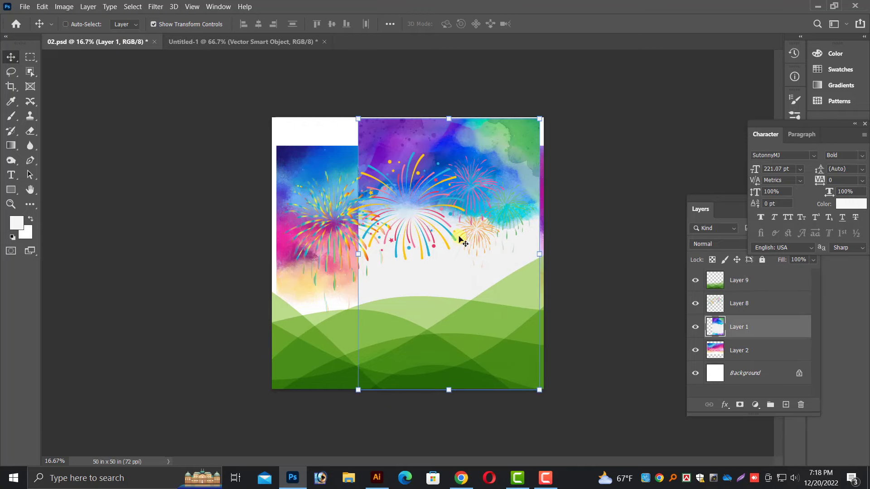
Step: Drag the fireworks Layer 8 into the Untitled-1 banner and zoom out to see it
{"action": "right_click", "coordinate": [479, 235]}
{"action": "right_click", "coordinate": [498, 210]}
{"action": "left_click", "coordinate": [507, 214]}
{"action": "left_click_drag", "start_coordinate": [507, 213], "coordinate": [128, 62]}
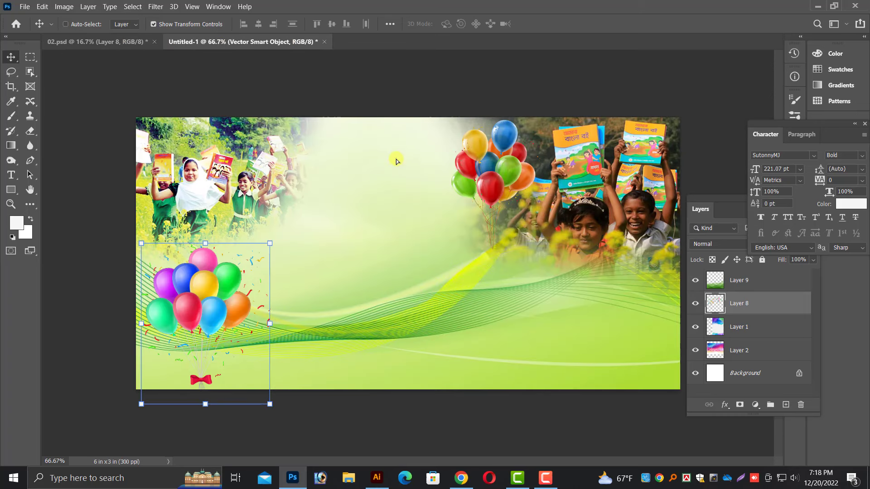
{"action": "left_click_drag", "start_coordinate": [218, 46], "coordinate": [399, 174]}
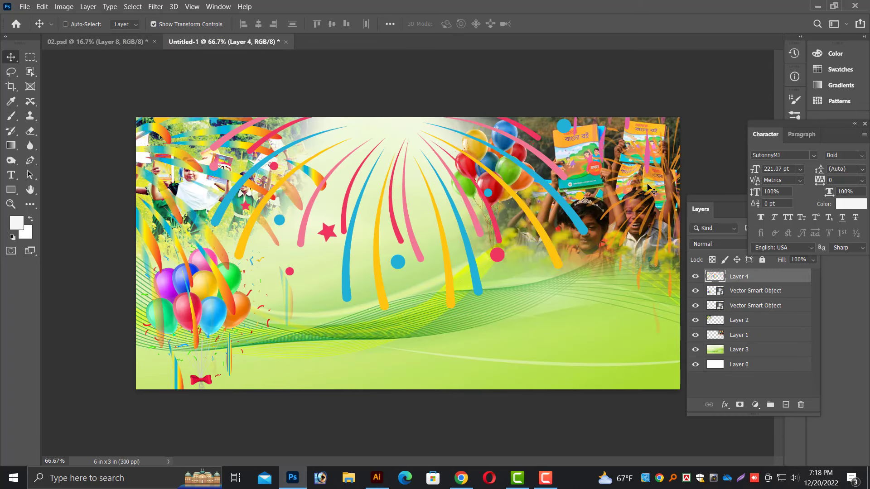
{"action": "key", "text": "ctrl+minus"}
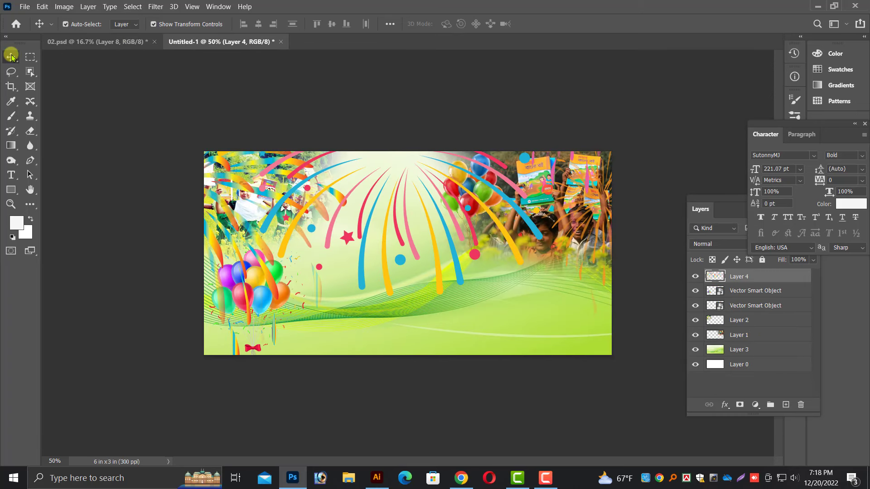
{"action": "key", "text": "ctrl+minus"}
Step: Scale the fireworks to roughly 14% and position them at the banner's top centre
{"action": "left_click_drag", "start_coordinate": [651, 64], "coordinate": [473, 185]}
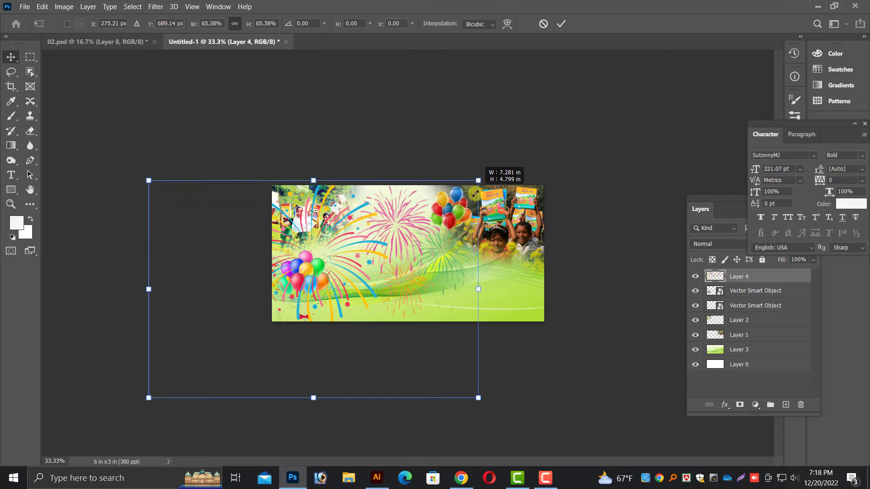
{"action": "left_click_drag", "start_coordinate": [164, 387], "coordinate": [362, 255]}
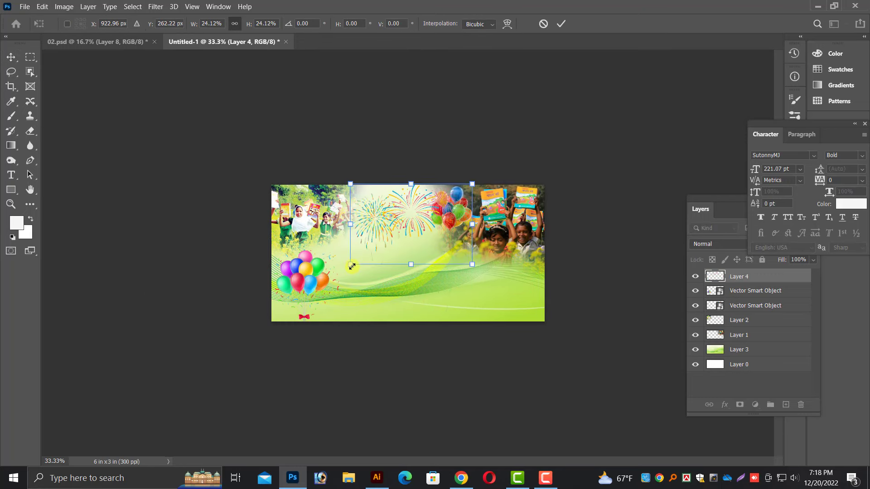
{"action": "key", "text": "ctrl+plus"}
{"action": "key", "text": "ctrl+plus"}
{"action": "key", "text": "ctrl+plus"}
{"action": "left_click_drag", "start_coordinate": [524, 253], "coordinate": [451, 189]}
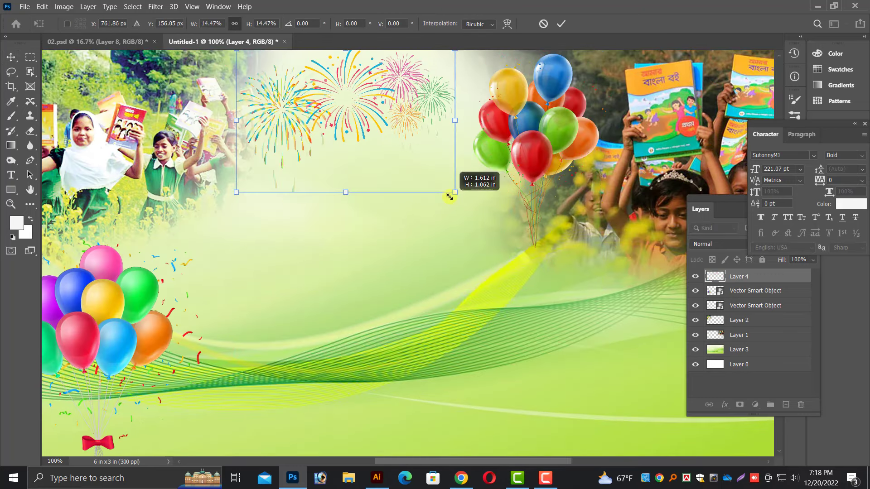
{"action": "scroll", "coordinate": [425, 192], "scroll_direction": "up", "scroll_amount": 3}
{"action": "left_click_drag", "start_coordinate": [383, 179], "coordinate": [409, 171]}
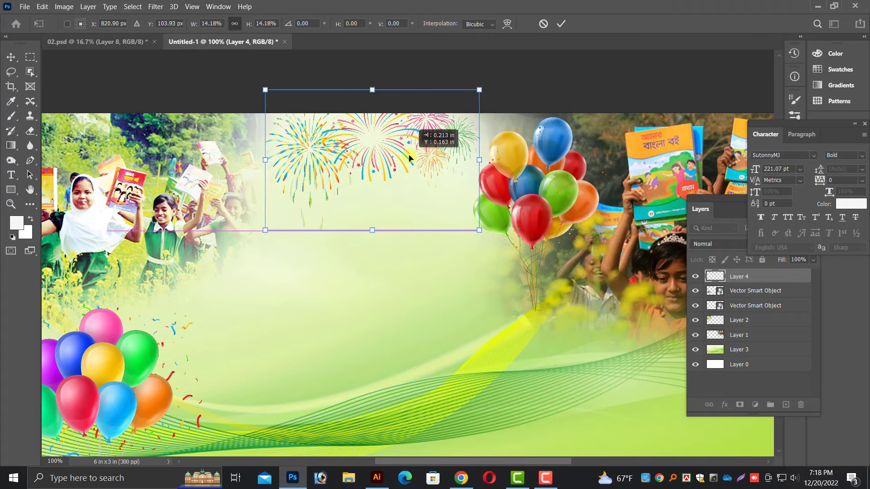
{"action": "key", "text": "Return"}
{"action": "key", "text": "ctrl+minus"}
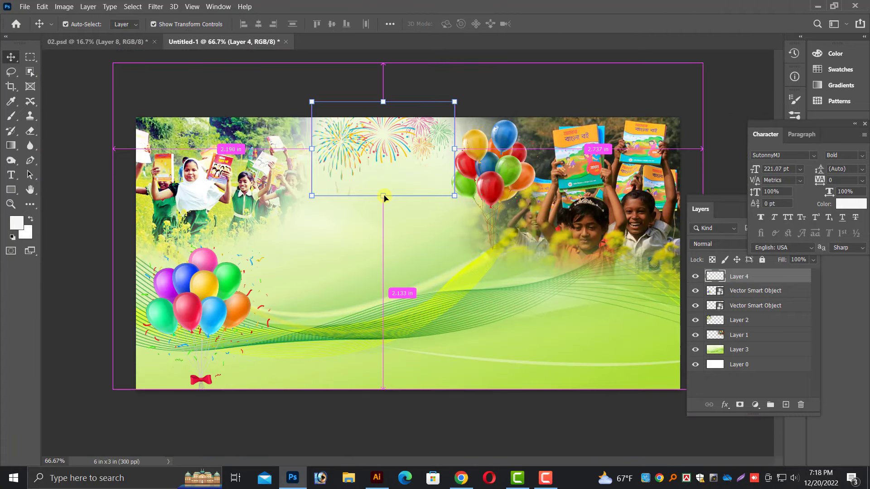
{"action": "left_click_drag", "start_coordinate": [384, 198], "coordinate": [383, 194]}
Step: Commit the fireworks resize and nudge the balloon group slightly right and down
{"action": "key", "text": "Return"}
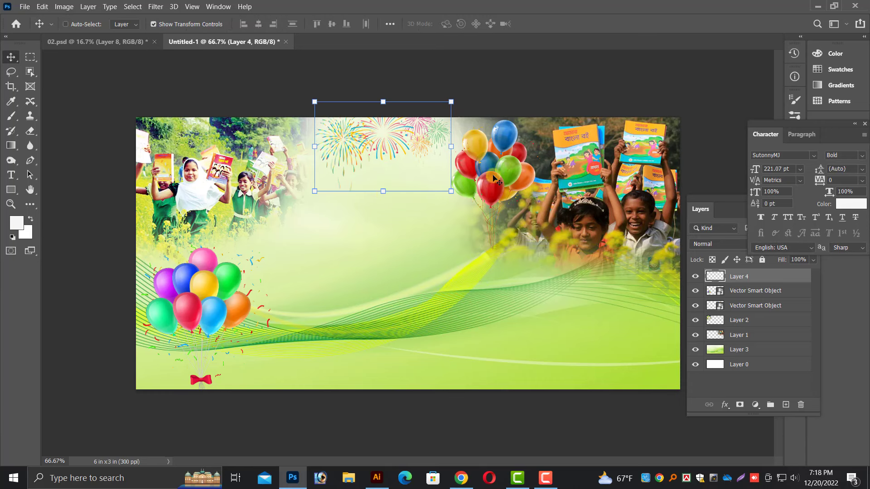
{"action": "left_click_drag", "start_coordinate": [505, 182], "coordinate": [508, 184]}
{"action": "key", "text": "shift+Right"}
{"action": "key", "text": "shift+Right"}
{"action": "key", "text": "shift+Down"}
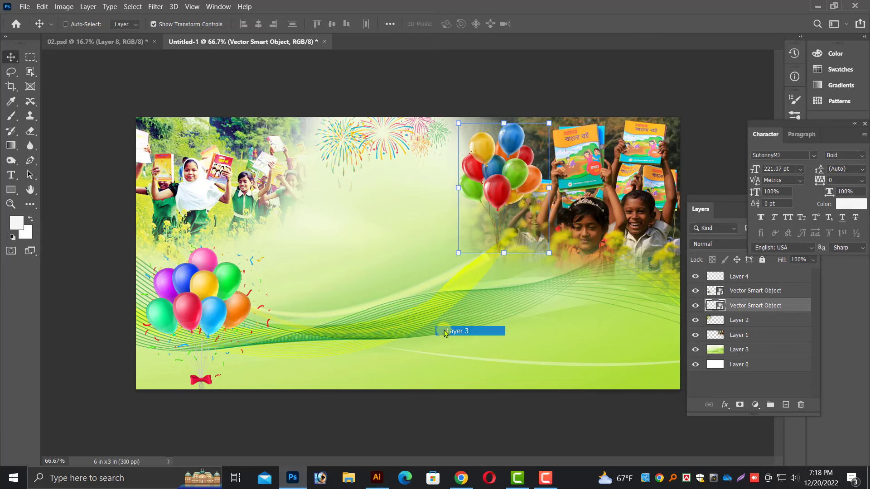
Step: Select wave background Layer 3 and add a new empty layer above it
{"action": "left_click", "coordinate": [445, 331]}
{"action": "right_click", "coordinate": [525, 354]}
{"action": "left_click", "coordinate": [506, 351]}
{"action": "right_click", "coordinate": [451, 309]}
{"action": "left_click", "coordinate": [457, 318]}
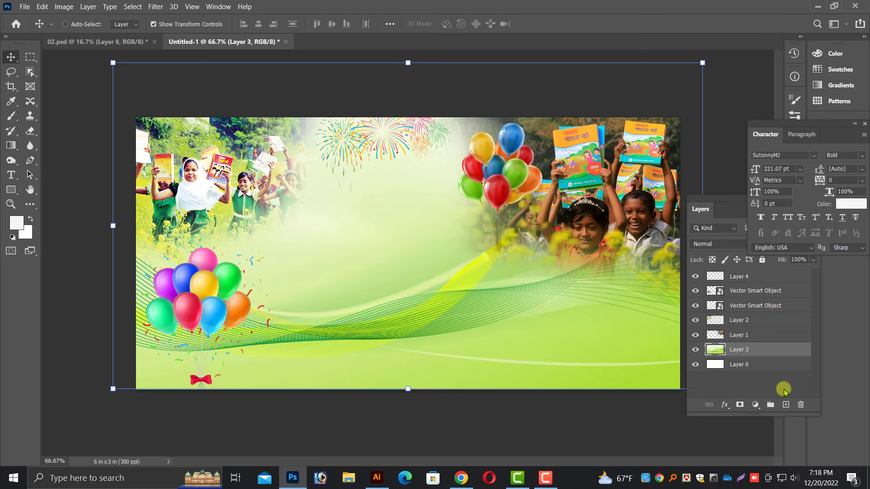
{"action": "left_click", "coordinate": [787, 404]}
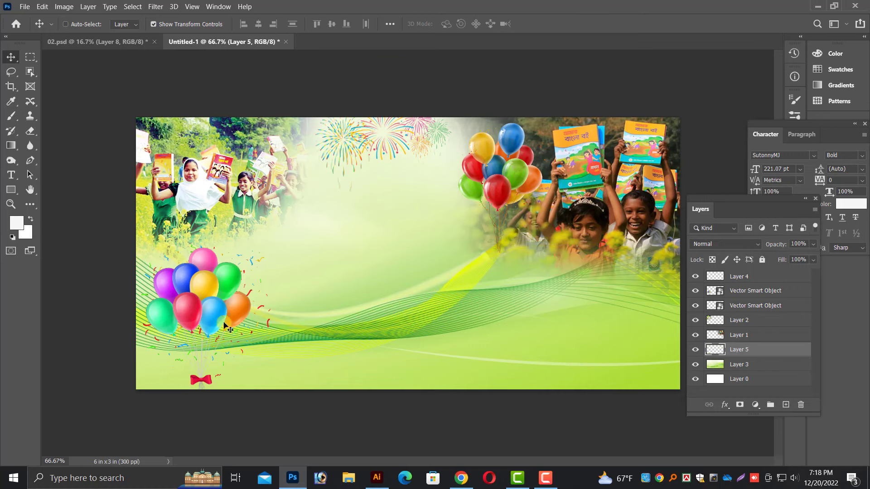
Step: Sample the green and paint over the lower white curve and wave lines with a 600 px brush
{"action": "left_click", "coordinate": [11, 117]}
{"action": "key", "text": "i"}
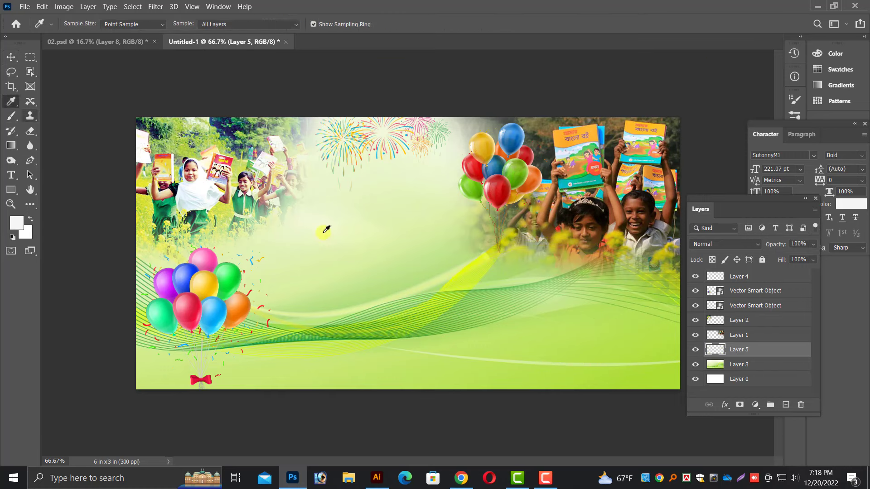
{"action": "right_click", "coordinate": [11, 116]}
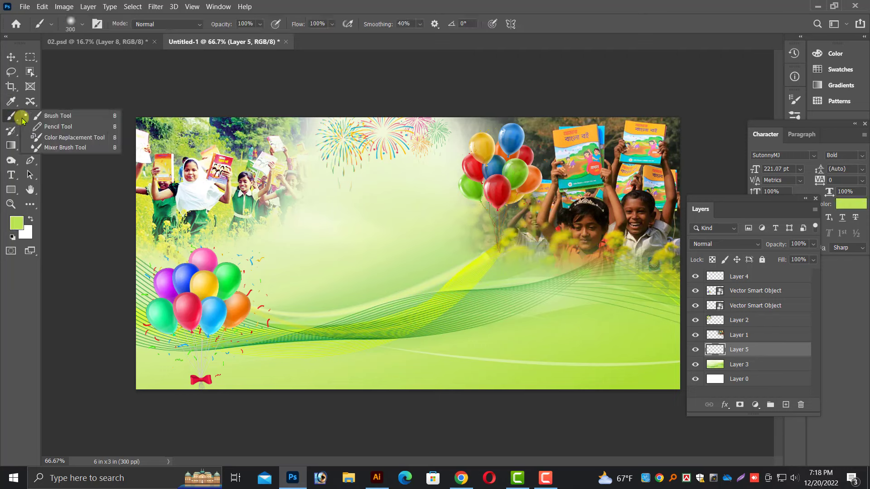
{"action": "left_click", "coordinate": [41, 118]}
{"action": "left_click_drag", "start_coordinate": [518, 351], "coordinate": [385, 423]}
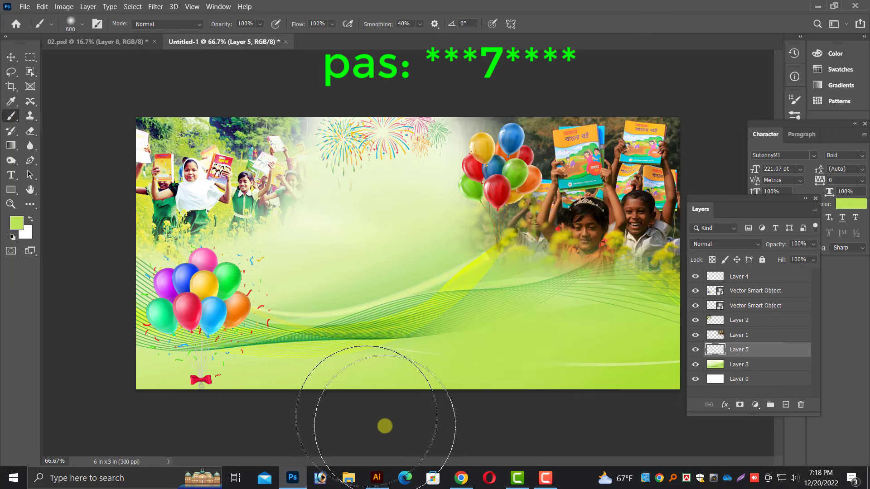
{"action": "key", "text": "bracketright"}
{"action": "key", "text": "bracketright"}
{"action": "mouse_move", "coordinate": [339, 404]}
{"action": "left_mouse_down"}
{"action": "mouse_move", "coordinate": [666, 404]}
{"action": "mouse_move", "coordinate": [482, 409]}
{"action": "mouse_move", "coordinate": [348, 382]}
{"action": "left_mouse_up"}
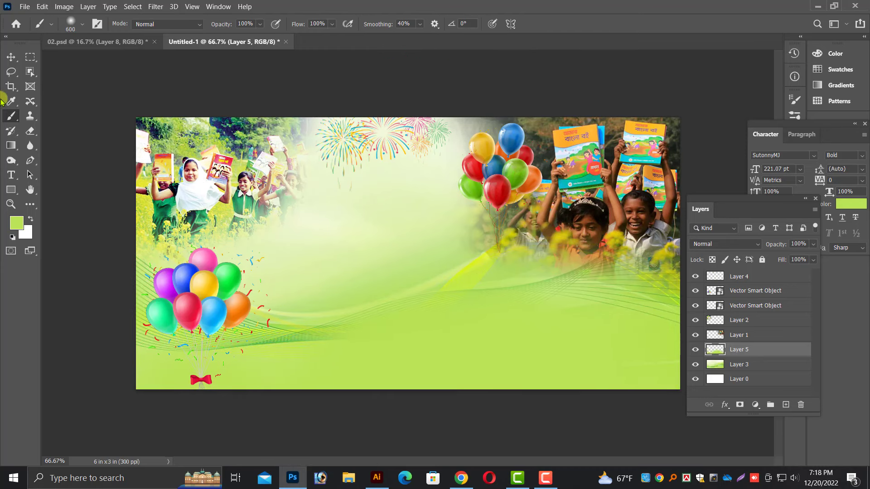
{"action": "left_click", "coordinate": [11, 56]}
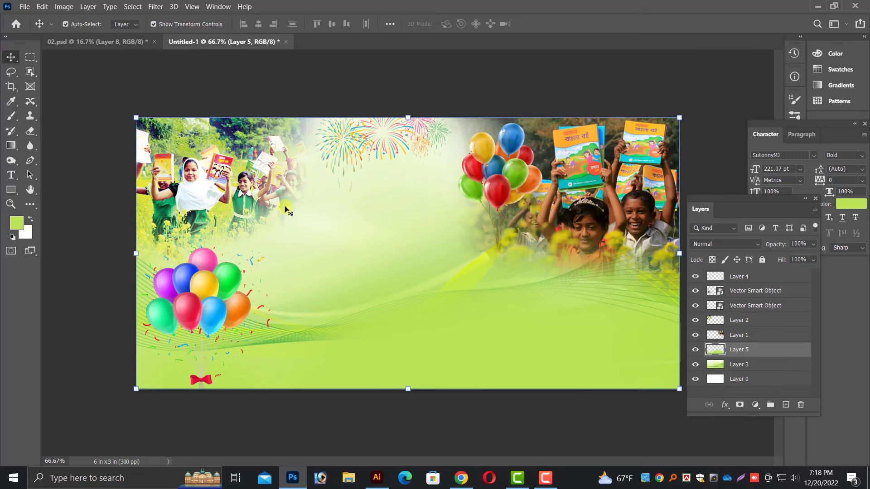
Step: Crop the banner to its full canvas with Select All and Image > Crop, then deselect
{"action": "key", "text": "ctrl+a"}
{"action": "left_click", "coordinate": [64, 7]}
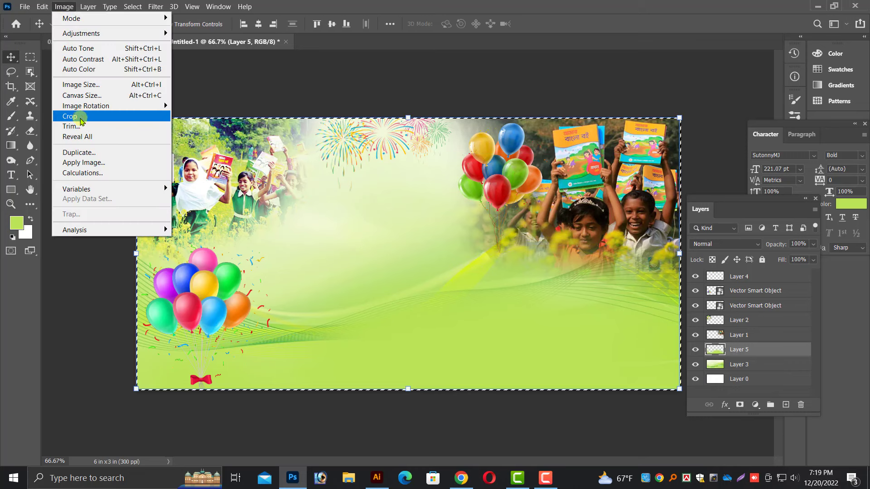
{"action": "left_click", "coordinate": [85, 116]}
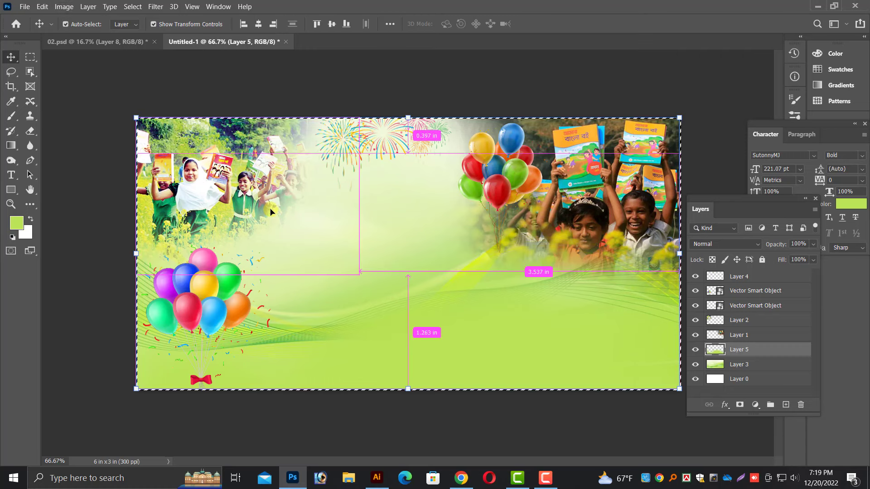
{"action": "key", "text": "ctrl+d"}
Step: Save the banner to the Desktop as layered TIFF bc.tif, accepting TIFF options and layers warning
{"action": "key", "text": "ctrl+s"}
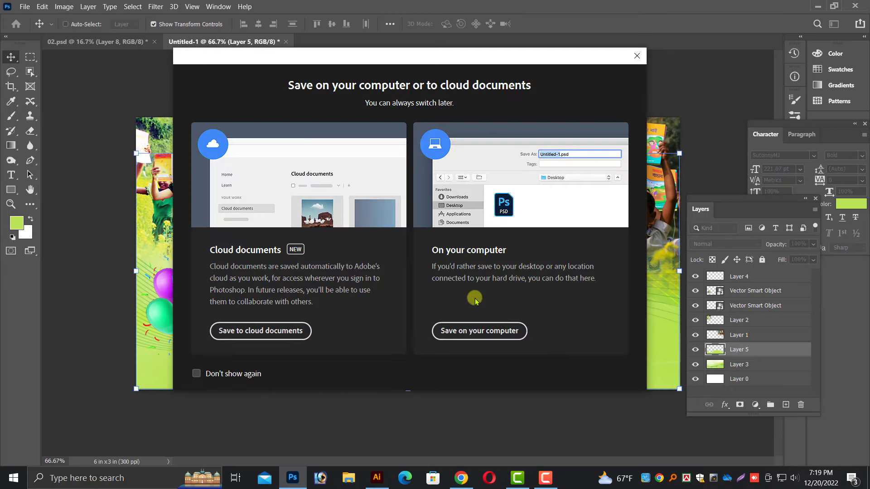
{"action": "left_click", "coordinate": [502, 330]}
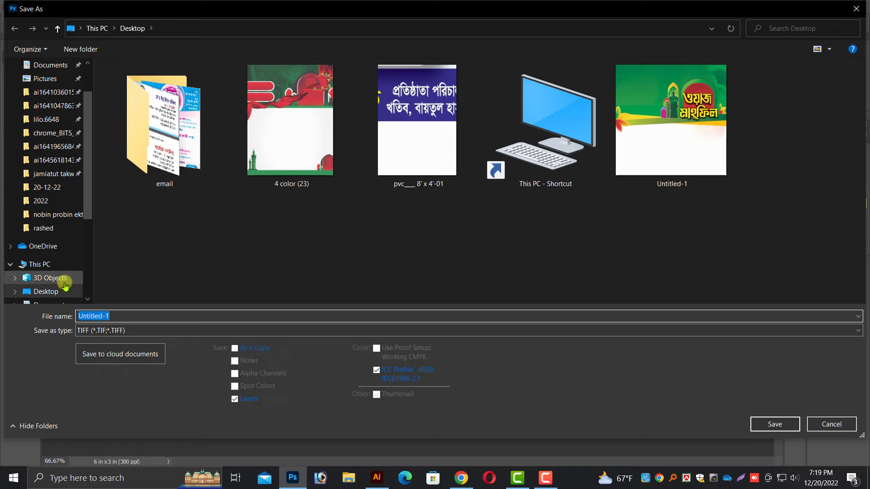
{"action": "left_click", "coordinate": [56, 295]}
{"action": "scroll", "coordinate": [31, 253], "scroll_direction": "down", "scroll_amount": 2}
{"action": "scroll", "coordinate": [36, 190], "scroll_direction": "down", "scroll_amount": 1}
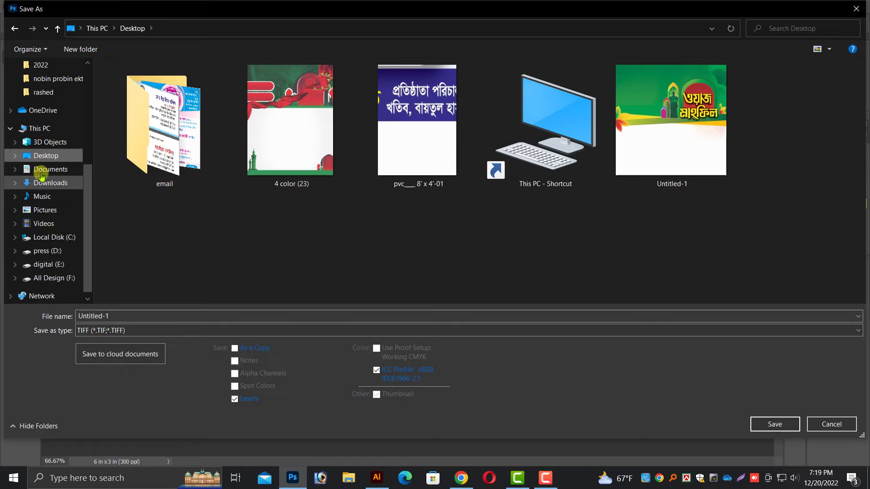
{"action": "left_click", "coordinate": [49, 156]}
{"action": "left_click", "coordinate": [117, 315]}
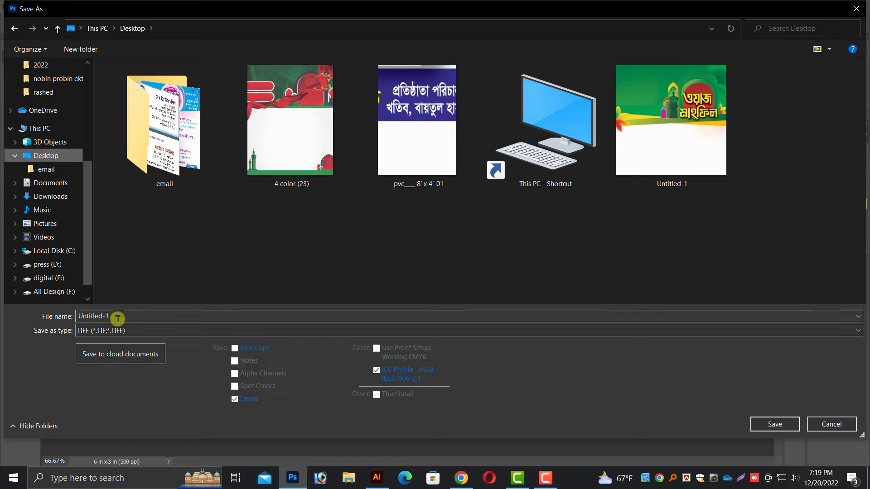
{"action": "type", "text": "bnew"}
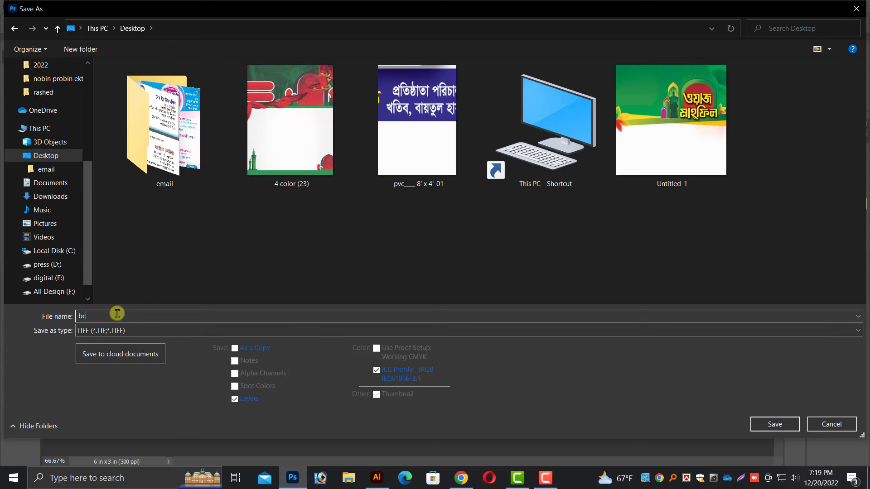
{"action": "key", "text": "Return"}
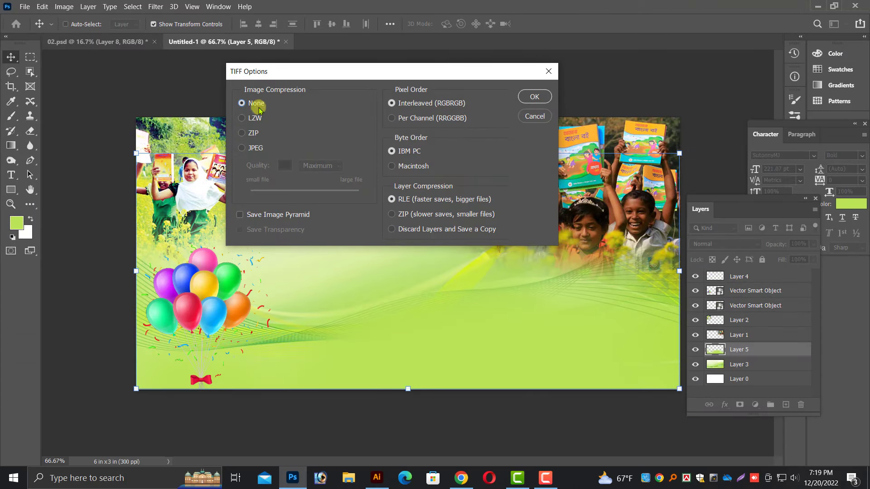
{"action": "left_click", "coordinate": [524, 104]}
{"action": "left_click", "coordinate": [401, 191]}
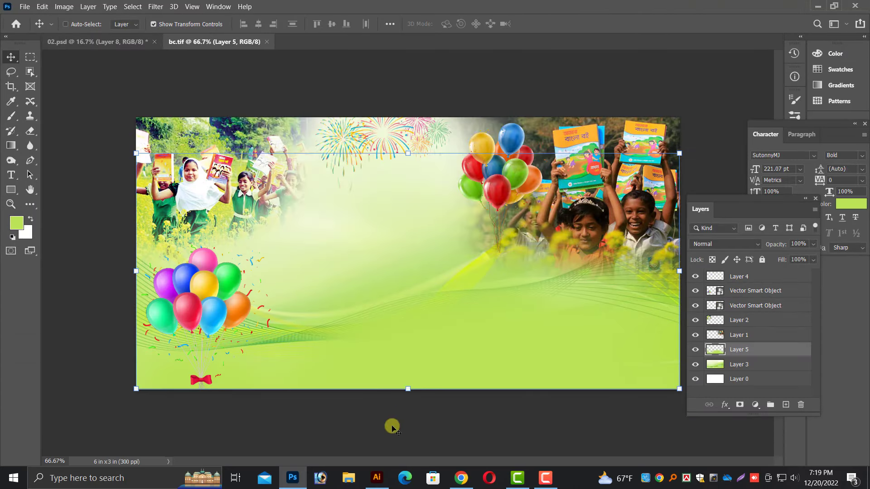
{"action": "left_click", "coordinate": [377, 477]}
Step: Open bc.tif from the Desktop with default TIFF import options and move the image above the artboard
{"action": "left_click", "coordinate": [55, 8]}
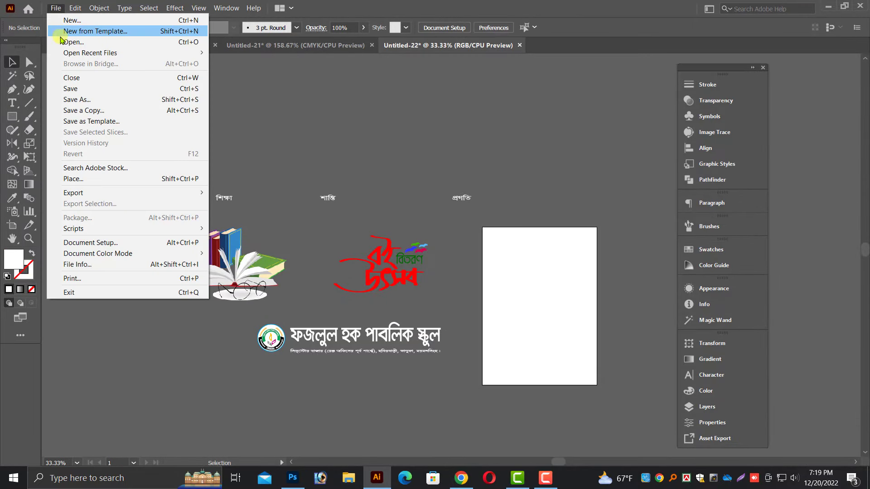
{"action": "left_click", "coordinate": [68, 39]}
{"action": "left_click", "coordinate": [72, 237]}
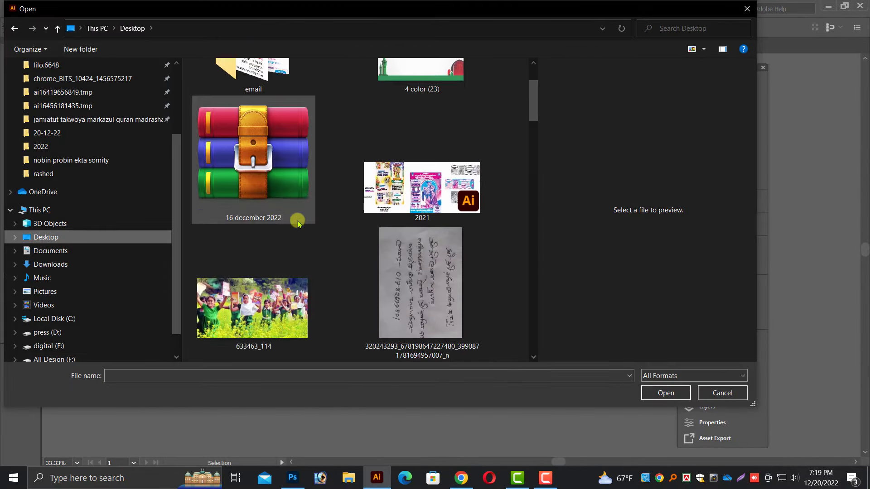
{"action": "scroll", "coordinate": [297, 218], "scroll_direction": "down", "scroll_amount": 5}
{"action": "left_click", "coordinate": [256, 281]}
{"action": "left_click", "coordinate": [651, 384]}
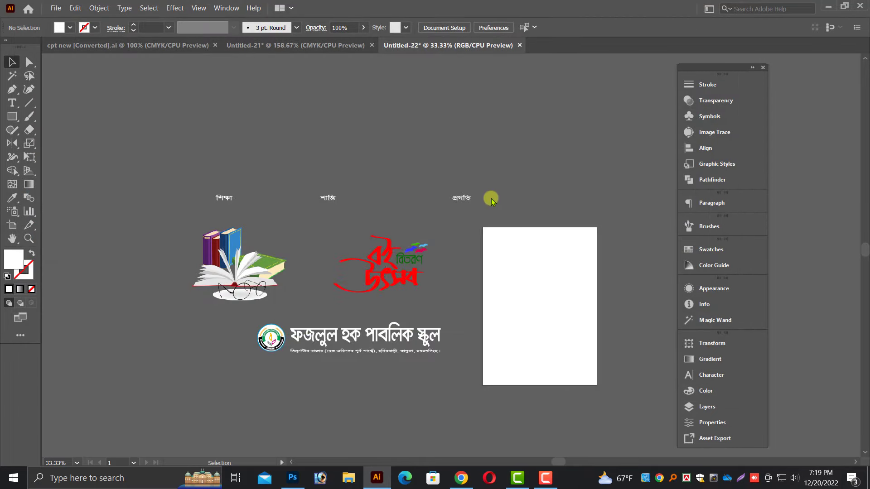
{"action": "left_click", "coordinate": [409, 360]}
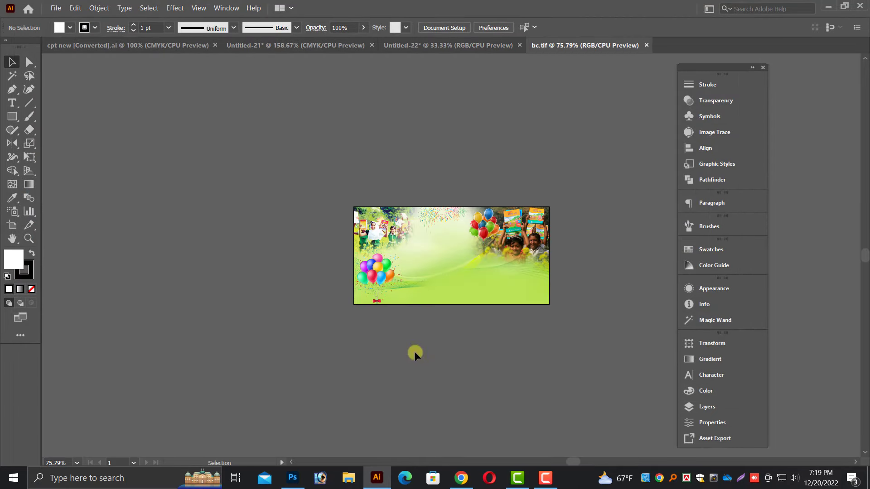
{"action": "scroll", "coordinate": [521, 349], "scroll_direction": "up", "scroll_amount": 3}
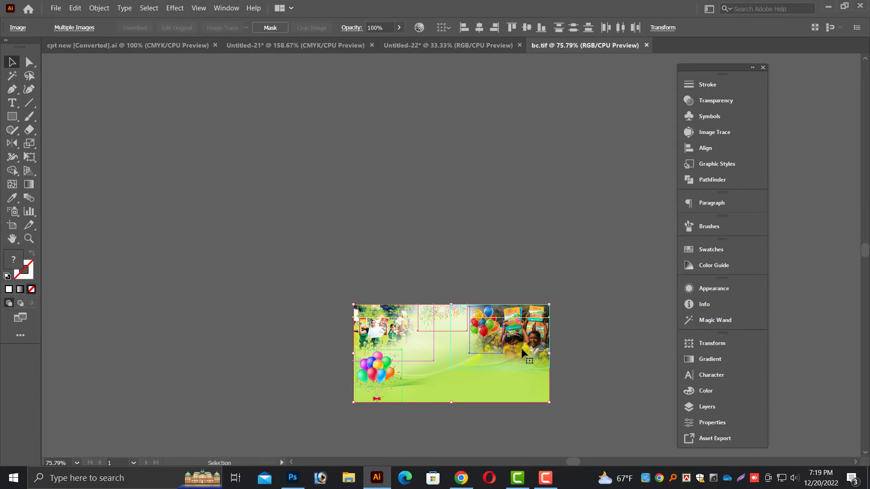
{"action": "left_click_drag", "start_coordinate": [513, 399], "coordinate": [500, 226]}
{"action": "left_click", "coordinate": [520, 310]}
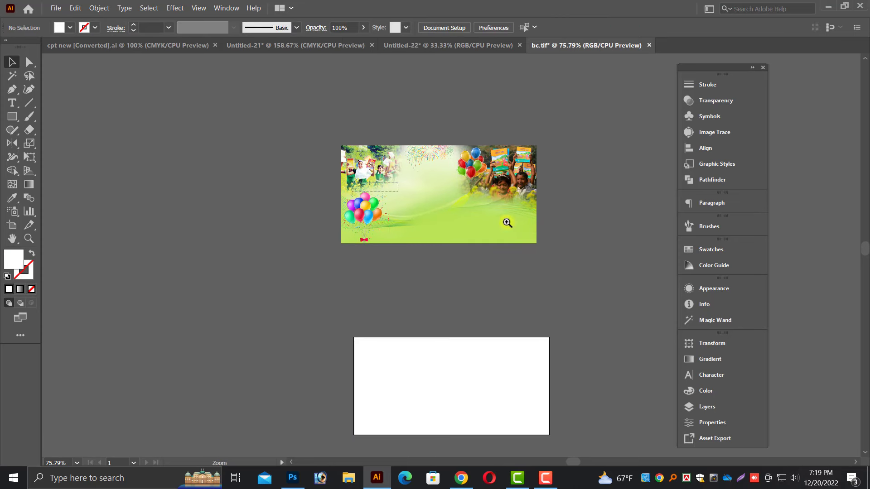
{"action": "scroll", "coordinate": [505, 224], "scroll_direction": "up", "scroll_amount": 3}
Step: Take all the festival artwork from Untitled-22, then close that document without saving
{"action": "left_click_drag", "start_coordinate": [555, 265], "coordinate": [492, 247]}
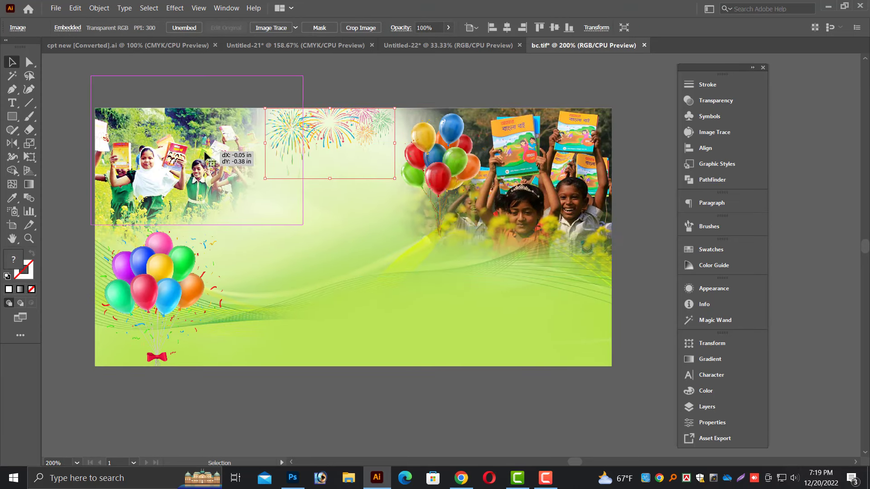
{"action": "left_click", "coordinate": [390, 80]}
{"action": "left_click", "coordinate": [390, 46]}
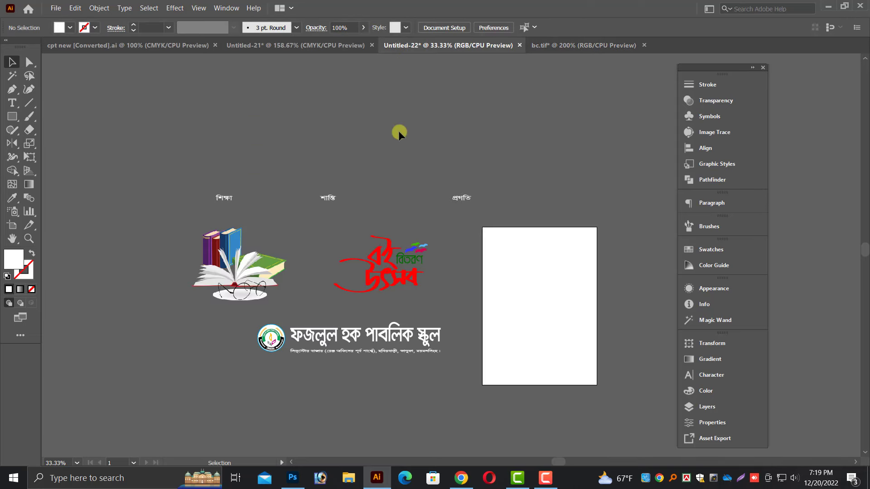
{"action": "key", "text": "ctrl+a"}
{"action": "key", "text": "Delete"}
{"action": "key", "text": "ctrl+w"}
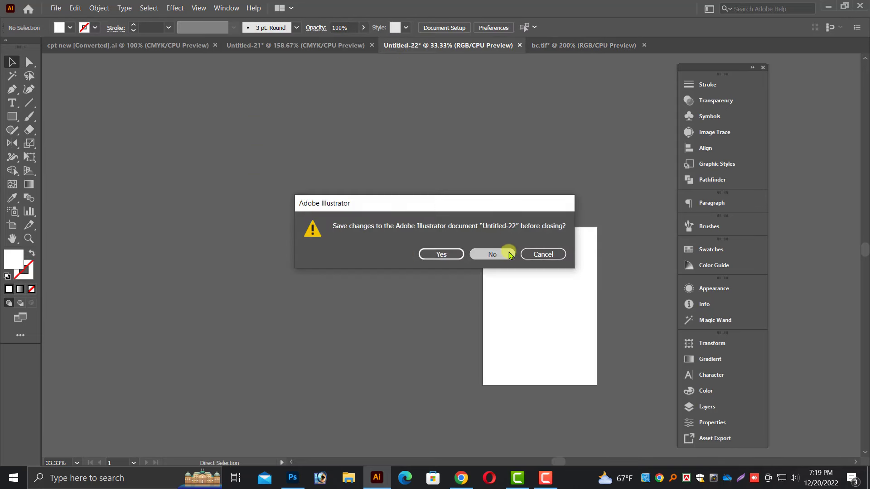
{"action": "left_click", "coordinate": [499, 252]}
Step: Paste the festival artwork into bc.tif and scale it down to about 4.9 × 2.8 in
{"action": "key", "text": "ctrl+v"}
{"action": "key", "text": "ctrl+minus"}
{"action": "key", "text": "ctrl+minus"}
{"action": "key", "text": "ctrl+minus"}
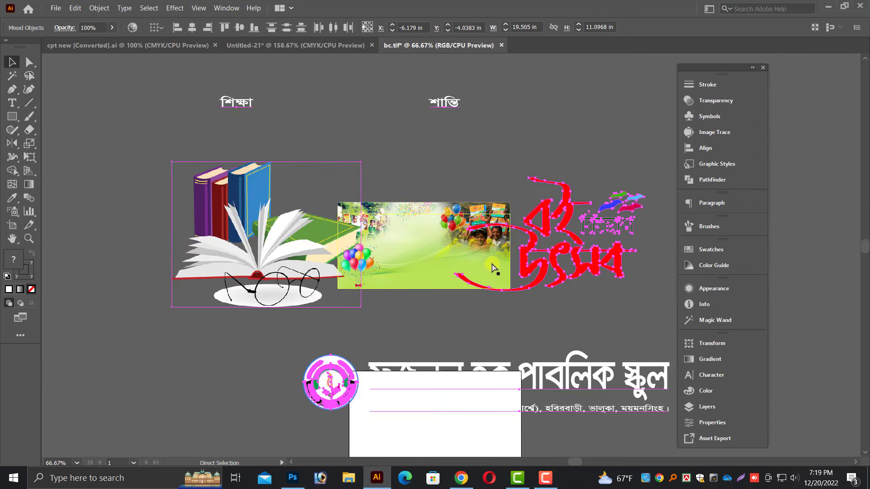
{"action": "left_click_drag", "start_coordinate": [449, 98], "coordinate": [453, 206]}
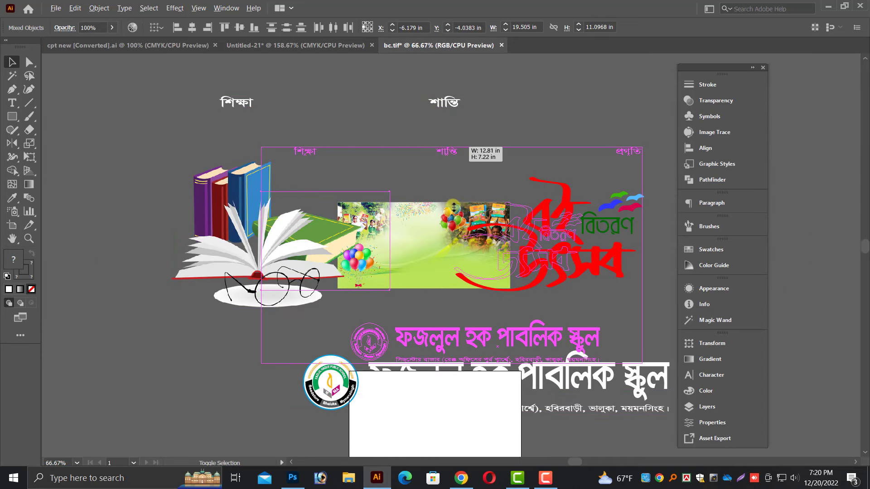
{"action": "left_click_drag", "start_coordinate": [496, 275], "coordinate": [498, 272]}
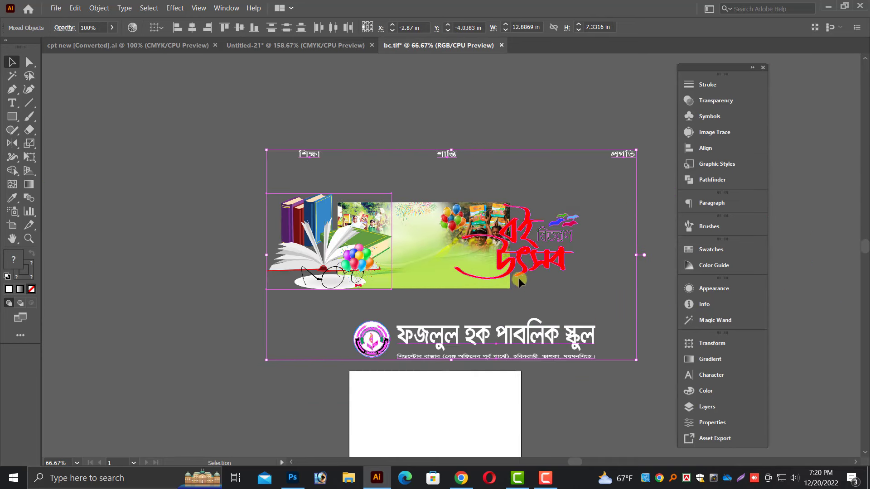
{"action": "left_click_drag", "start_coordinate": [630, 256], "coordinate": [257, 327]}
Step: Move the red title logo onto the banner and centre it near the top
{"action": "left_click", "coordinate": [189, 309]}
{"action": "left_click_drag", "start_coordinate": [132, 225], "coordinate": [346, 196]}
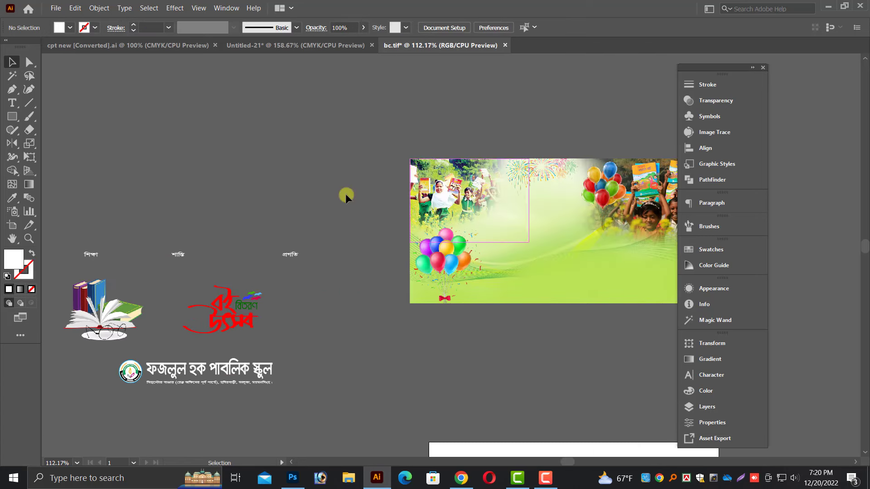
{"action": "mouse_move", "coordinate": [244, 313]}
{"action": "left_mouse_down"}
{"action": "mouse_move", "coordinate": [281, 313]}
{"action": "mouse_move", "coordinate": [557, 218]}
{"action": "left_mouse_up"}
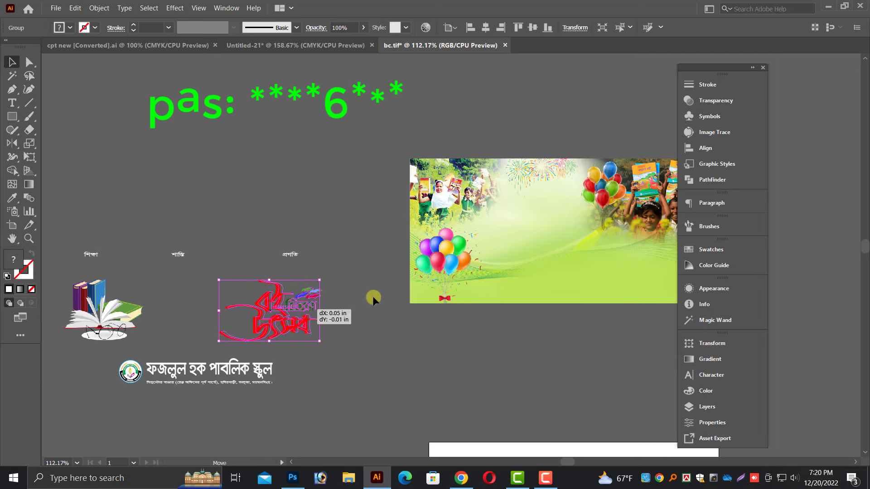
{"action": "key", "text": "ctrl+equal"}
{"action": "key", "text": "ctrl+equal"}
{"action": "key", "text": "ctrl+equal"}
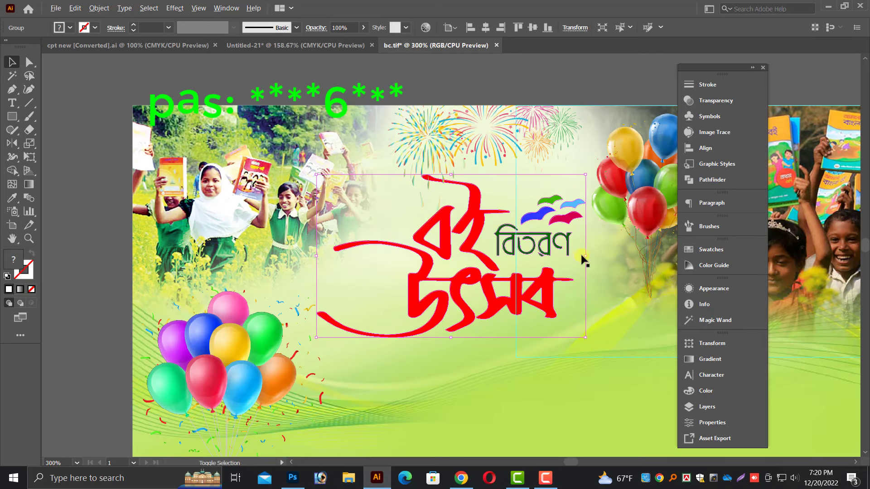
{"action": "left_click_drag", "start_coordinate": [472, 221], "coordinate": [484, 220]}
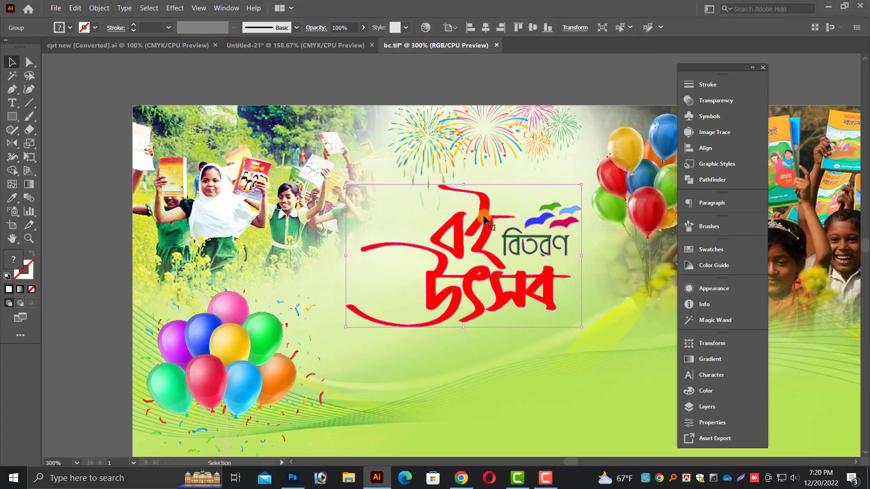
{"action": "key", "text": "ctrl+minus"}
{"action": "key", "text": "ctrl+minus"}
{"action": "key", "text": "ctrl+minus"}
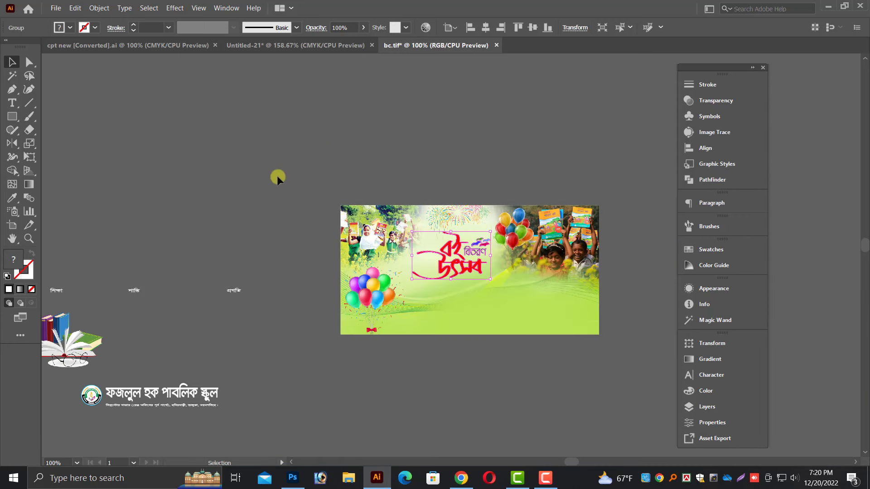
Step: Place the book illustration on the banner below the title and shrink it
{"action": "left_click_drag", "start_coordinate": [156, 345], "coordinate": [426, 274]}
{"action": "key", "text": "ctrl+equal"}
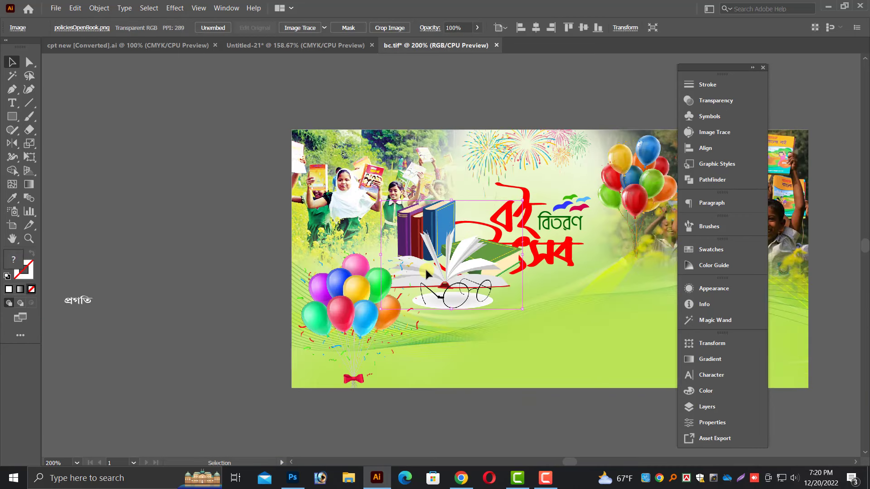
{"action": "left_click_drag", "start_coordinate": [453, 357], "coordinate": [462, 429]}
{"action": "left_click_drag", "start_coordinate": [528, 281], "coordinate": [506, 309]}
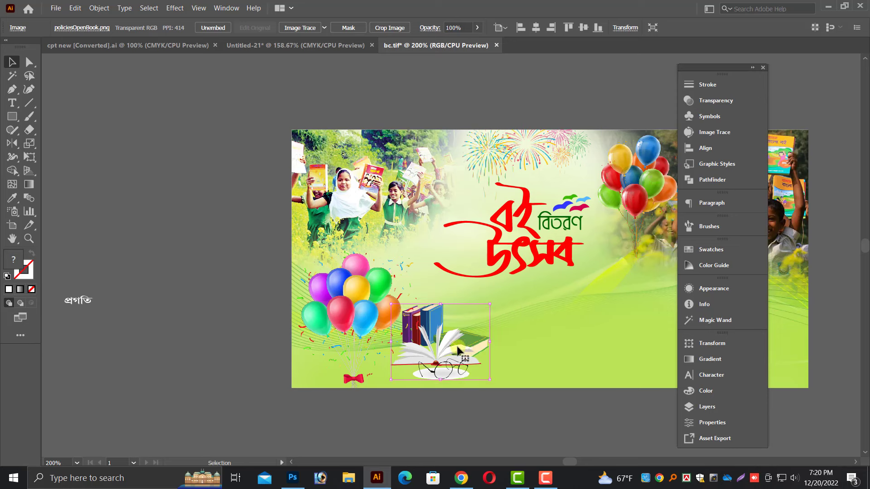
{"action": "left_click", "coordinate": [436, 417]}
{"action": "scroll", "coordinate": [365, 393], "scroll_direction": "right", "scroll_amount": 5}
{"action": "scroll", "coordinate": [491, 300], "scroll_direction": "up", "scroll_amount": 1}
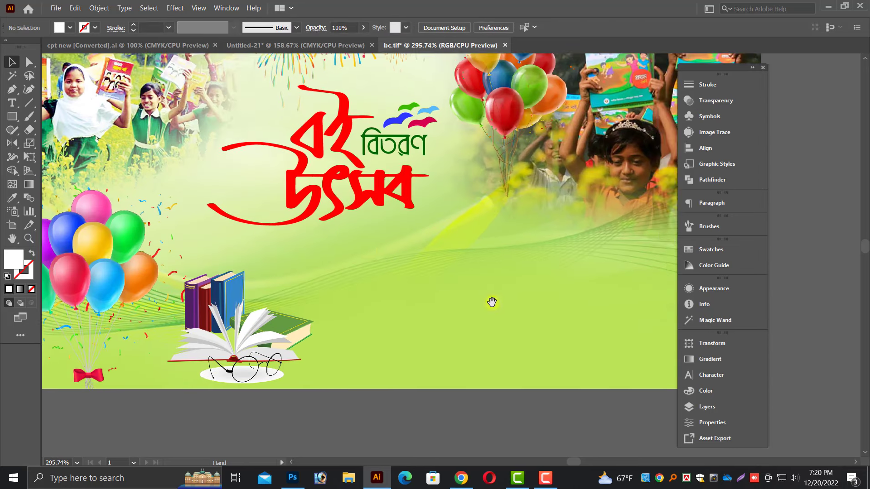
{"action": "scroll", "coordinate": [418, 311], "scroll_direction": "up", "scroll_amount": 1}
{"action": "scroll", "coordinate": [417, 299], "scroll_direction": "up", "scroll_amount": 1}
Step: Nudge the title slightly left and down, then shift the books up-right and enlarge them a little
{"action": "left_click", "coordinate": [418, 253]}
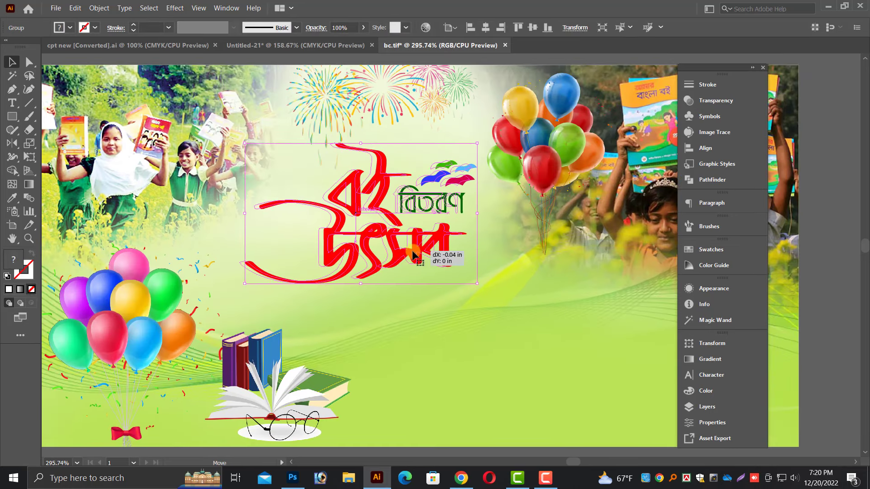
{"action": "left_click_drag", "start_coordinate": [417, 254], "coordinate": [415, 259]}
{"action": "scroll", "coordinate": [320, 358], "scroll_direction": "down", "scroll_amount": 1}
{"action": "scroll", "coordinate": [320, 358], "scroll_direction": "down", "scroll_amount": 3}
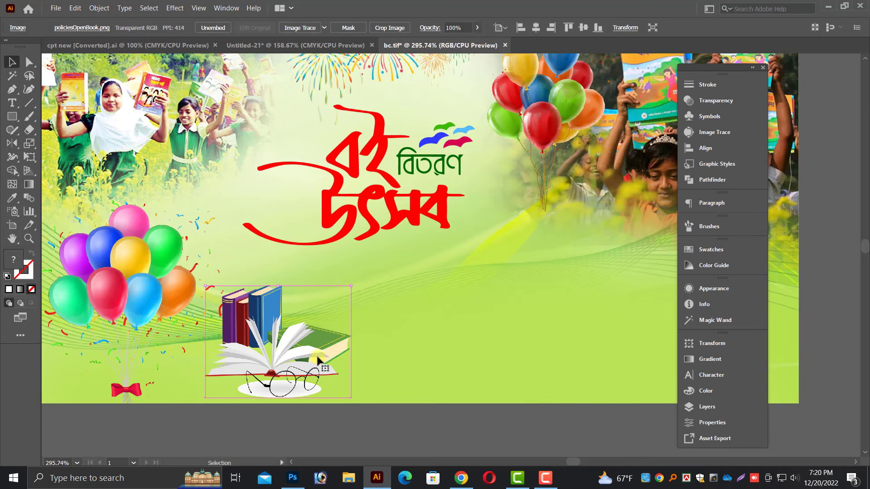
{"action": "left_click_drag", "start_coordinate": [325, 333], "coordinate": [332, 327]}
{"action": "left_click_drag", "start_coordinate": [359, 281], "coordinate": [382, 263]}
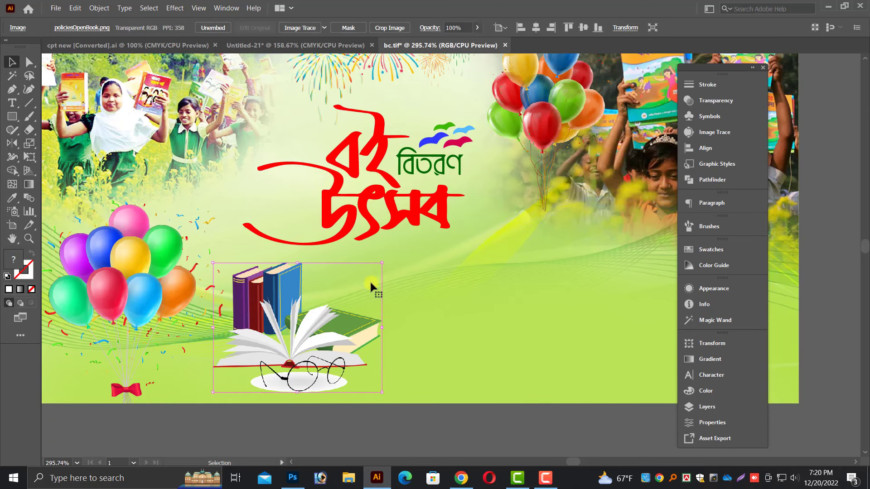
Step: Zoom in closer on the title and select the whole red title logo group
{"action": "scroll", "coordinate": [401, 209], "scroll_direction": "up", "scroll_amount": 2}
{"action": "left_click", "coordinate": [403, 203]}
{"action": "scroll", "coordinate": [431, 159], "scroll_direction": "up", "scroll_amount": 2}
{"action": "scroll", "coordinate": [456, 108], "scroll_direction": "up", "scroll_amount": 2}
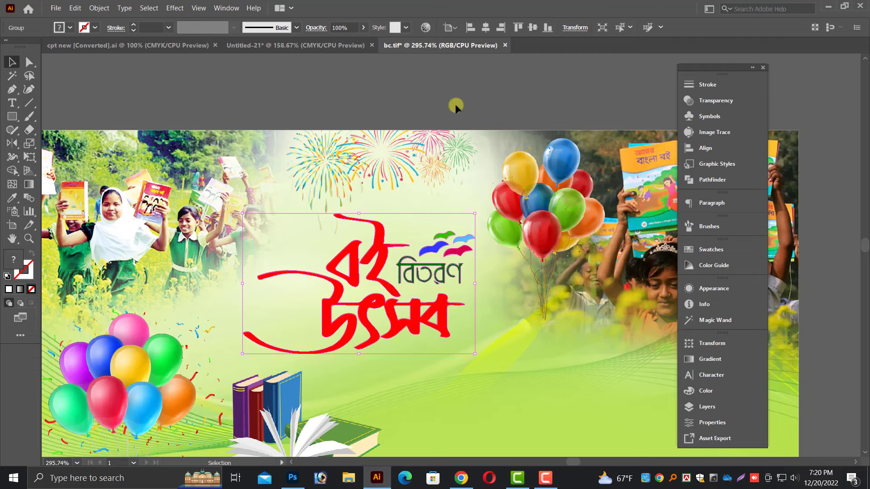
{"action": "left_click", "coordinate": [456, 108]}
{"action": "key", "text": "ctrl+1"}
{"action": "scroll", "coordinate": [406, 261], "scroll_direction": "up", "scroll_amount": 5}
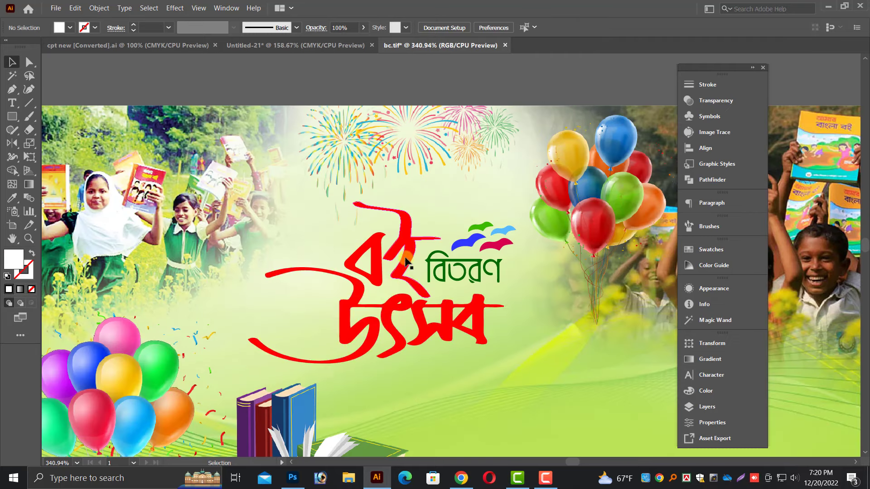
{"action": "left_click", "coordinate": [406, 261]}
{"action": "key", "text": "ctrl"}
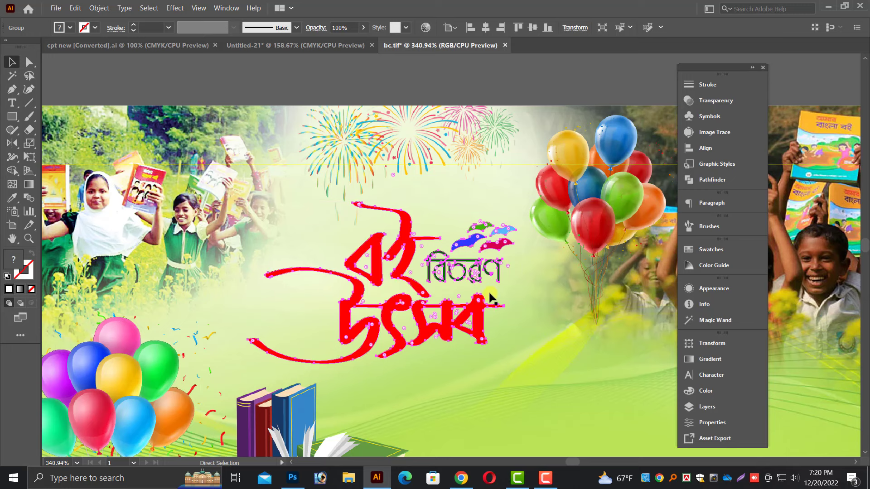
{"action": "key", "text": "ctrl"}
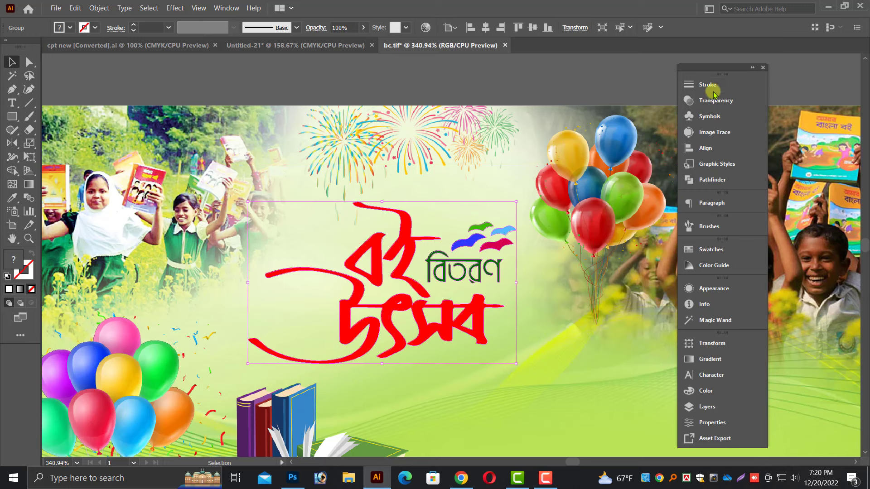
Step: Give the title lettering a 3 pt outline and make its fill and outline white
{"action": "left_click", "coordinate": [708, 85]}
{"action": "type", "text": "3"}
{"action": "key", "text": "Return"}
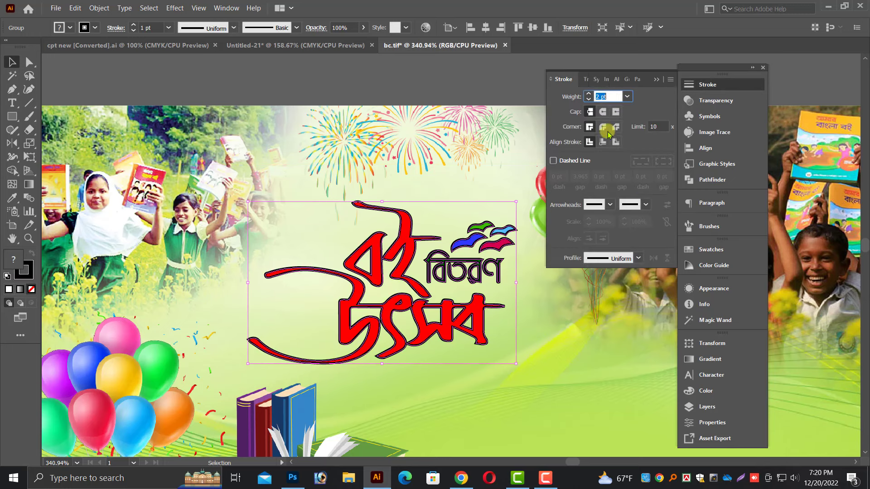
{"action": "left_click", "coordinate": [706, 390]}
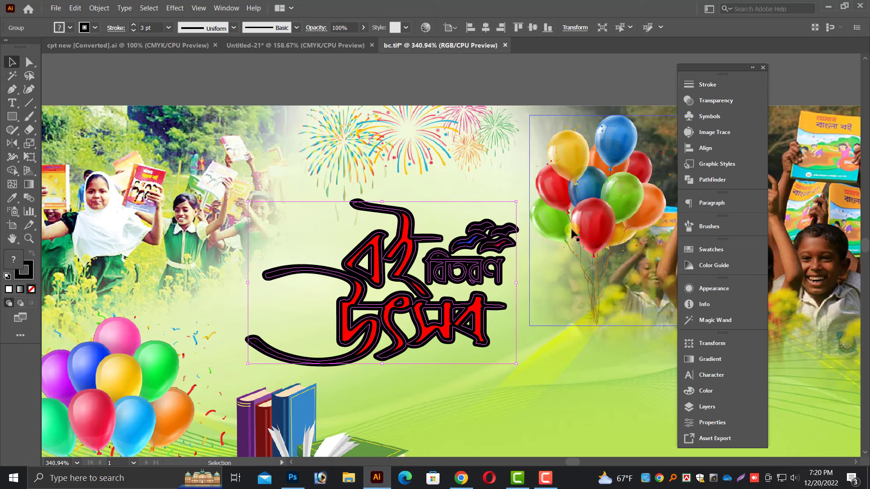
{"action": "left_click", "coordinate": [706, 390]}
{"action": "left_click", "coordinate": [562, 372]}
{"action": "left_click_drag", "start_coordinate": [543, 326], "coordinate": [554, 328]}
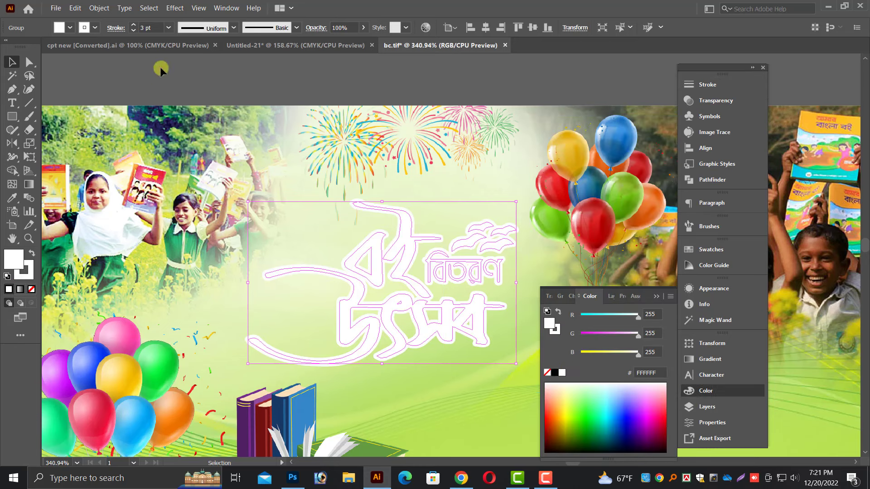
Step: Cancel the Drop Shadow effect, undo back to the red lettering, and zoom out
{"action": "left_click", "coordinate": [175, 8]}
{"action": "mouse_move", "coordinate": [200, 159]}
{"action": "left_click", "coordinate": [328, 149]}
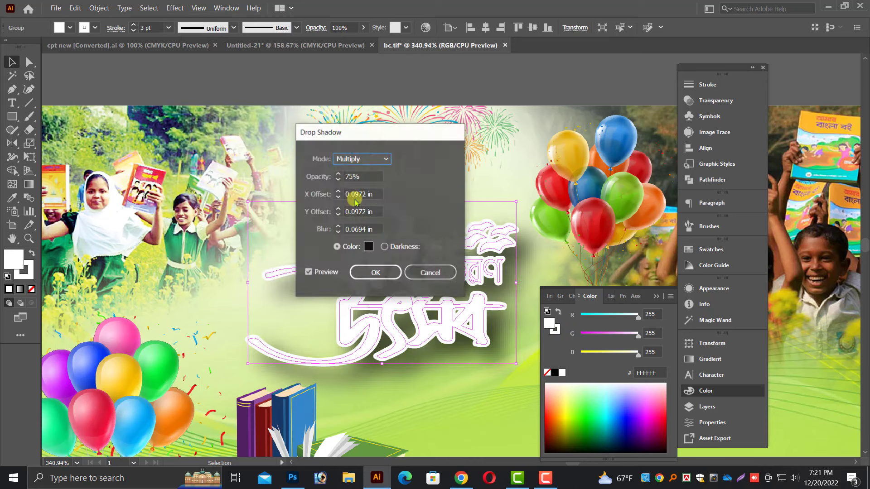
{"action": "left_click", "coordinate": [431, 270]}
{"action": "key", "text": "ctrl+z"}
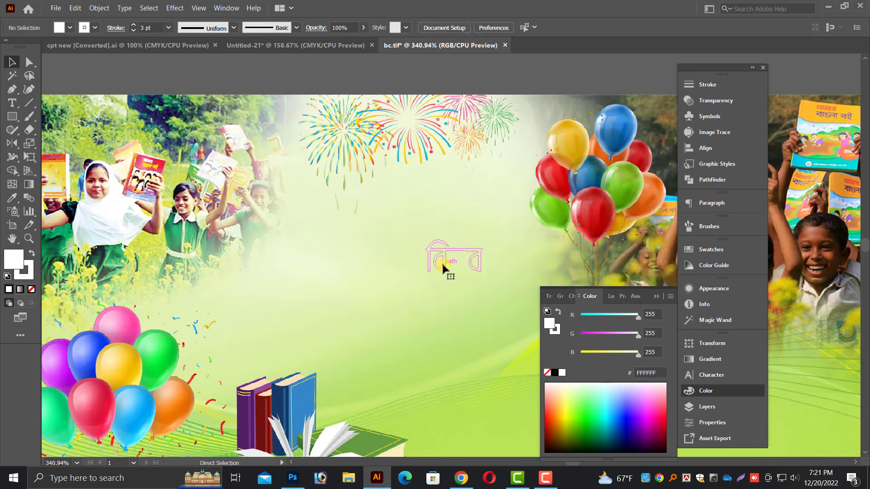
{"action": "key", "text": "ctrl+z"}
{"action": "key", "text": "ctrl+minus"}
{"action": "key", "text": "ctrl+minus"}
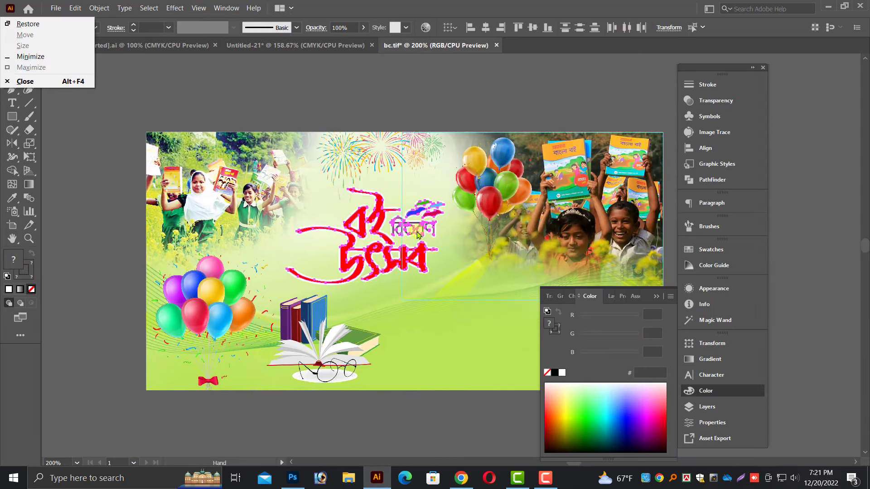
Step: Restore the accidentally deleted lettering and move it above the artboard
{"action": "key", "text": "Delete"}
{"action": "key", "text": "ctrl+z"}
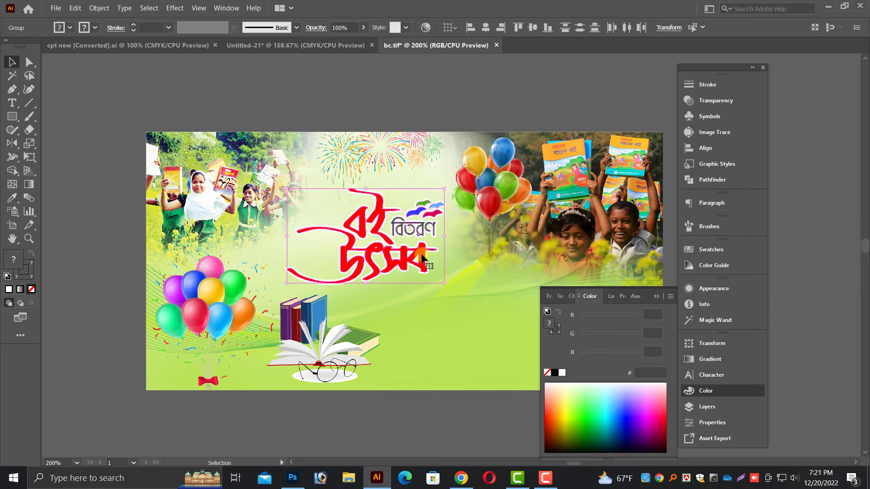
{"action": "scroll", "coordinate": [421, 258], "scroll_direction": "up", "scroll_amount": 3}
{"action": "left_click_drag", "start_coordinate": [435, 338], "coordinate": [412, 144]}
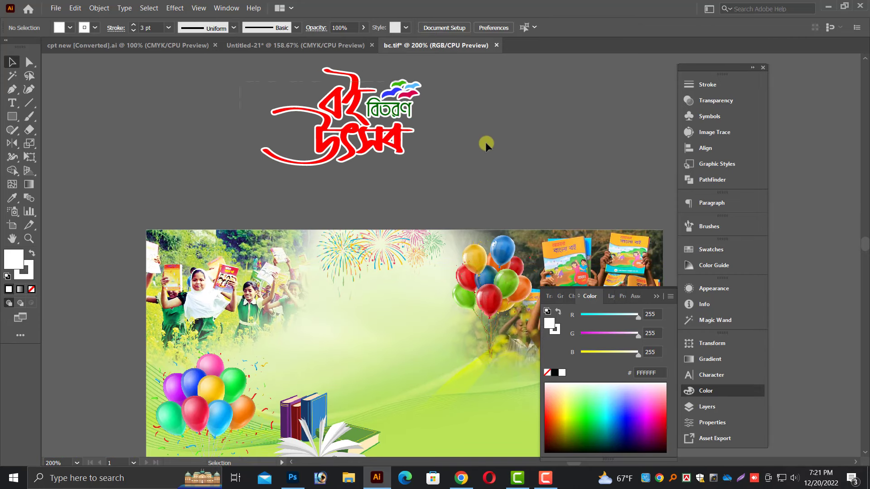
{"action": "scroll", "coordinate": [462, 227], "scroll_direction": "up", "scroll_amount": 5}
Step: Scale the red lettering group up about 2.5 times
{"action": "left_click", "coordinate": [424, 296]}
{"action": "left_click", "coordinate": [381, 243]}
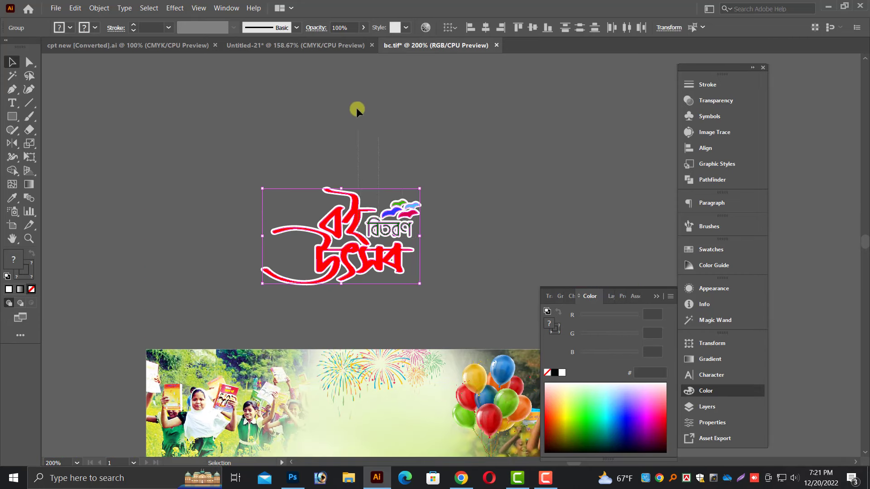
{"action": "mouse_move", "coordinate": [233, 149]}
{"action": "left_mouse_down"}
{"action": "mouse_move", "coordinate": [421, 236]}
{"action": "mouse_move", "coordinate": [665, 236]}
{"action": "left_mouse_up"}
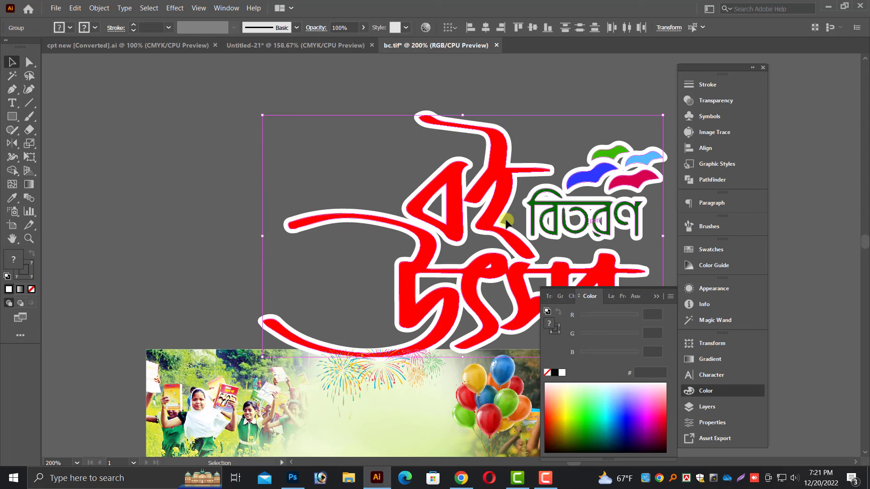
{"action": "left_click_drag", "start_coordinate": [499, 190], "coordinate": [370, 140]}
Step: Simplify the lettering paths and ungroup them
{"action": "right_click", "coordinate": [528, 157]}
{"action": "left_click", "coordinate": [561, 217]}
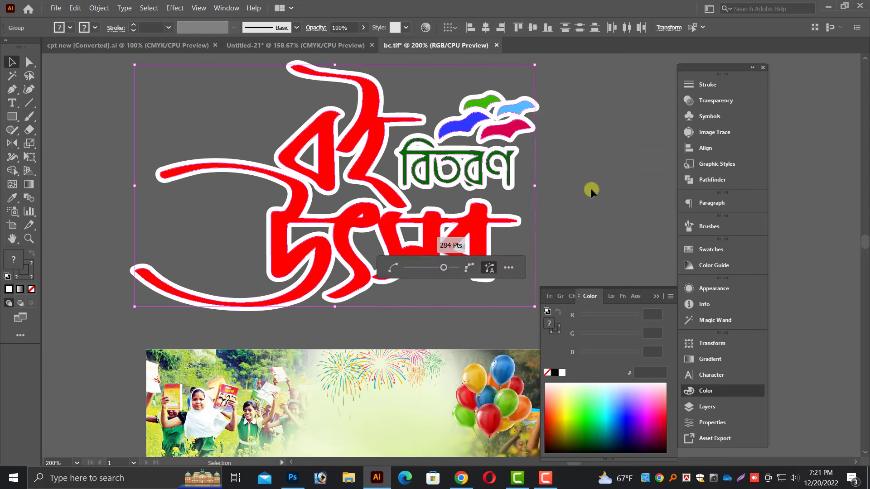
{"action": "left_click", "coordinate": [587, 188]}
{"action": "right_click", "coordinate": [483, 158]}
{"action": "left_click", "coordinate": [531, 241]}
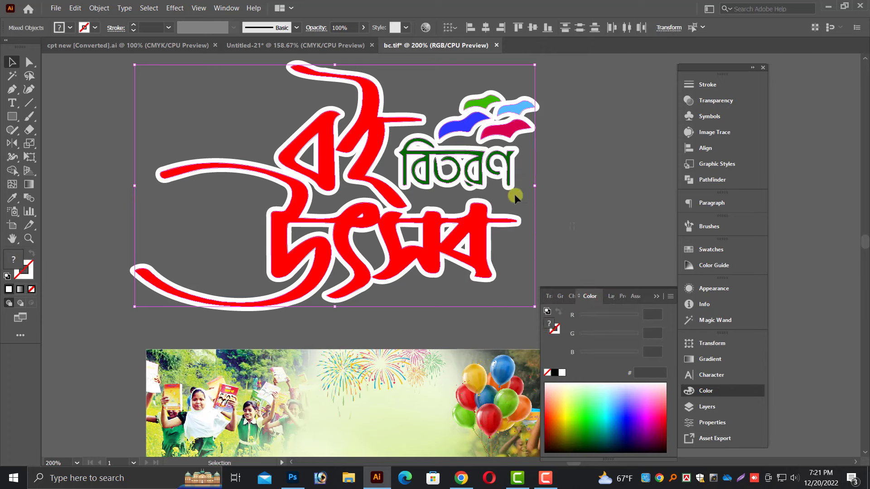
Step: Recolour the green বিতরণ letters, circle and leaf black
{"action": "left_click", "coordinate": [508, 172]}
{"action": "scroll", "coordinate": [461, 219], "scroll_direction": "up", "scroll_amount": 5, "text": "alt"}
{"action": "left_click_drag", "start_coordinate": [572, 207], "coordinate": [148, 294]}
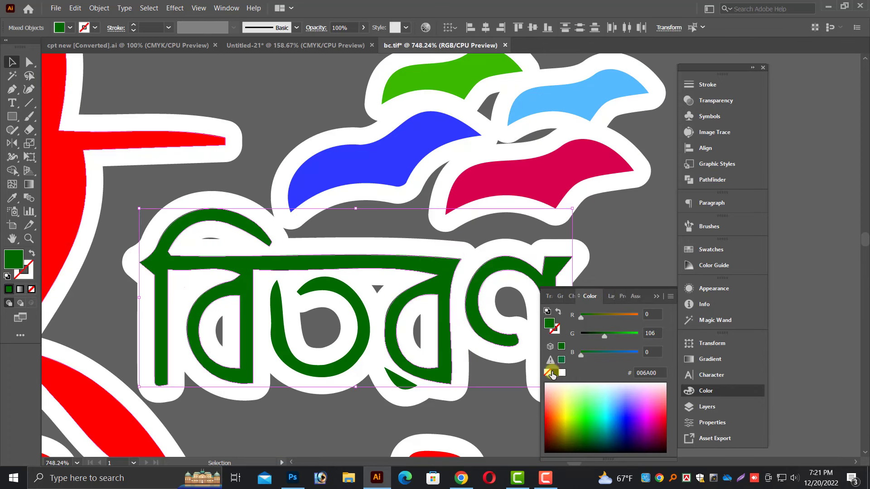
{"action": "left_click", "coordinate": [555, 373]}
{"action": "left_click", "coordinate": [367, 318]}
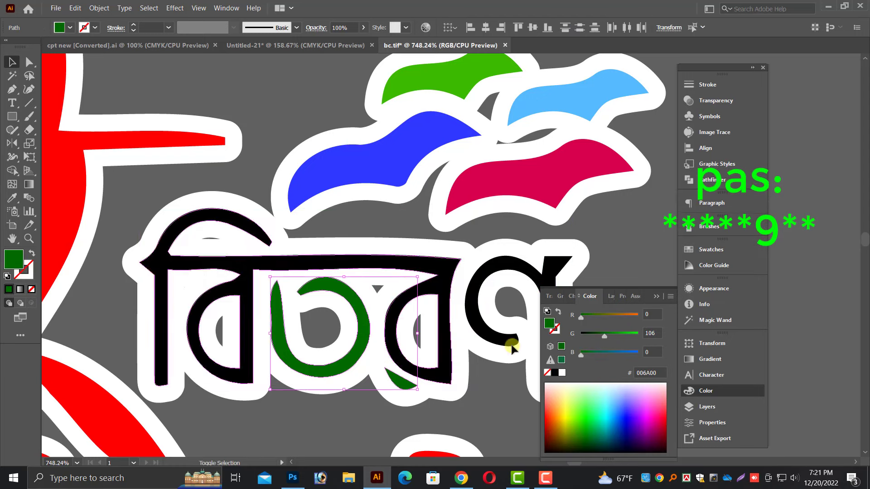
{"action": "left_click", "coordinate": [555, 373]}
{"action": "left_click", "coordinate": [654, 236]}
{"action": "key", "text": "ctrl+minus"}
{"action": "key", "text": "ctrl+minus"}
{"action": "key", "text": "ctrl+minus"}
{"action": "key", "text": "ctrl+minus"}
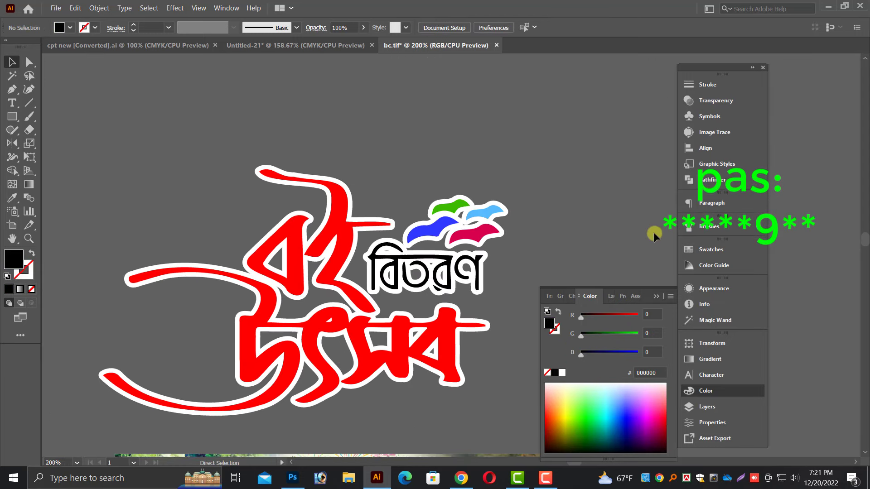
{"action": "key", "text": "ctrl+minus"}
{"action": "left_click", "coordinate": [486, 309]}
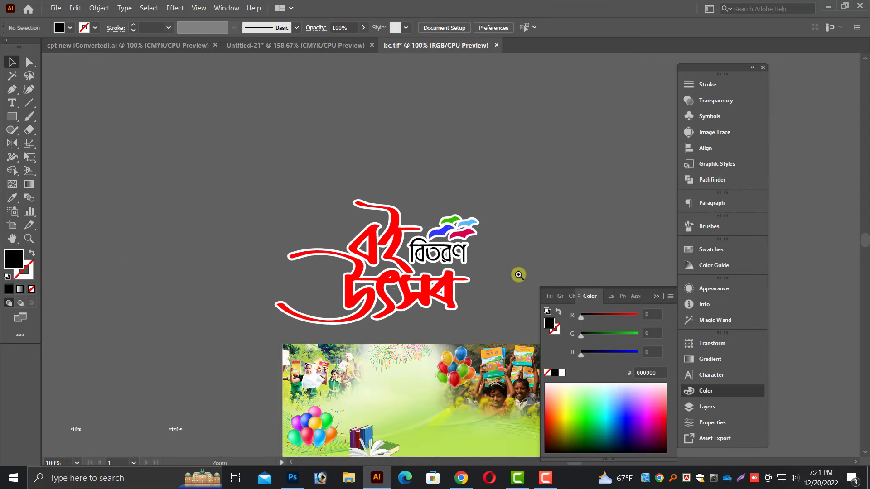
{"action": "scroll", "coordinate": [417, 284], "scroll_direction": "up", "scroll_amount": 3}
Step: Hide the red উৎসব fill and give the white backing a 40% opacity drop shadow
{"action": "left_click", "coordinate": [443, 274]}
{"action": "key", "text": "Delete"}
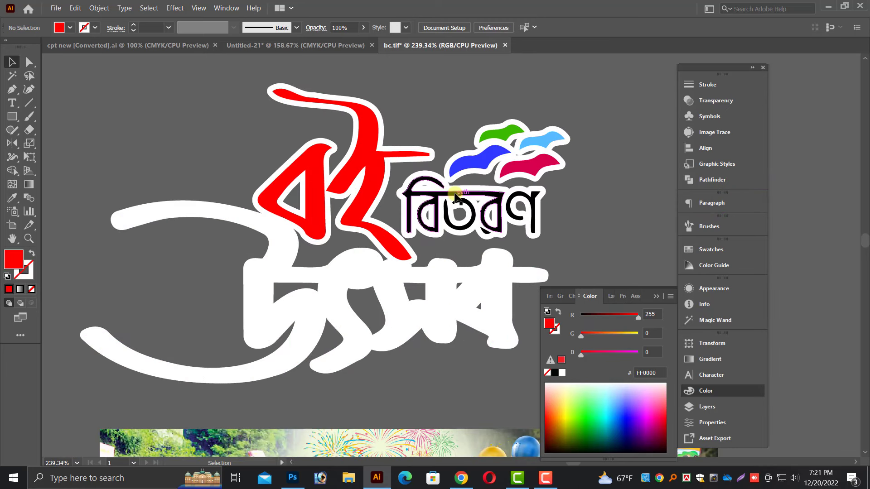
{"action": "left_click", "coordinate": [434, 295]}
{"action": "left_click", "coordinate": [175, 7]}
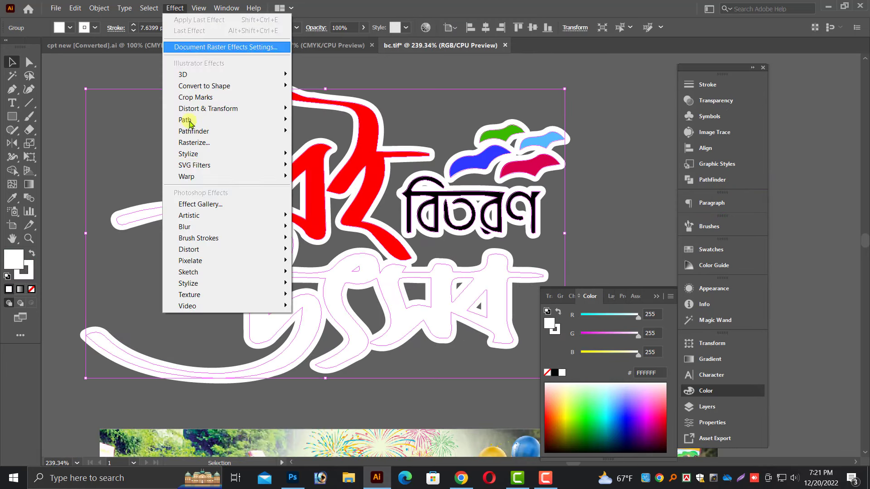
{"action": "mouse_move", "coordinate": [189, 154]}
{"action": "left_click", "coordinate": [317, 154]}
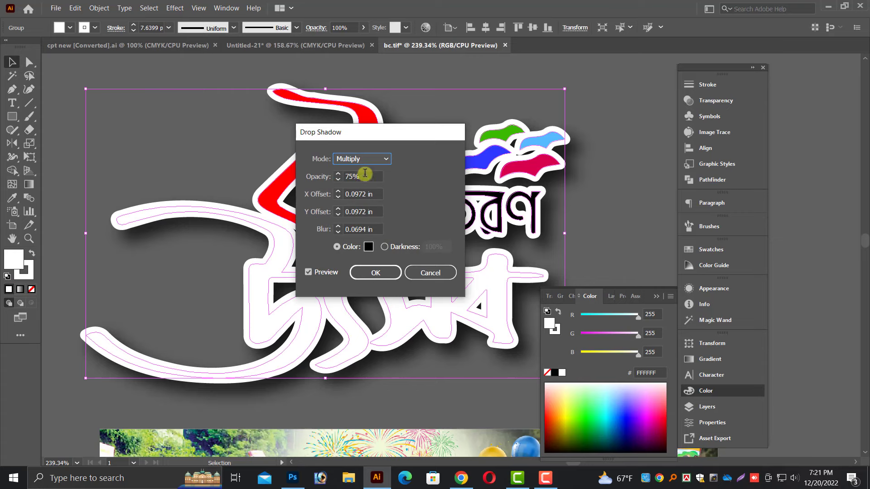
{"action": "left_click", "coordinate": [357, 272]}
{"action": "scroll", "coordinate": [388, 278], "scroll_direction": "down", "scroll_amount": 1}
{"action": "scroll", "coordinate": [388, 278], "scroll_direction": "down", "scroll_amount": 1}
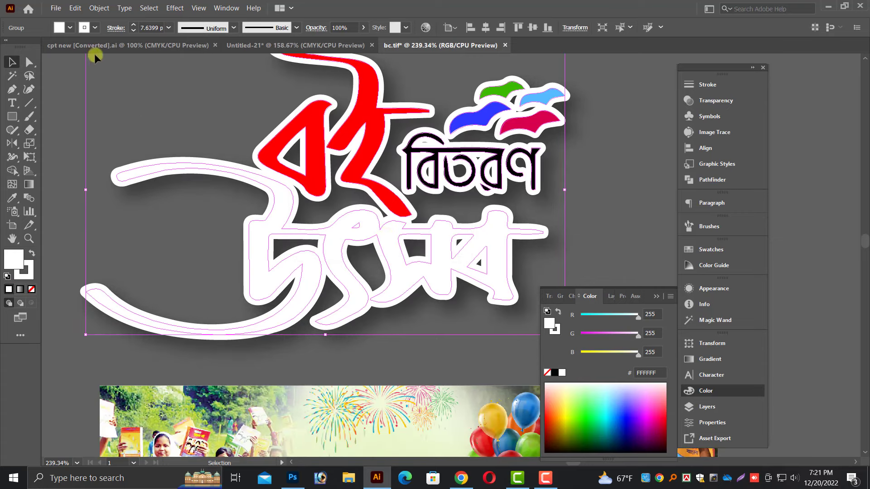
Step: Bring back the hidden red উৎসব fill on the title logo
{"action": "left_click", "coordinate": [105, 8]}
{"action": "left_click", "coordinate": [116, 136]}
{"action": "key", "text": "ctrl+minus"}
{"action": "key", "text": "ctrl+minus"}
{"action": "scroll", "coordinate": [637, 202], "scroll_direction": "down", "scroll_amount": 1}
{"action": "left_click", "coordinate": [622, 214]}
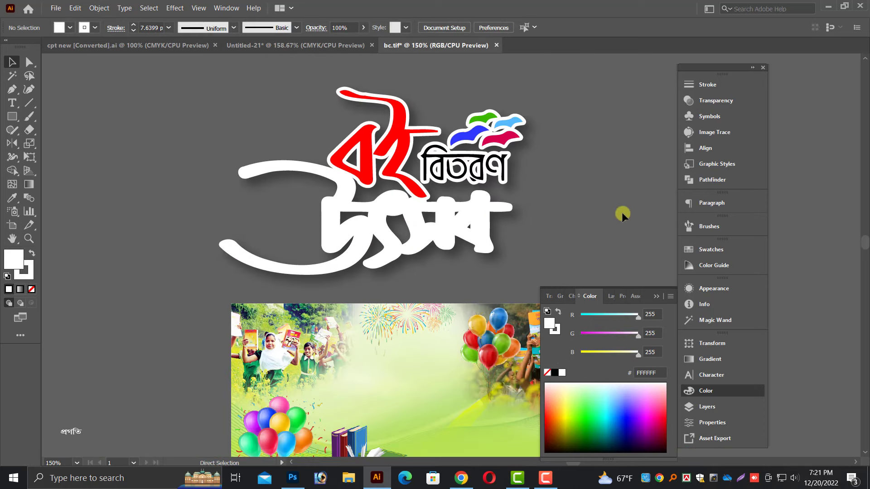
{"action": "key", "text": "ctrl+z"}
{"action": "key", "text": "ctrl+z"}
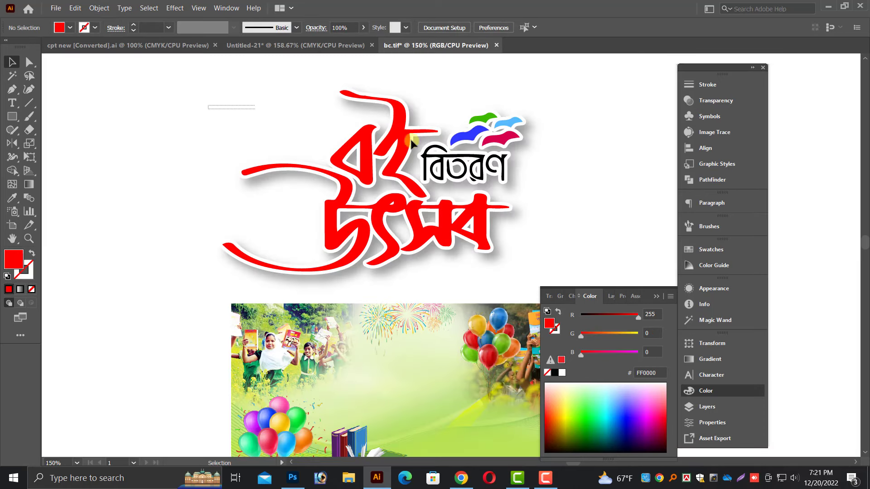
Step: Scale the logo down to about 2.58 in wide and place it on the banner
{"action": "left_click", "coordinate": [411, 143]}
{"action": "scroll", "coordinate": [553, 259], "scroll_direction": "down", "scroll_amount": 1}
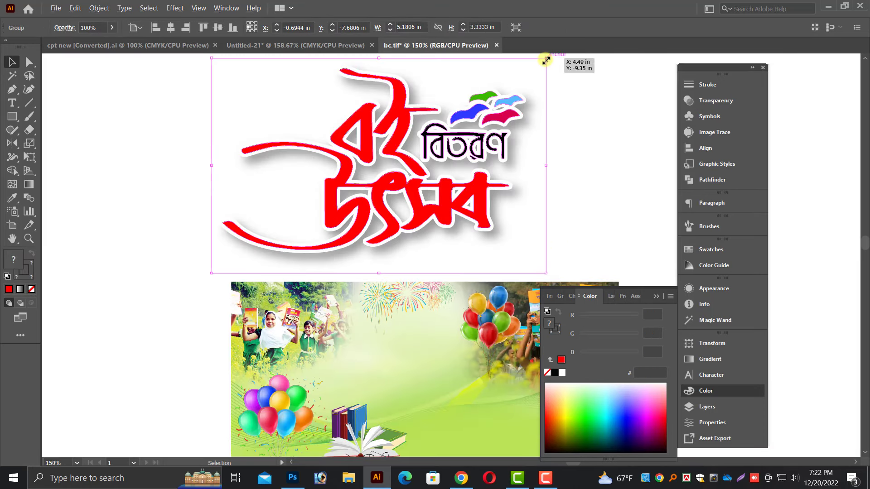
{"action": "left_click_drag", "start_coordinate": [546, 60], "coordinate": [425, 135]}
{"action": "left_click_drag", "start_coordinate": [332, 205], "coordinate": [407, 356]}
{"action": "key", "text": "ctrl+plus"}
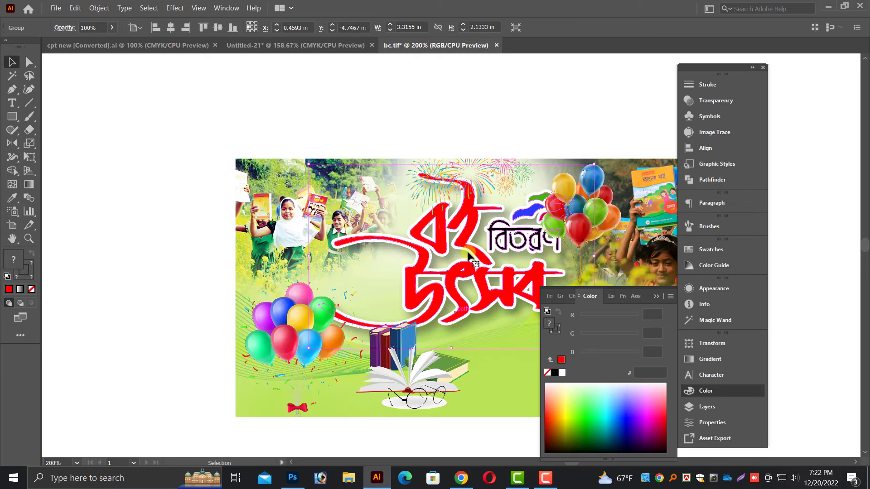
{"action": "left_click_drag", "start_coordinate": [468, 256], "coordinate": [374, 232]}
{"action": "left_click_drag", "start_coordinate": [499, 232], "coordinate": [467, 228]}
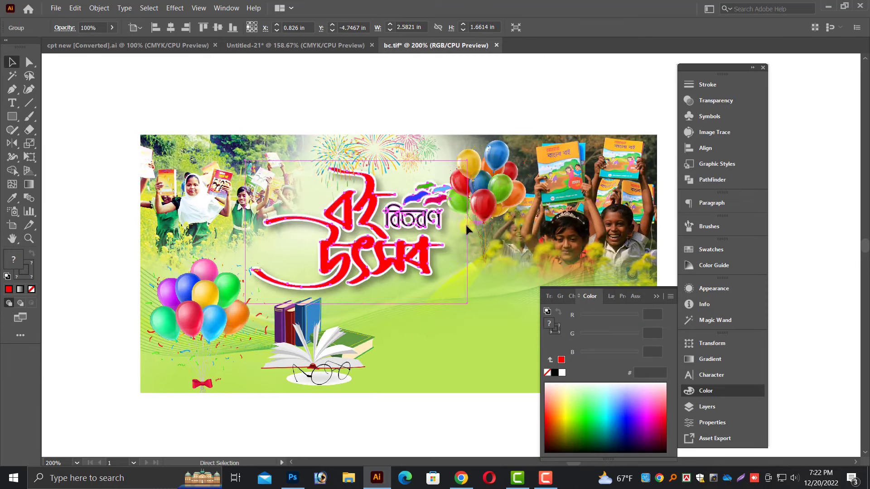
{"action": "key", "text": "ctrl+plus"}
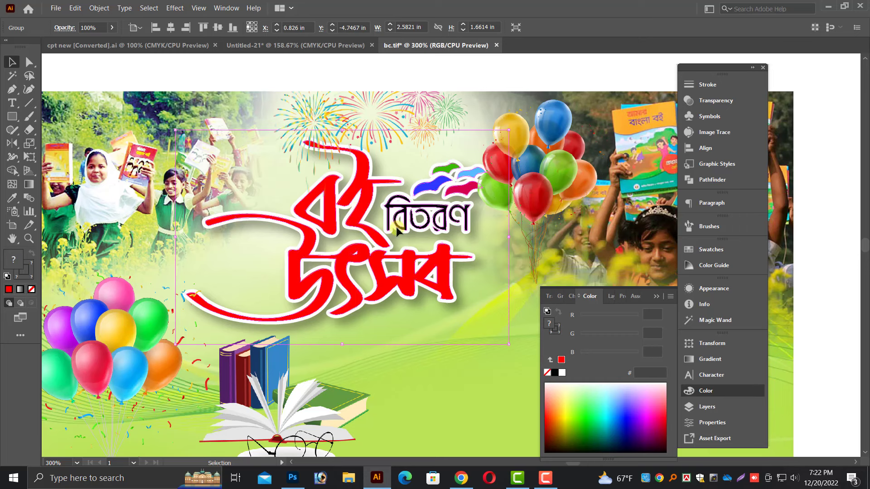
{"action": "mouse_move", "coordinate": [397, 231]}
{"action": "left_mouse_down"}
{"action": "mouse_move", "coordinate": [469, 262]}
{"action": "mouse_move", "coordinate": [479, 241]}
{"action": "left_mouse_up"}
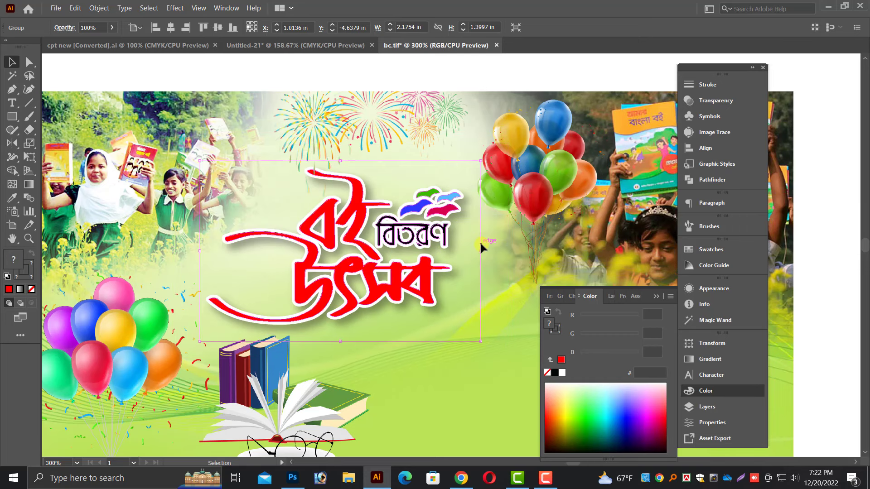
Step: Reselect the lettering group and shrink the logo slightly
{"action": "left_click", "coordinate": [329, 135]}
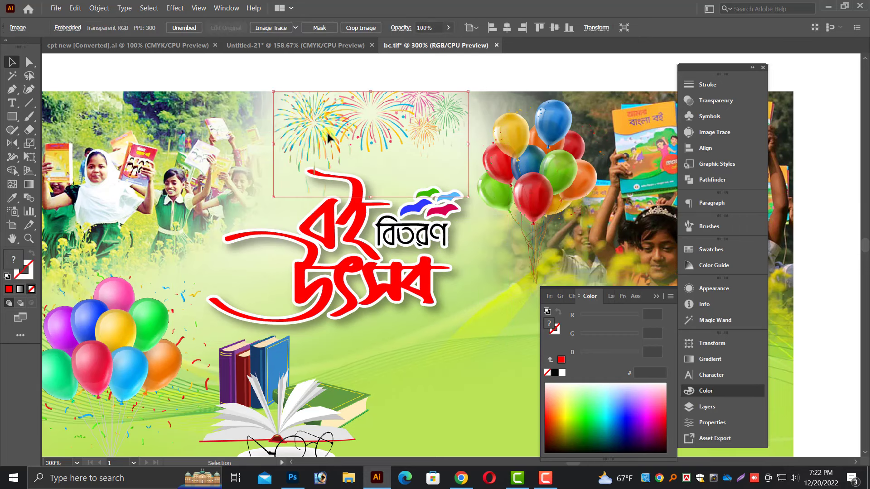
{"action": "scroll", "coordinate": [385, 89], "scroll_direction": "up", "scroll_amount": 1}
{"action": "left_click", "coordinate": [385, 89]}
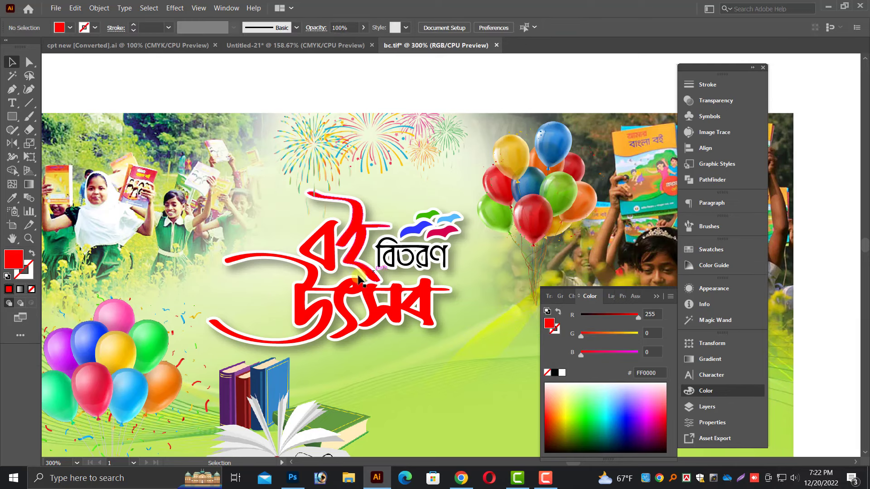
{"action": "scroll", "coordinate": [410, 269], "scroll_direction": "up", "scroll_amount": 1}
{"action": "scroll", "coordinate": [410, 270], "scroll_direction": "up", "scroll_amount": 2}
{"action": "left_click", "coordinate": [273, 131]}
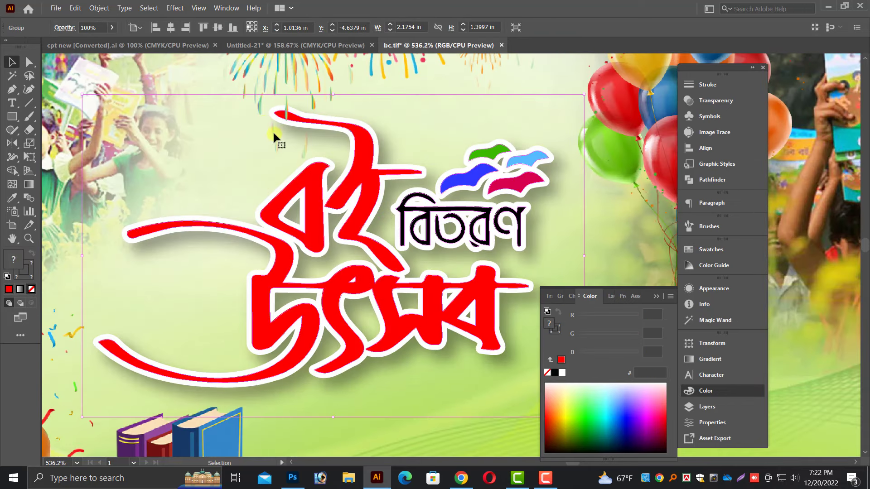
{"action": "left_click_drag", "start_coordinate": [333, 95], "coordinate": [338, 108]}
Step: Clear the selection and zoom out to see all artboards
{"action": "key", "text": "ctrl+minus"}
{"action": "key", "text": "ctrl+minus"}
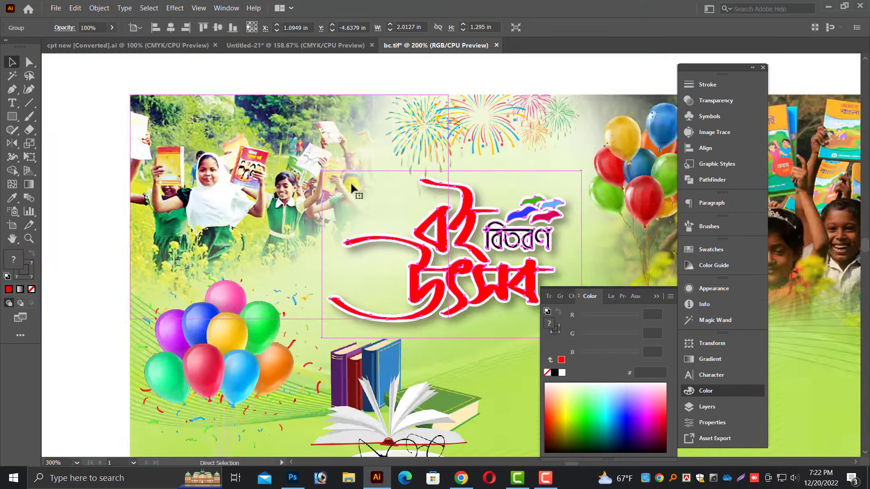
{"action": "key", "text": "ctrl+minus"}
{"action": "left_click", "coordinate": [353, 85]}
{"action": "key", "text": "ctrl+minus"}
{"action": "scroll", "coordinate": [358, 226], "scroll_direction": "down", "scroll_amount": 1}
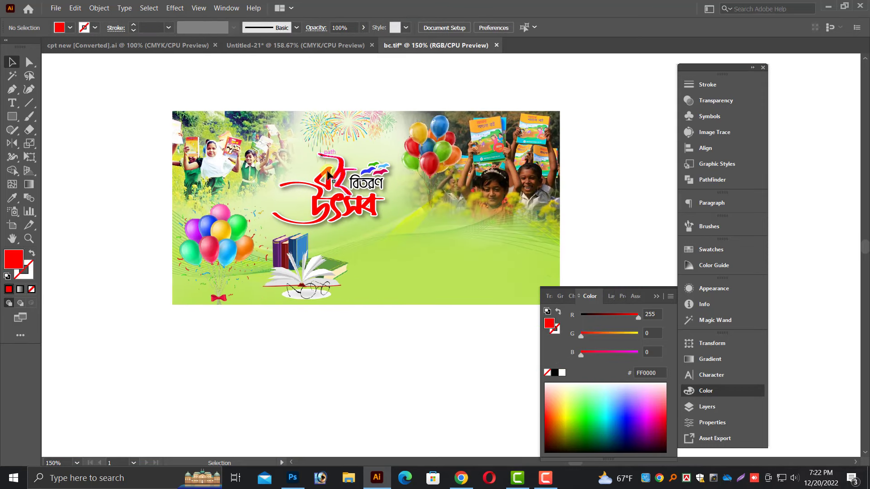
{"action": "scroll", "coordinate": [363, 337], "scroll_direction": "down", "scroll_amount": 1}
{"action": "key", "text": "ctrl+minus"}
{"action": "key", "text": "ctrl+minus"}
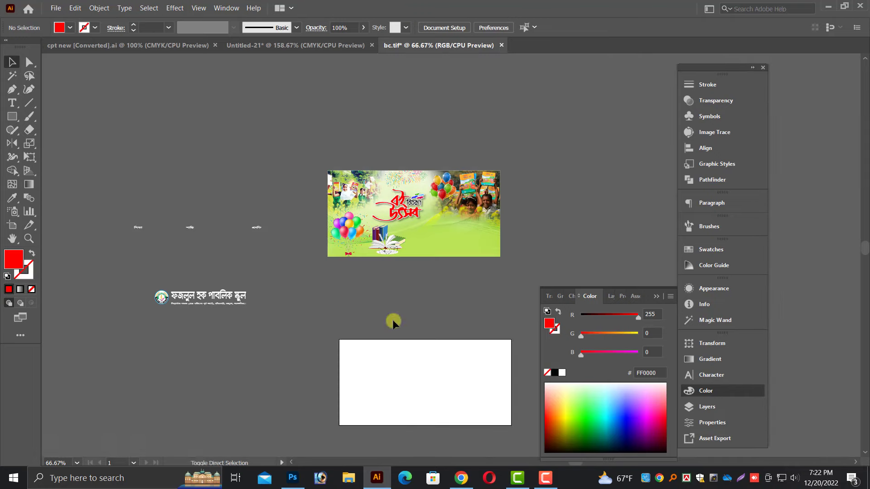
Step: Move the school logo and name group, placing the school name at the banner's bottom
{"action": "left_click_drag", "start_coordinate": [122, 281], "coordinate": [225, 298]}
{"action": "left_click_drag", "start_coordinate": [450, 236], "coordinate": [453, 238]}
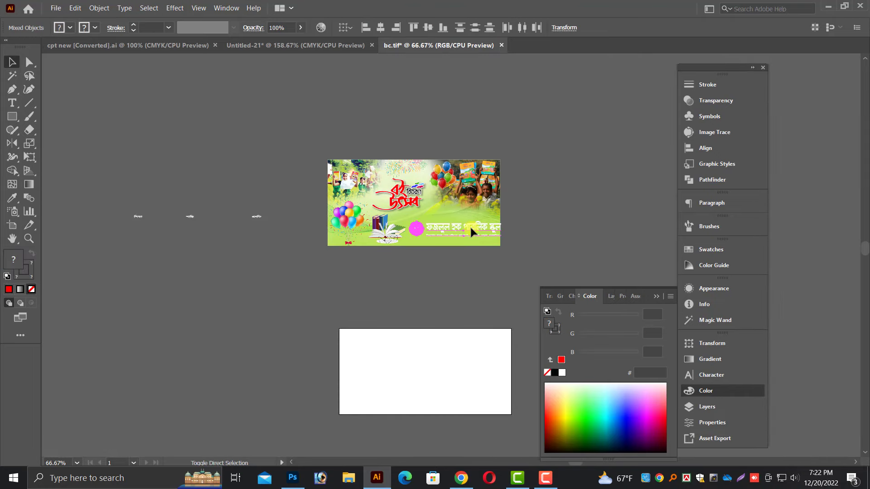
{"action": "scroll", "coordinate": [471, 252], "scroll_direction": "up", "scroll_amount": 5}
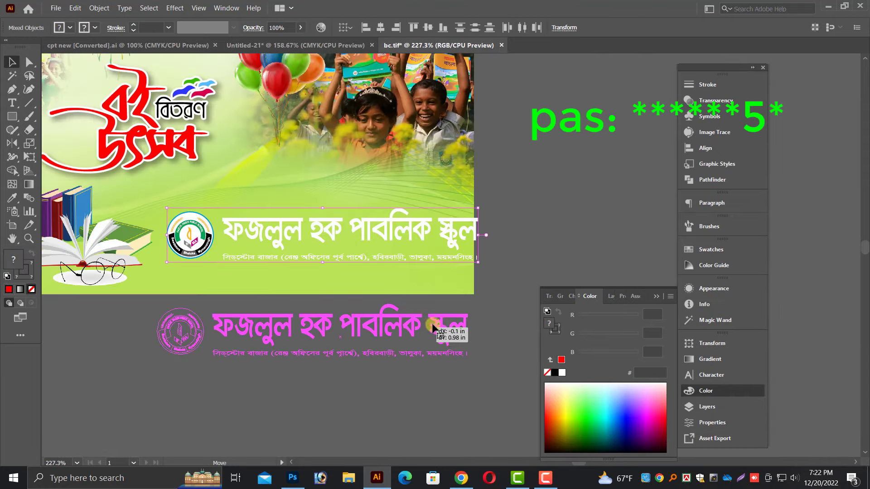
{"action": "left_click_drag", "start_coordinate": [275, 266], "coordinate": [265, 362]}
{"action": "left_click", "coordinate": [265, 362]}
{"action": "left_click_drag", "start_coordinate": [320, 325], "coordinate": [276, 263]}
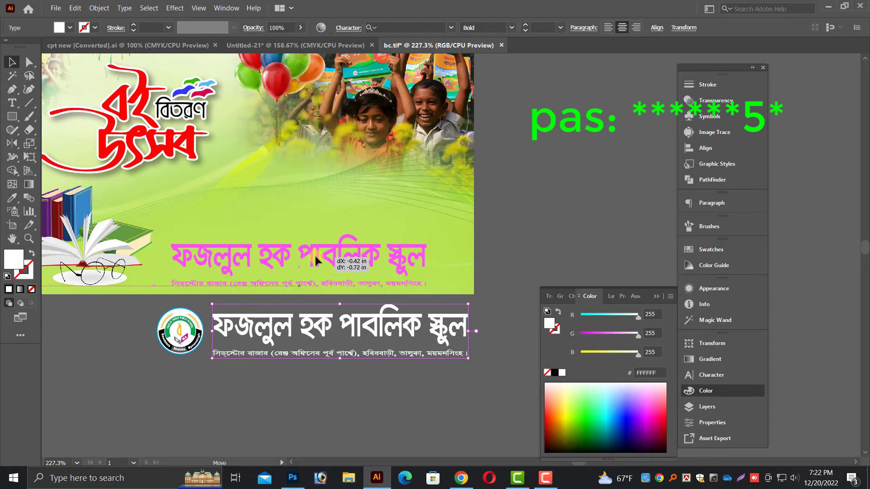
{"action": "left_click_drag", "start_coordinate": [461, 264], "coordinate": [459, 255]}
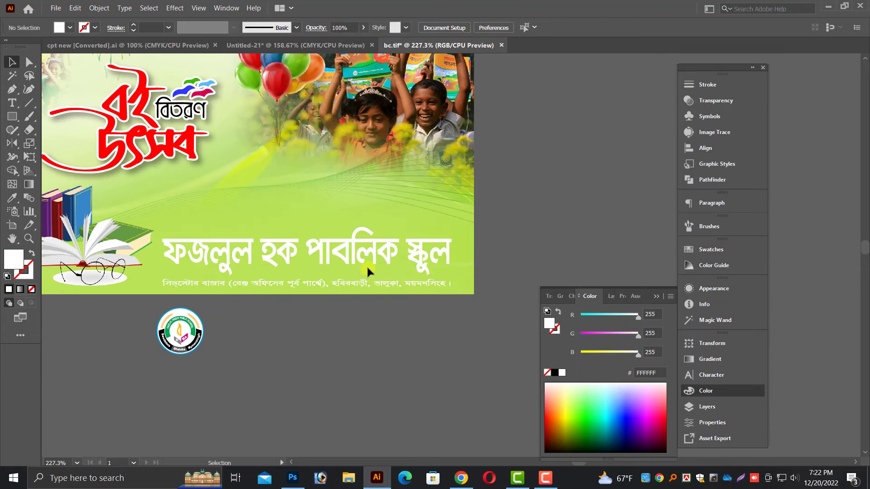
Step: Make the address line black and the school name dark navy (000060)
{"action": "left_click", "coordinate": [555, 372]}
{"action": "scroll", "coordinate": [247, 267], "scroll_direction": "up", "scroll_amount": 3}
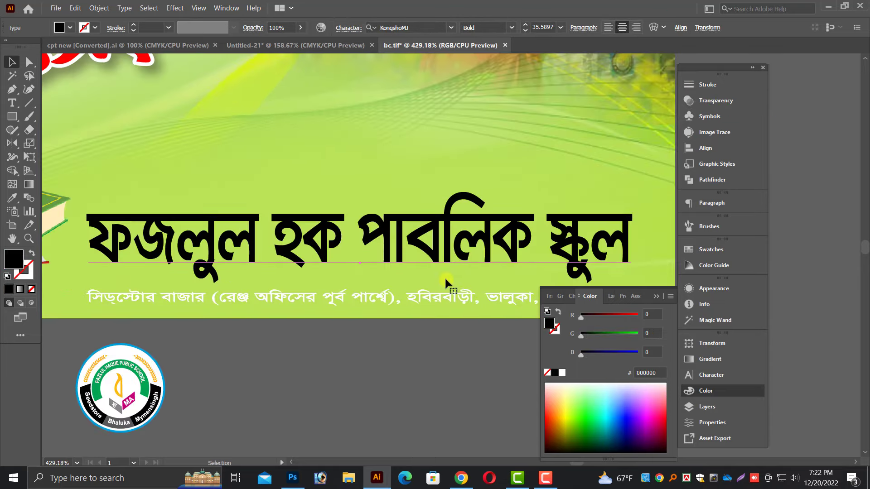
{"action": "left_click", "coordinate": [479, 301]}
{"action": "left_click", "coordinate": [558, 372]}
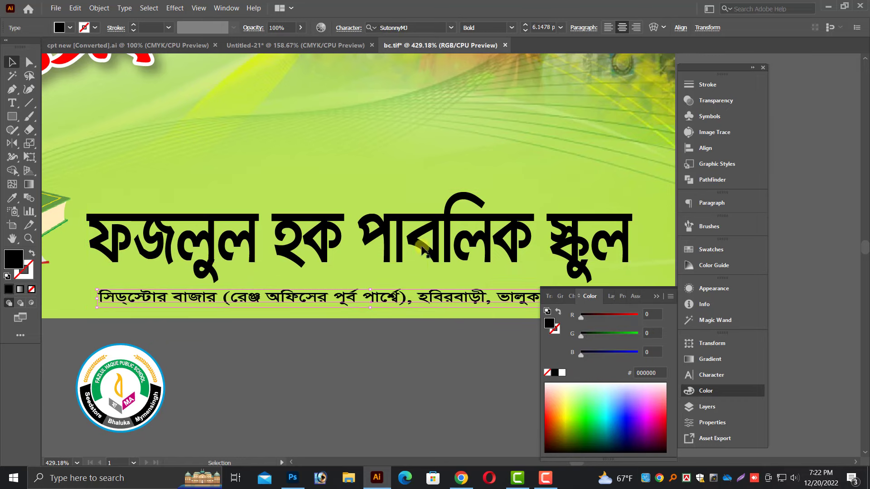
{"action": "left_click", "coordinate": [522, 254]}
{"action": "mouse_move", "coordinate": [582, 334]}
{"action": "left_mouse_down"}
{"action": "mouse_move", "coordinate": [630, 335]}
{"action": "mouse_move", "coordinate": [581, 334]}
{"action": "mouse_move", "coordinate": [607, 314]}
{"action": "mouse_move", "coordinate": [581, 315]}
{"action": "left_mouse_up"}
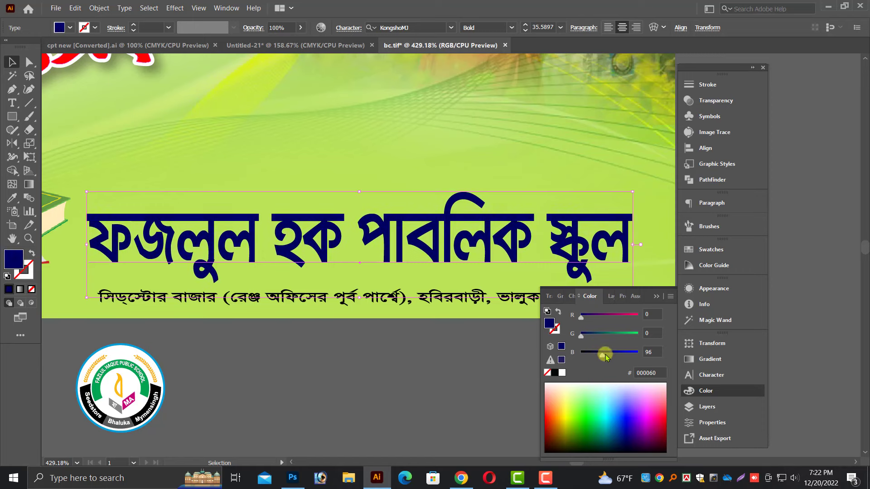
Step: Move the round school logo above the school name and shrink it to fit
{"action": "key", "text": "ctrl+minus"}
{"action": "key", "text": "ctrl+minus"}
{"action": "left_click_drag", "start_coordinate": [219, 363], "coordinate": [381, 205]}
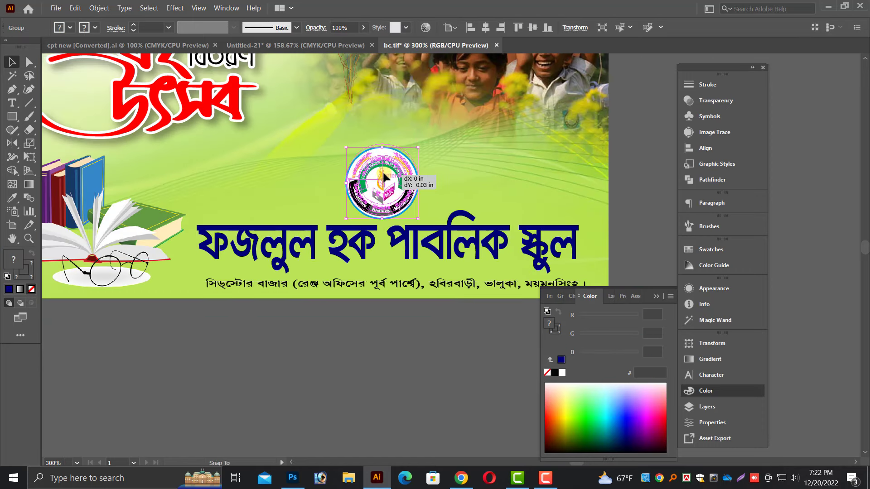
{"action": "left_click_drag", "start_coordinate": [386, 149], "coordinate": [385, 144]}
{"action": "left_click", "coordinate": [385, 314]}
{"action": "key", "text": "ctrl+1"}
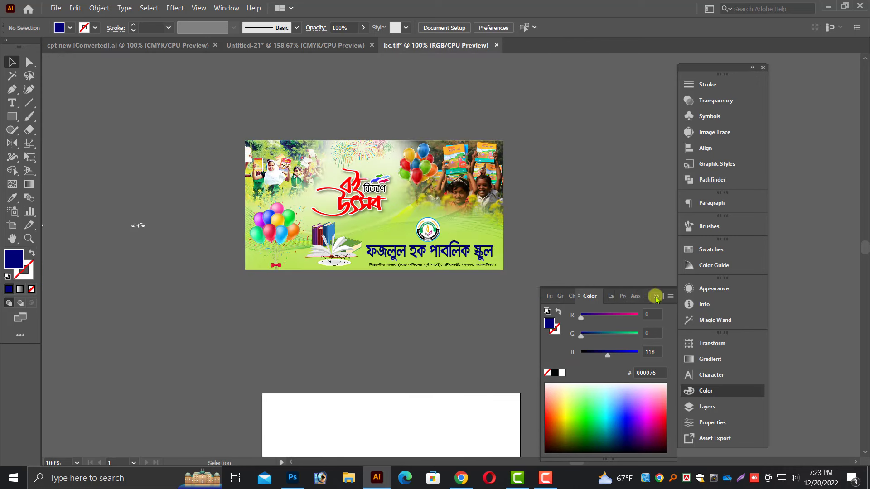
{"action": "left_click", "coordinate": [656, 297]}
Step: Deselect everything and copy the school name text below the banner
{"action": "left_click", "coordinate": [138, 226]}
{"action": "scroll", "coordinate": [131, 280], "scroll_direction": "up", "scroll_amount": 1}
{"action": "key", "text": "ctrl+shift+a"}
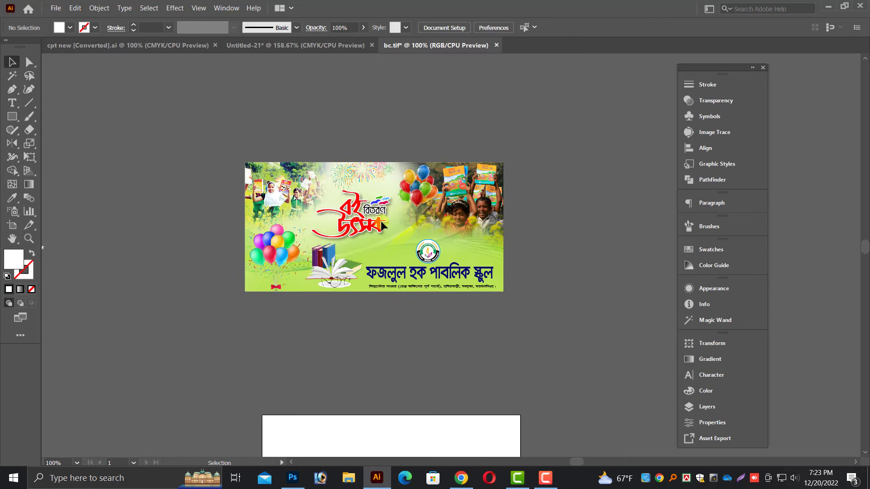
{"action": "key", "text": "ctrl+equal"}
{"action": "left_click_drag", "start_coordinate": [559, 326], "coordinate": [464, 390]}
Step: Delete the extra school-name copy and duplicate the address line, retyping it as ২০২৩ইং
{"action": "key", "text": "Delete"}
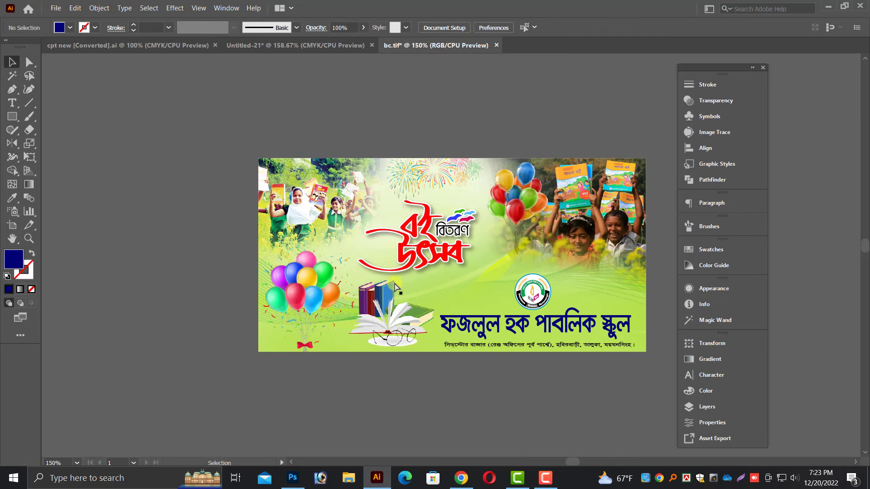
{"action": "left_click", "coordinate": [548, 345]}
{"action": "scroll", "coordinate": [548, 352], "scroll_direction": "up", "scroll_amount": 4}
{"action": "left_click_drag", "start_coordinate": [440, 341], "coordinate": [428, 383]}
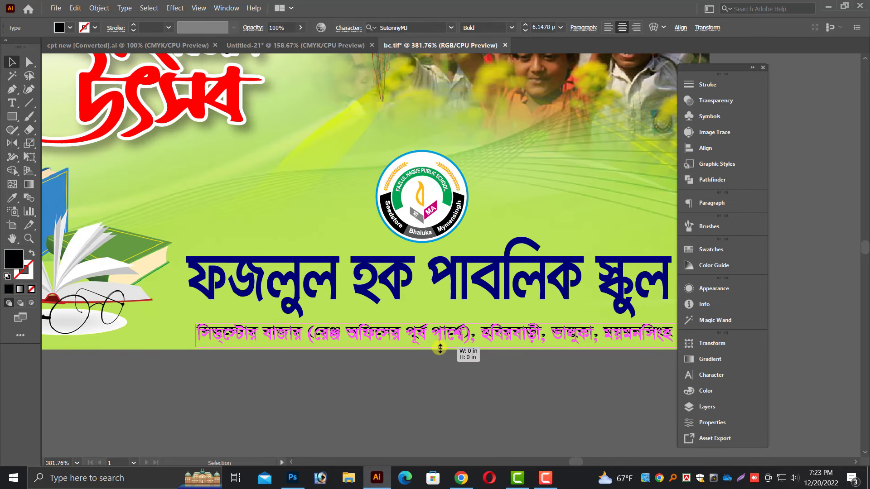
{"action": "triple_click", "coordinate": [429, 382]}
{"action": "type", "text": "20"}
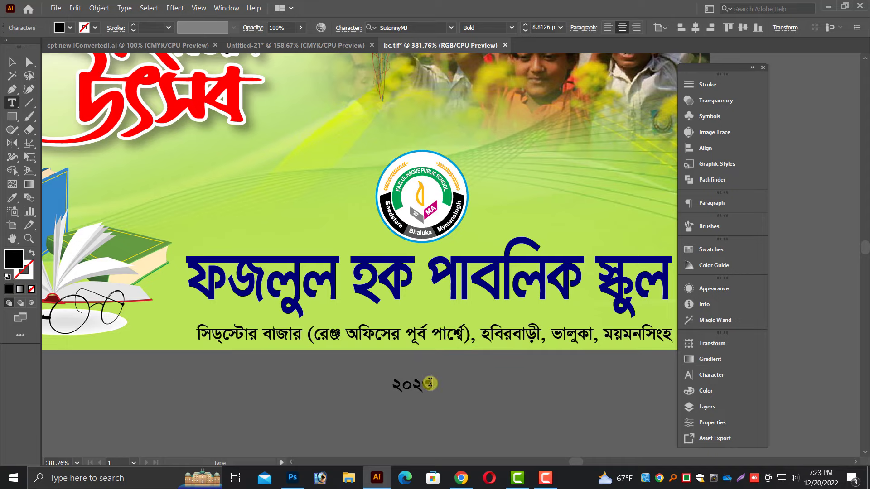
{"action": "key", "text": "Escape"}
Step: Move the ২০২৩ইং year text just below the red title logo and zoom out to check
{"action": "scroll", "coordinate": [421, 390], "scroll_direction": "up", "scroll_amount": 1}
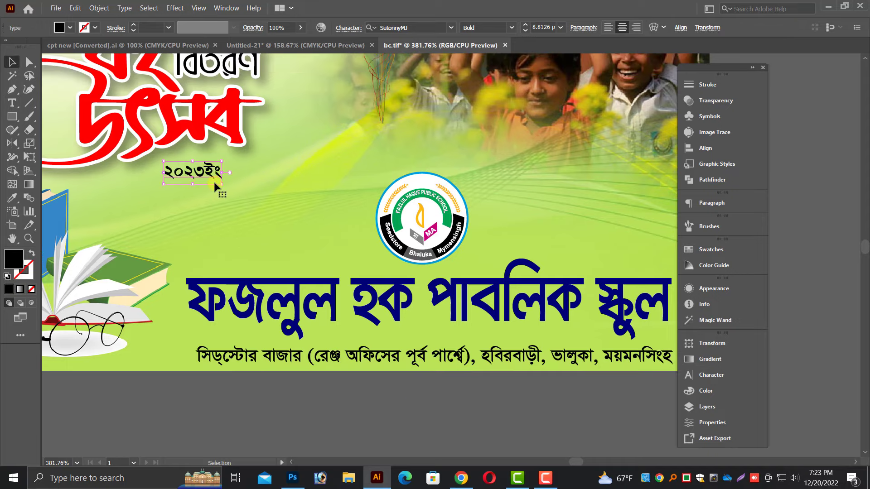
{"action": "left_click_drag", "start_coordinate": [221, 173], "coordinate": [314, 259]}
{"action": "scroll", "coordinate": [287, 233], "scroll_direction": "up", "scroll_amount": 4}
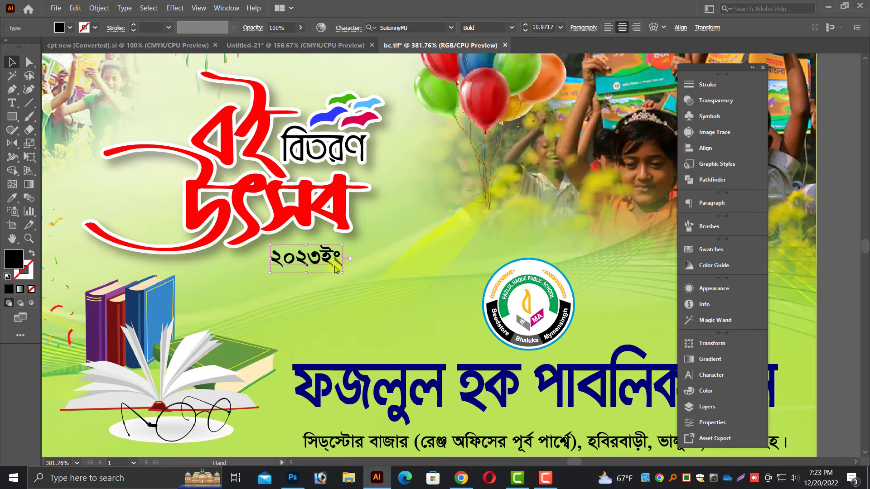
{"action": "scroll", "coordinate": [317, 272], "scroll_direction": "up", "scroll_amount": 2}
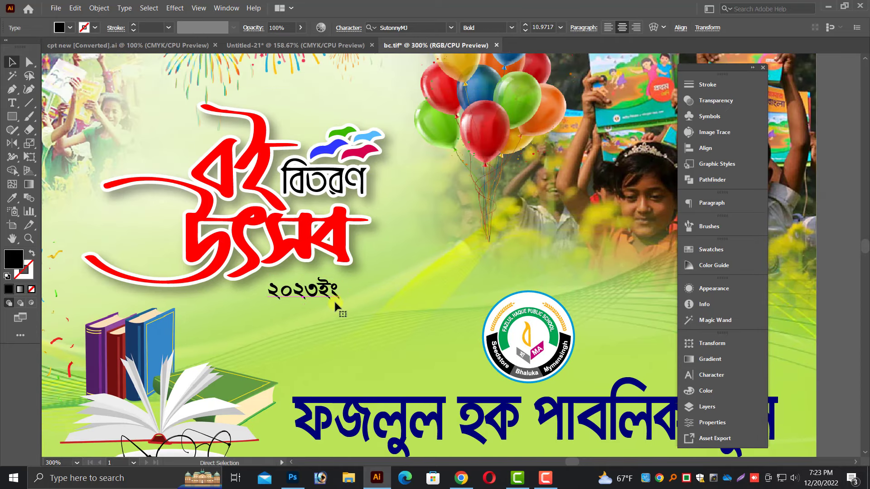
{"action": "key", "text": "ctrl+minus"}
{"action": "left_click", "coordinate": [334, 412]}
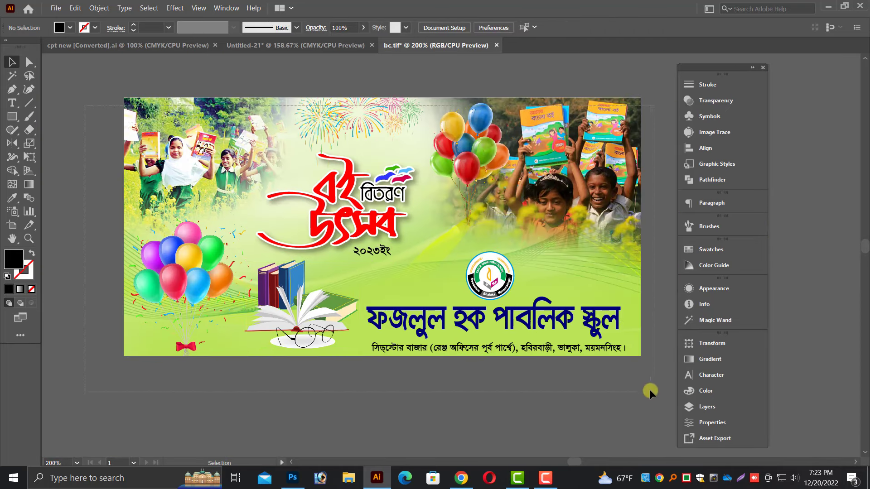
{"action": "scroll", "coordinate": [567, 407], "scroll_direction": "right", "scroll_amount": 3}
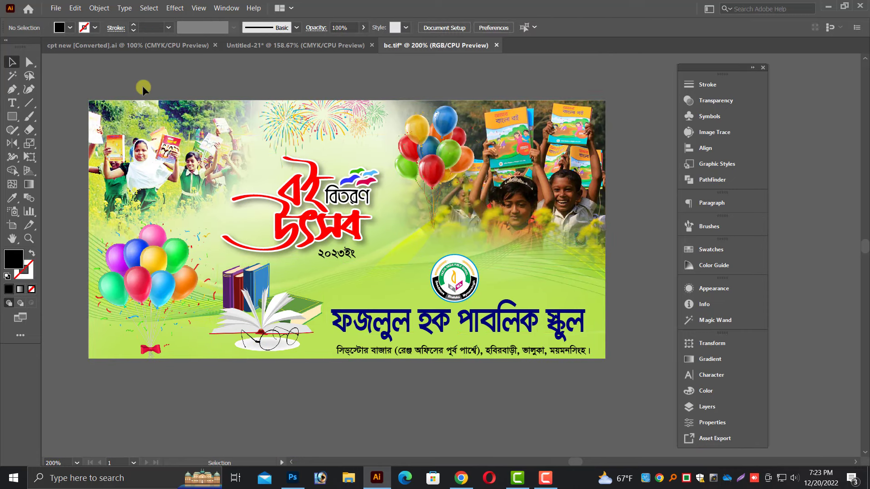
Step: Start saving the banner and browse to All Design (F:) > Ujjol022 > Ujjol > Education
{"action": "key", "text": "ctrl+s"}
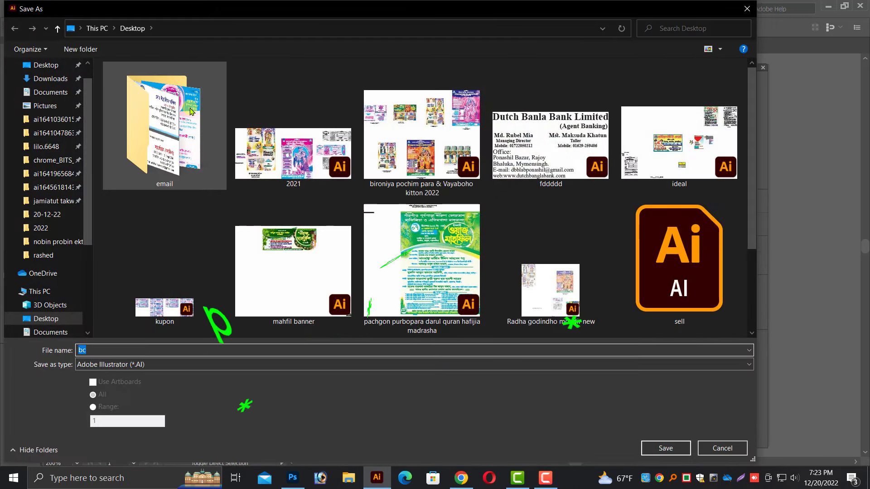
{"action": "scroll", "coordinate": [45, 249], "scroll_direction": "down", "scroll_amount": 3}
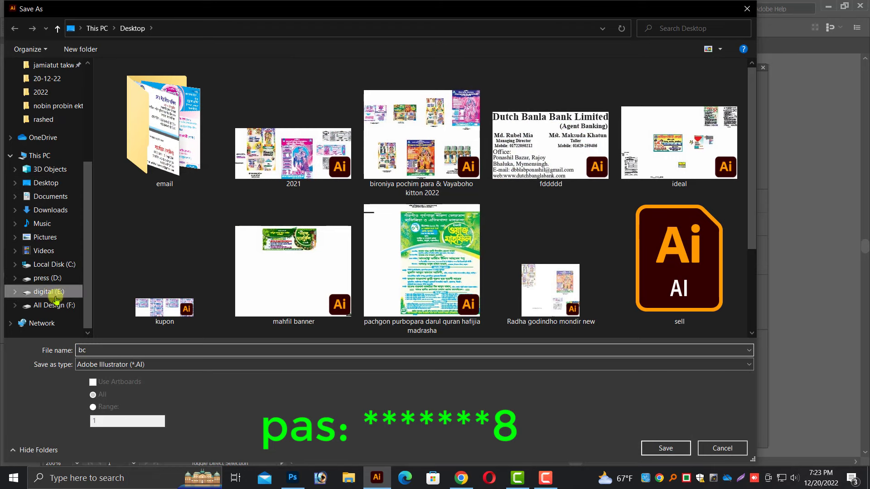
{"action": "left_click", "coordinate": [49, 305]}
{"action": "double_click", "coordinate": [140, 144]}
{"action": "double_click", "coordinate": [132, 84]}
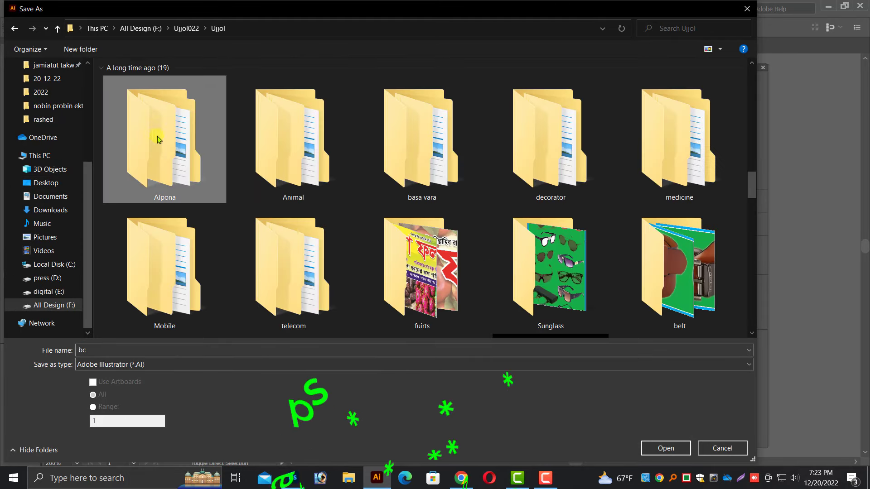
{"action": "scroll", "coordinate": [155, 140], "scroll_direction": "down", "scroll_amount": 3}
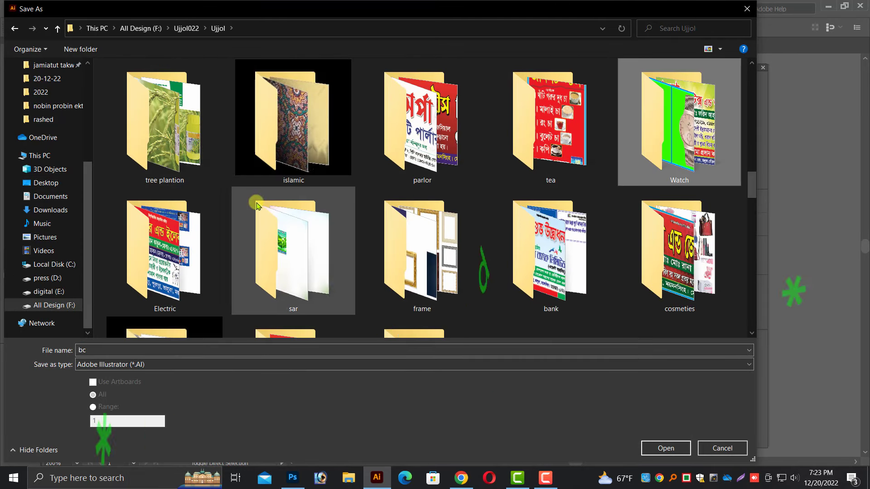
{"action": "double_click", "coordinate": [345, 186]}
{"action": "key", "text": "alt+Left"}
{"action": "scroll", "coordinate": [322, 195], "scroll_direction": "down", "scroll_amount": 5}
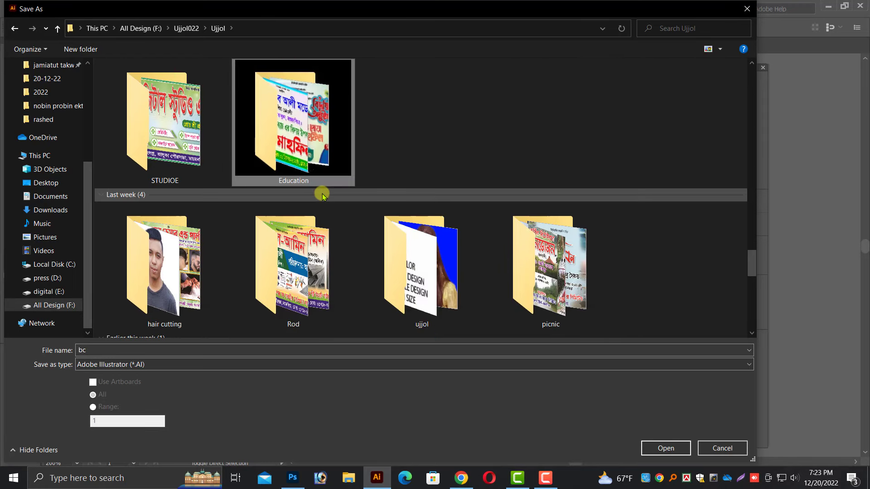
{"action": "double_click", "coordinate": [323, 183]}
Step: Name the file book and save it as book.ai
{"action": "left_click", "coordinate": [111, 349]}
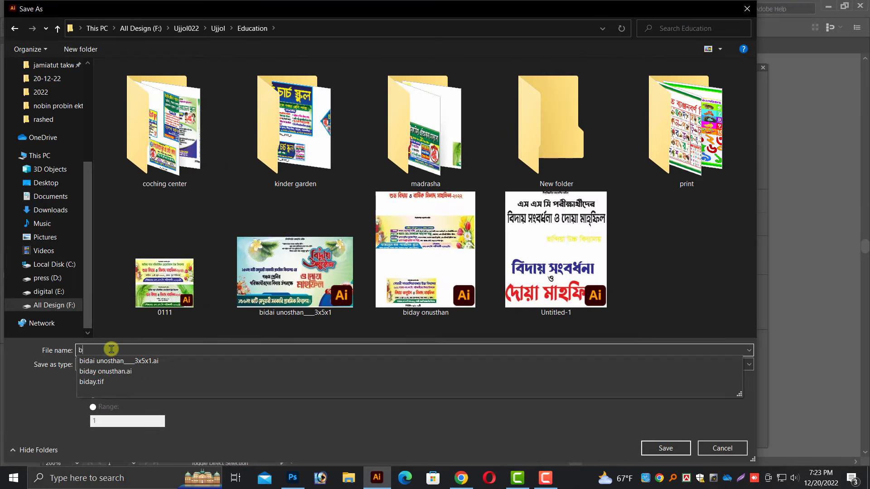
{"action": "type", "text": "k"}
{"action": "key", "text": "Return"}
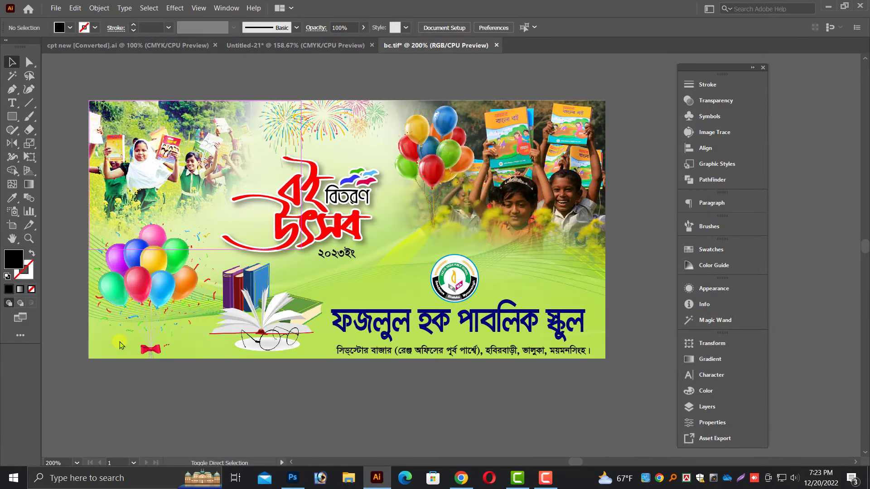